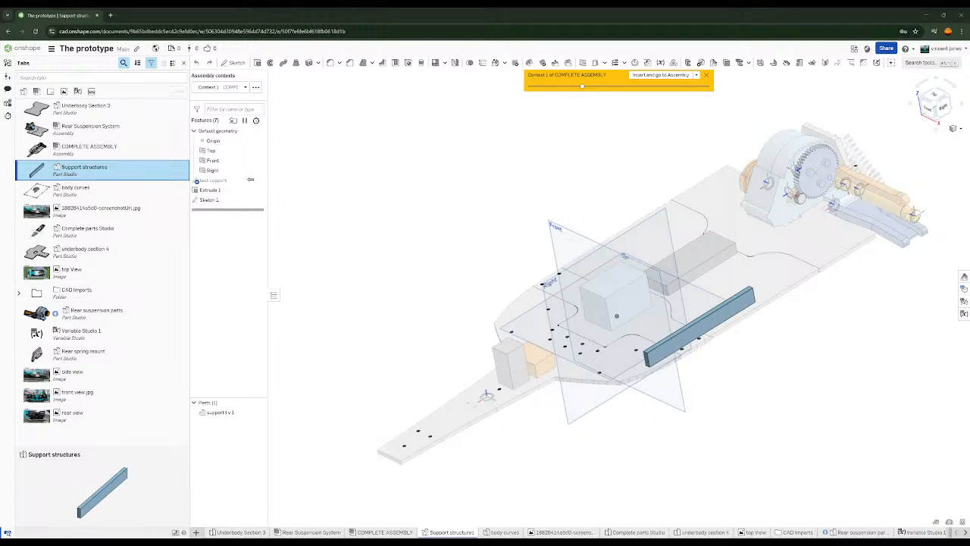
# Open the COMPLETE ASSEMBLY assembly from the document's tab list
pyautogui.moveTo(425, 189); pyautogui.dragTo(500, 193, button='right')
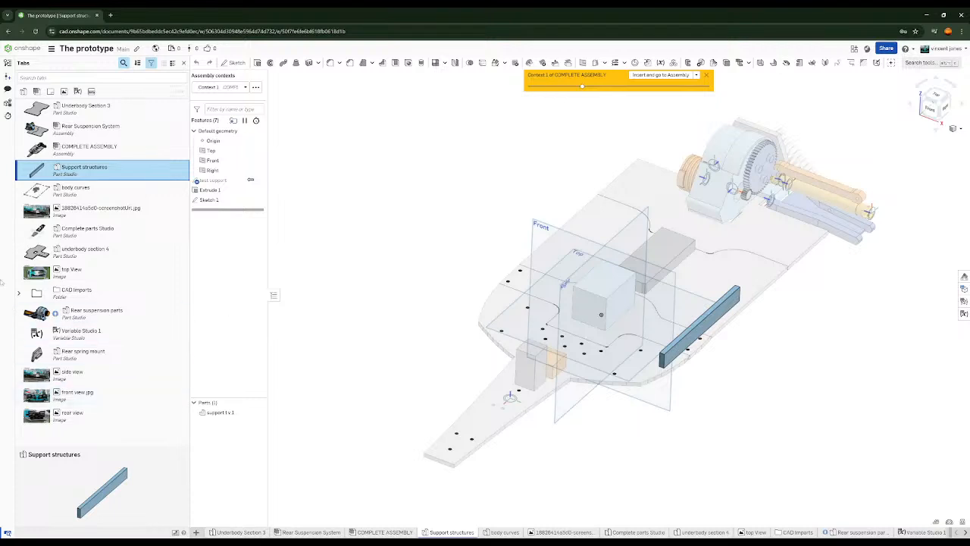
pyautogui.click(133, 149)
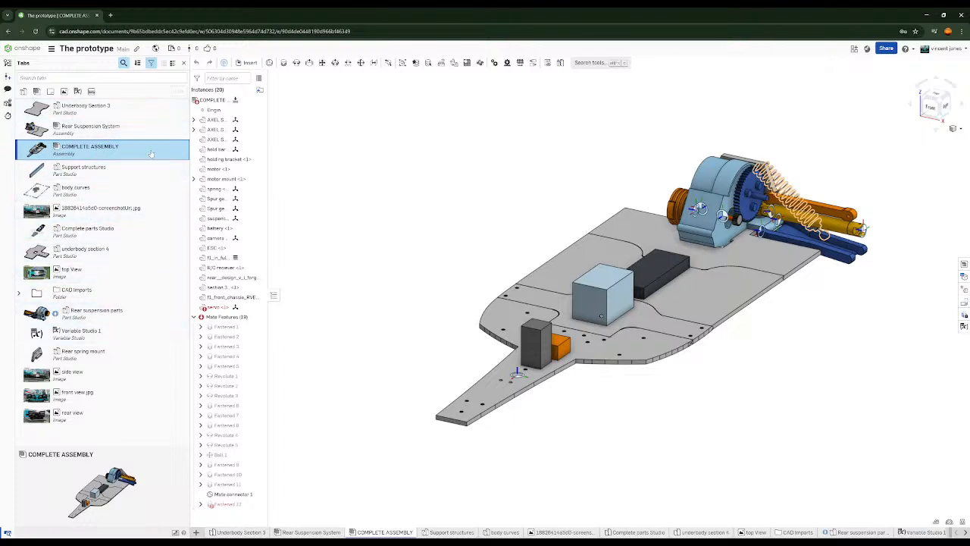
pyautogui.moveTo(446, 304); pyautogui.dragTo(453, 338, button='right')
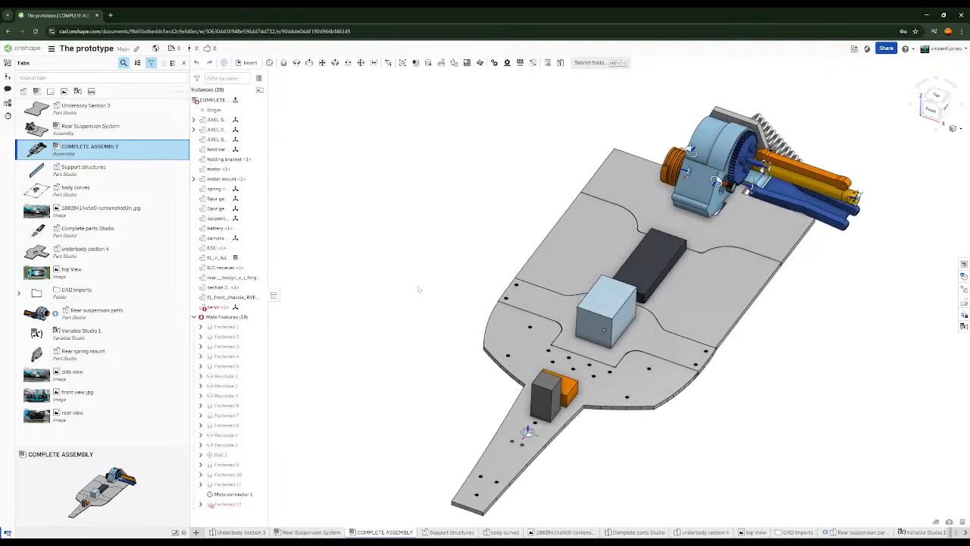
pyautogui.click(252, 66)
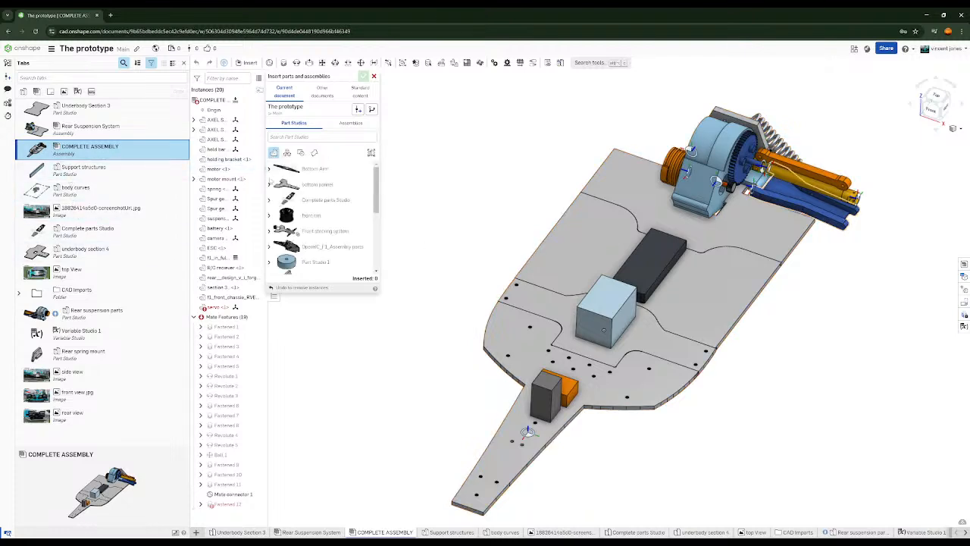
pyautogui.click(271, 231)
pyautogui.scroll(-3, 291, 228)
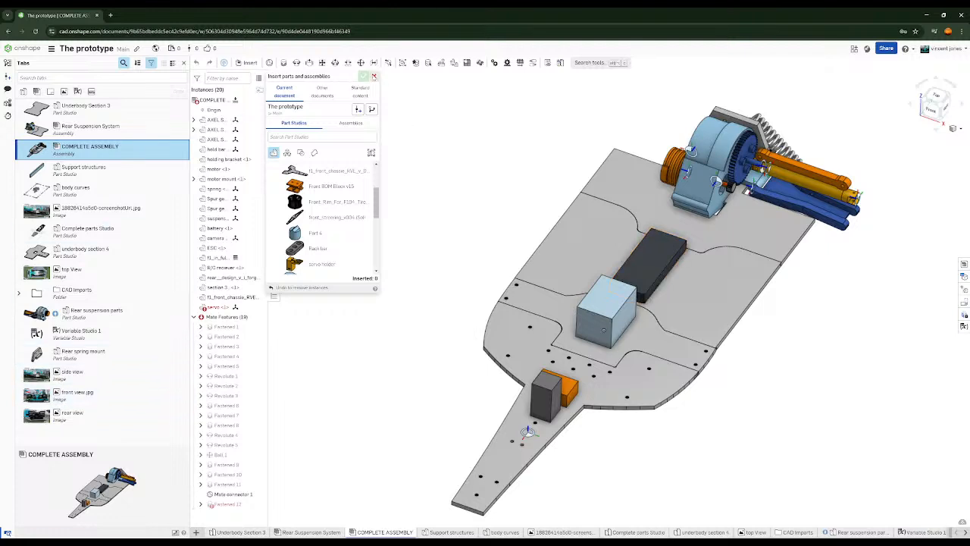
pyautogui.click(373, 75)
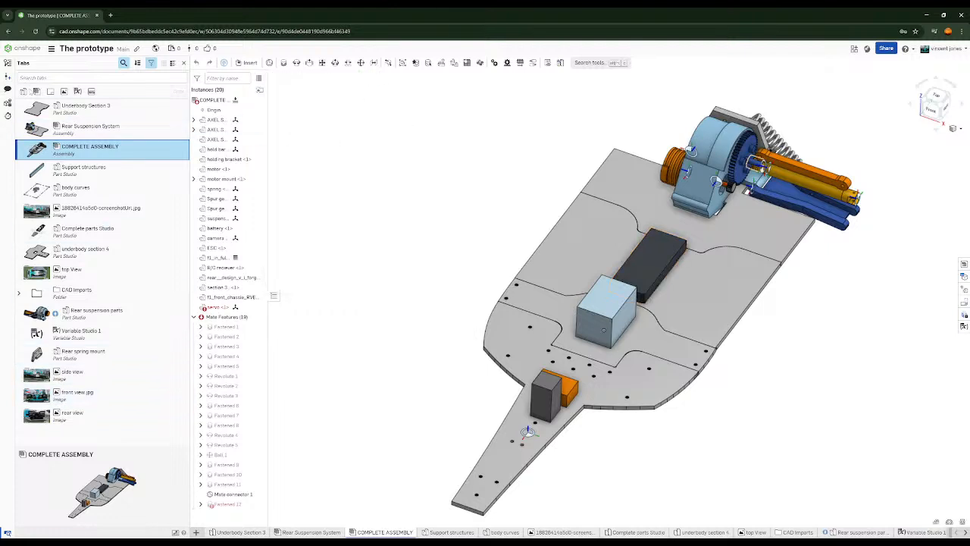
# Filter the document's tab list to Part Studios and open the top steering arm studio
pyautogui.click(23, 91)
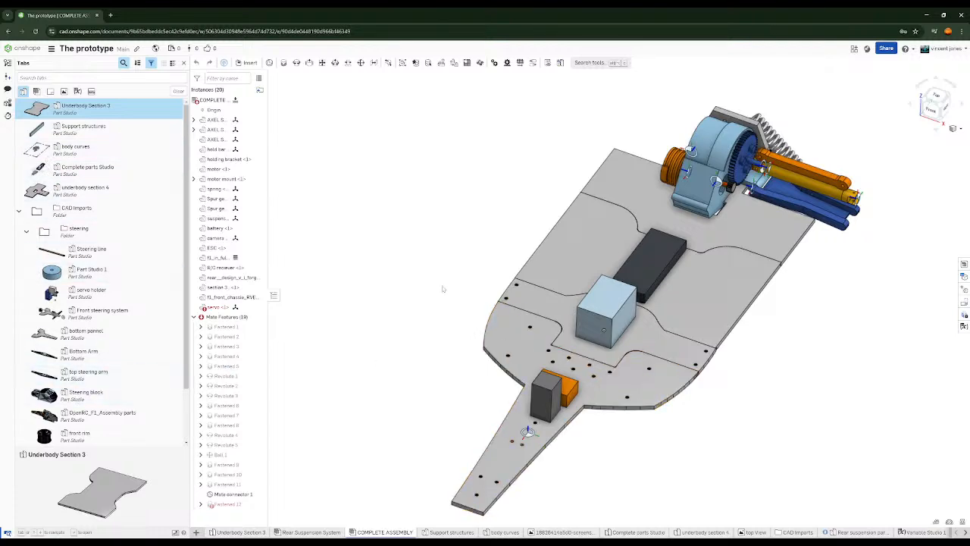
pyautogui.scroll(-2, 134, 384)
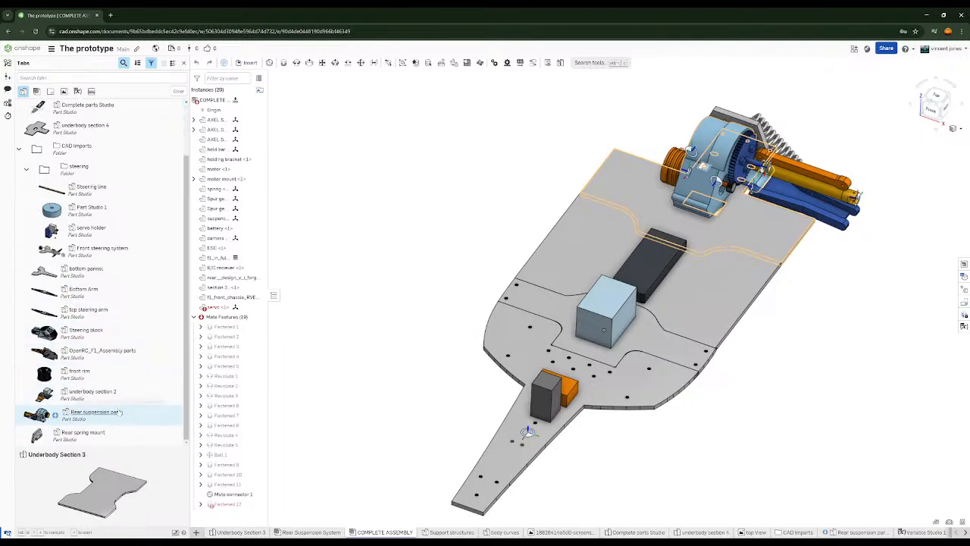
pyautogui.click(138, 314)
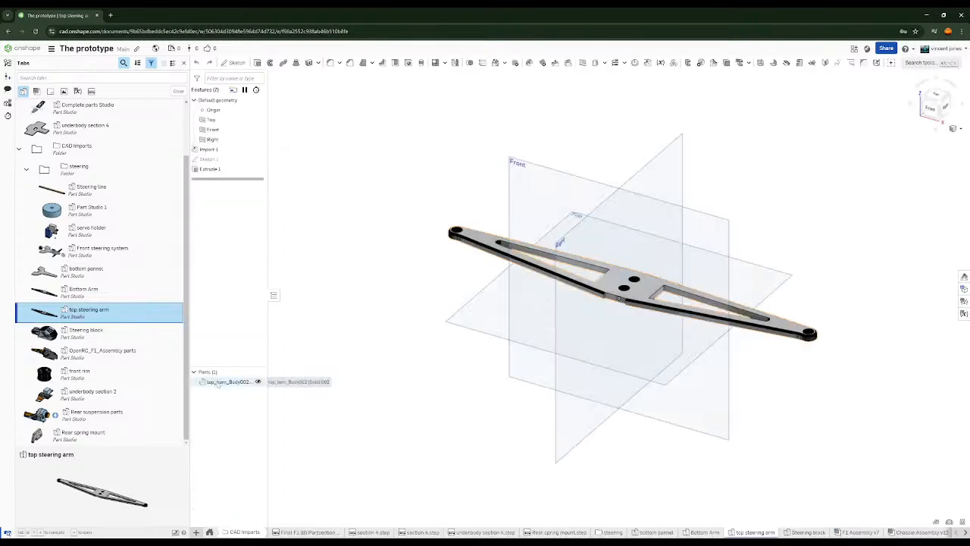
# Start assigning a material to the top steering arm part and search the Onshape Material Library for "pol"
pyautogui.rightClick(230, 383)
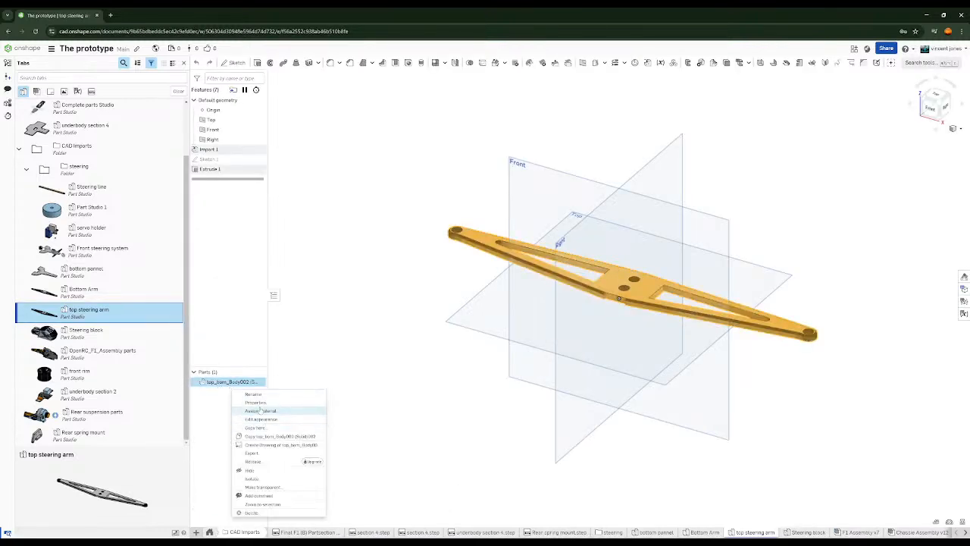
pyautogui.click(255, 410)
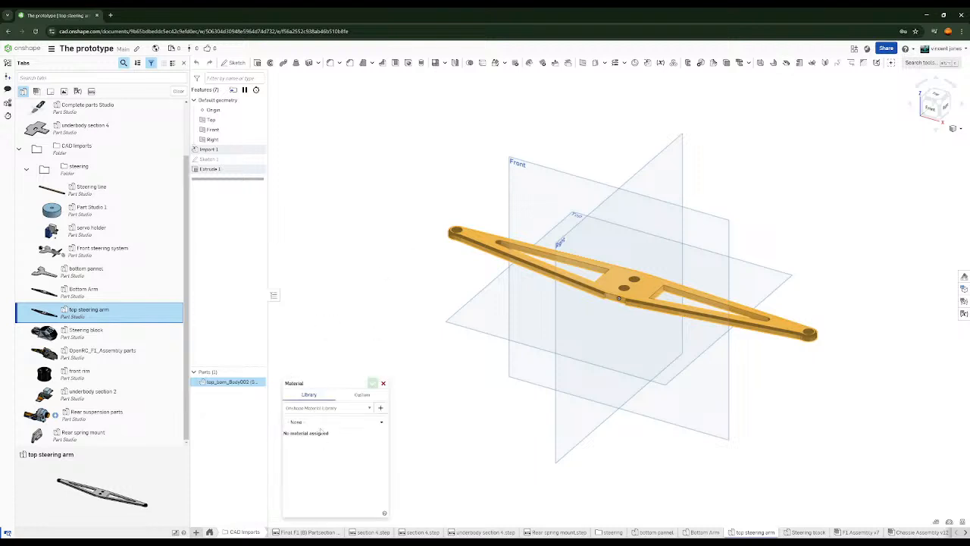
pyautogui.click(399, 471)
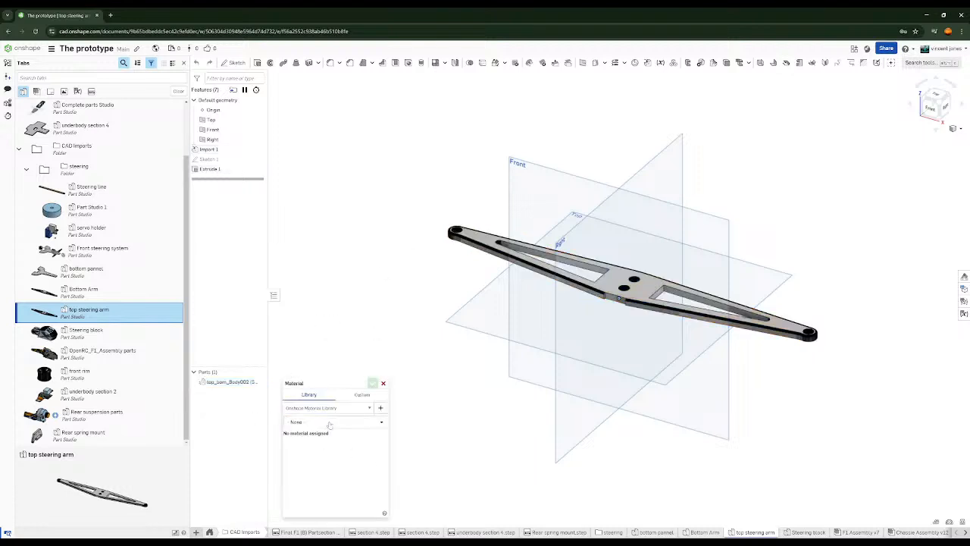
pyautogui.click(327, 422)
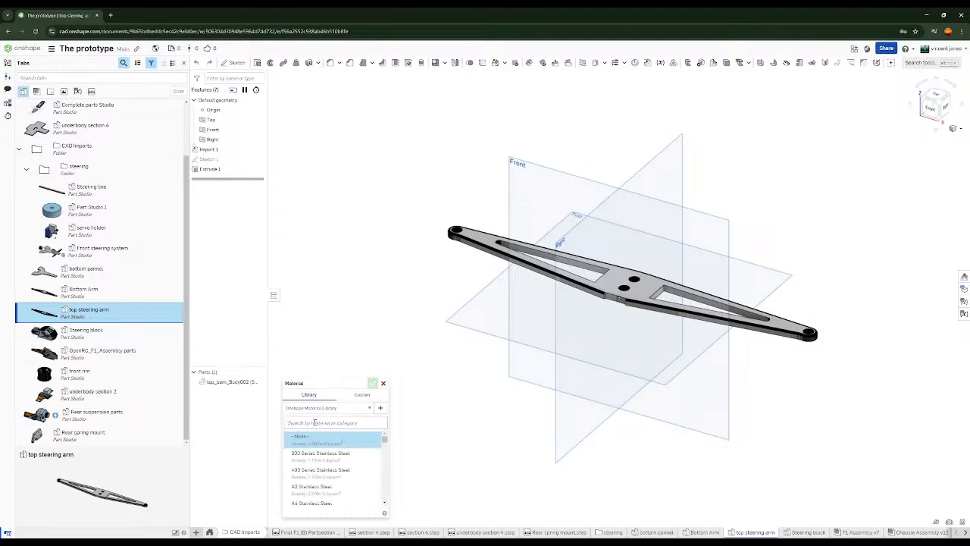
pyautogui.write('po')
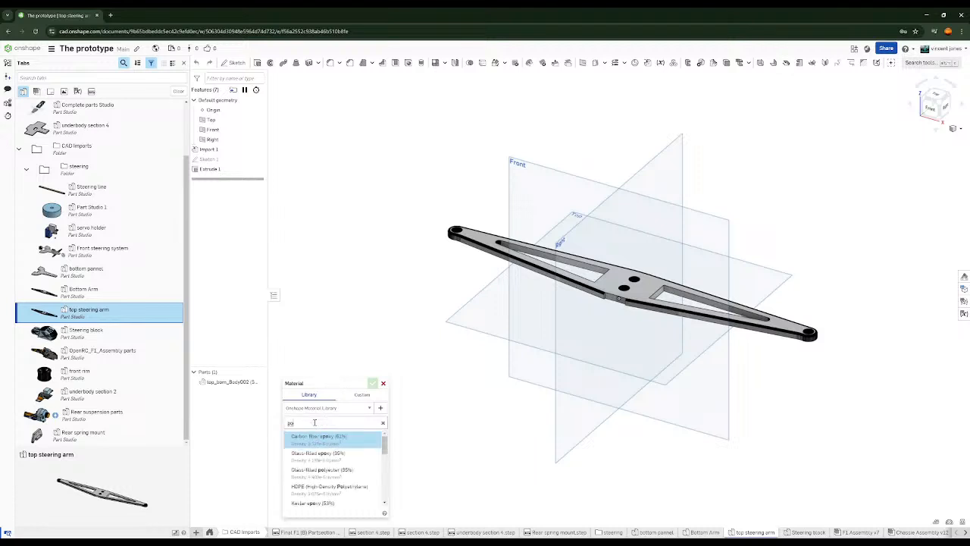
pyautogui.write('l')
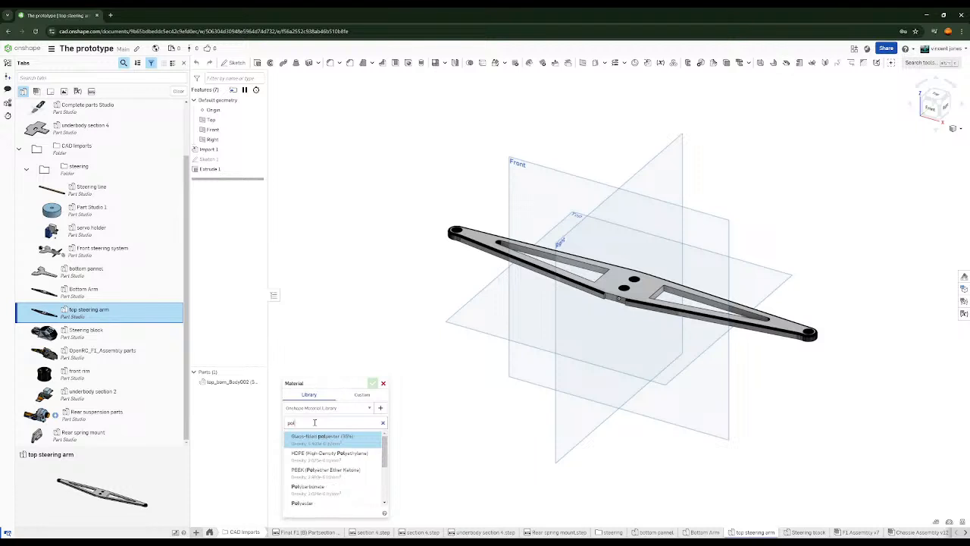
# Search the material library for "pla" and look through the listed materials
pyautogui.press('BackSpace')
pyautogui.press('BackSpace')
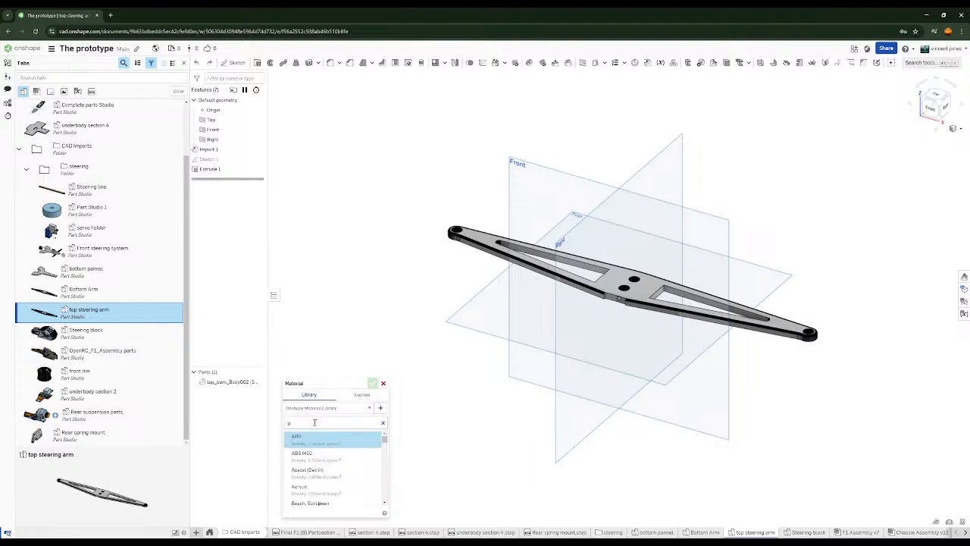
pyautogui.write('la')
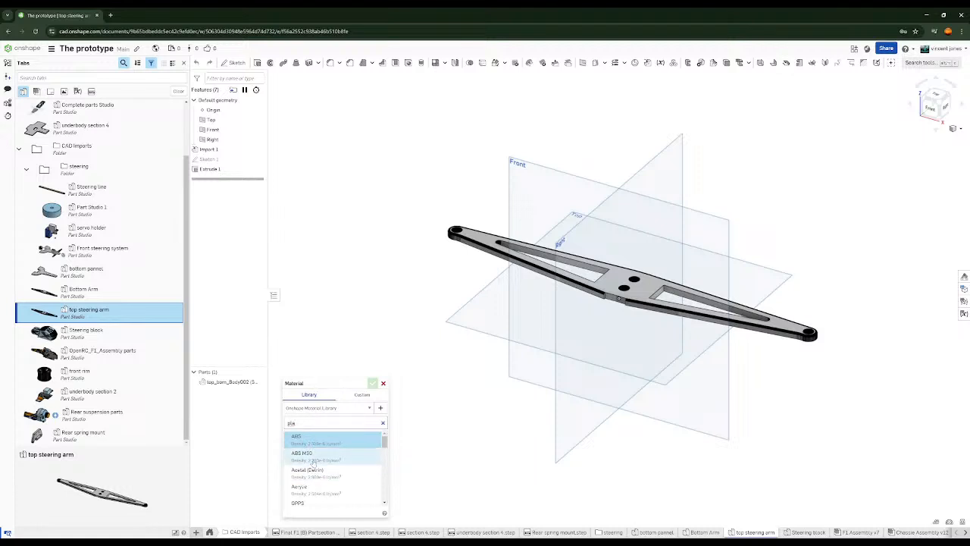
pyautogui.scroll(-3, 314, 461)
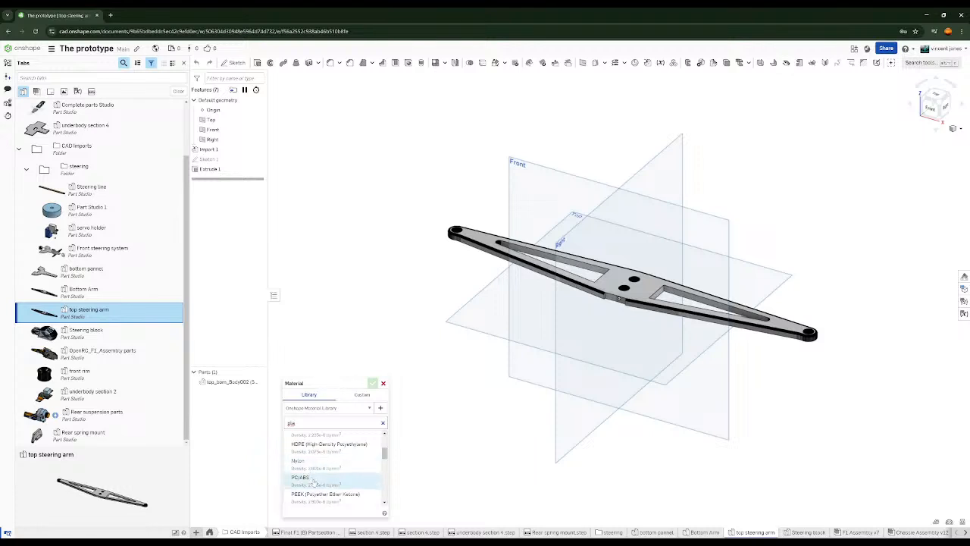
pyautogui.scroll(2, 314, 474)
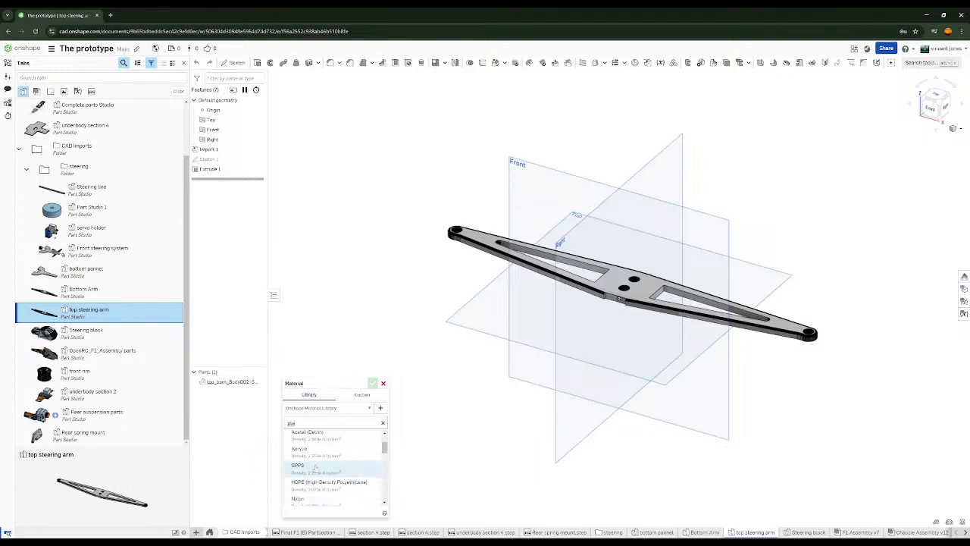
pyautogui.scroll(2, 316, 470)
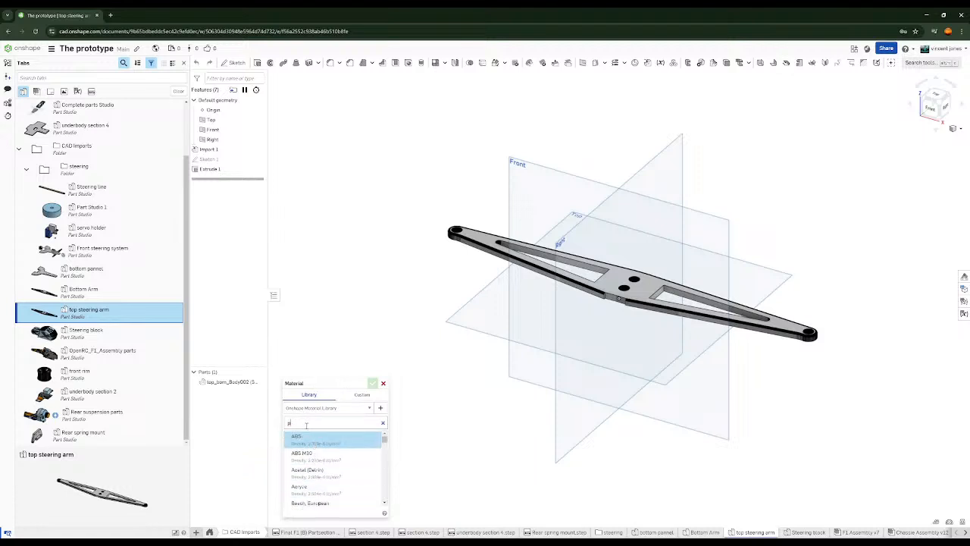
# Search the materials for "pol" again and assign Polycarbonate to the top steering arm part
pyautogui.press('BackSpace')
pyautogui.press('BackSpace')
pyautogui.press('BackSpace')
pyautogui.write('pol')
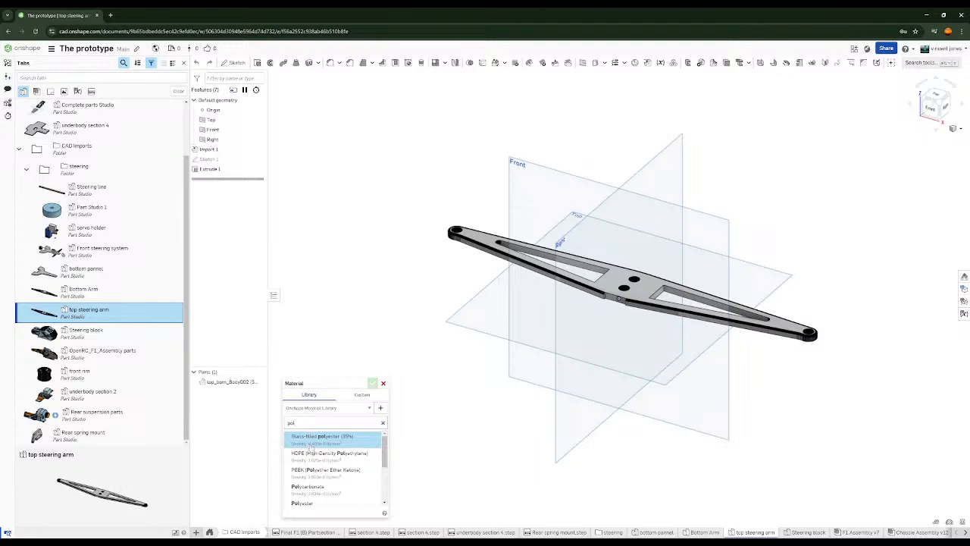
pyautogui.scroll(-2, 314, 456)
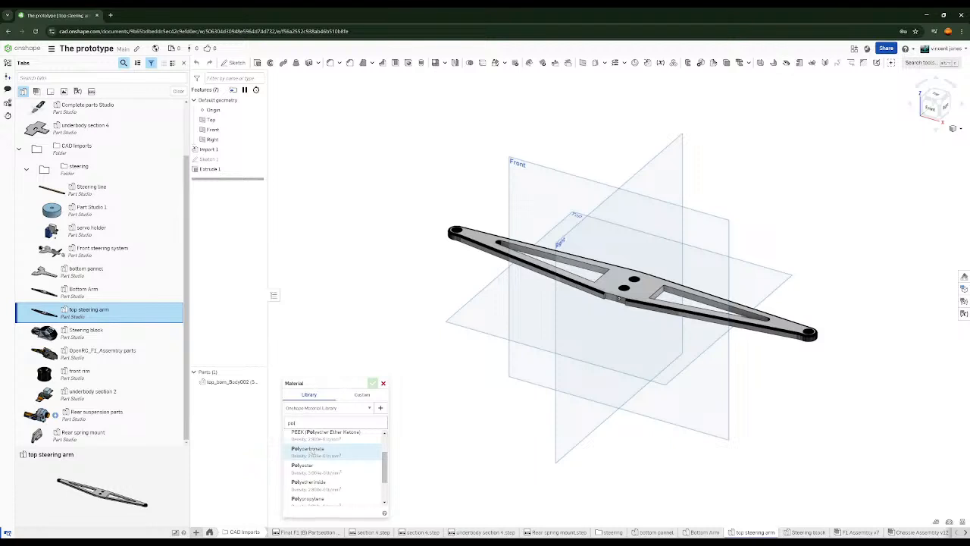
pyautogui.click(309, 452)
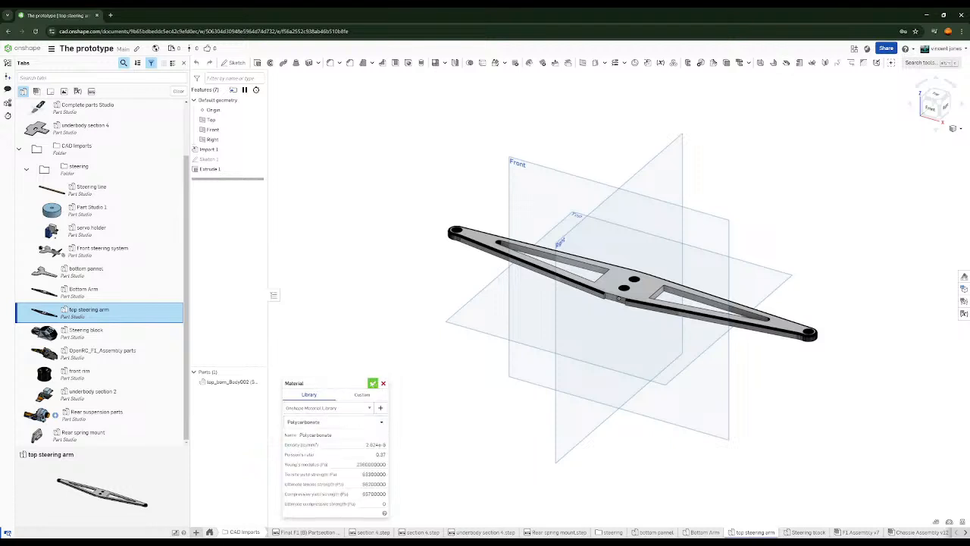
pyautogui.click(373, 383)
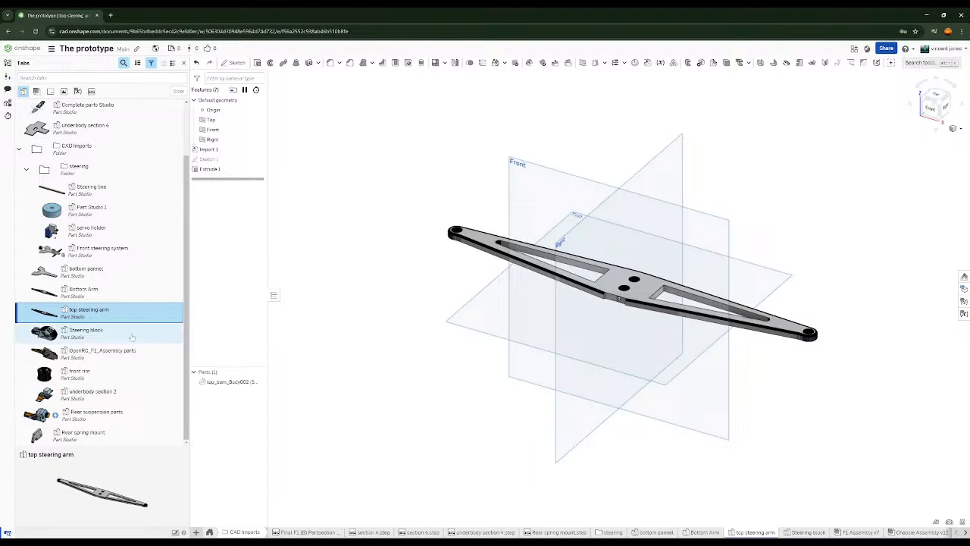
pyautogui.moveTo(413, 335); pyautogui.dragTo(413, 315, button='right')
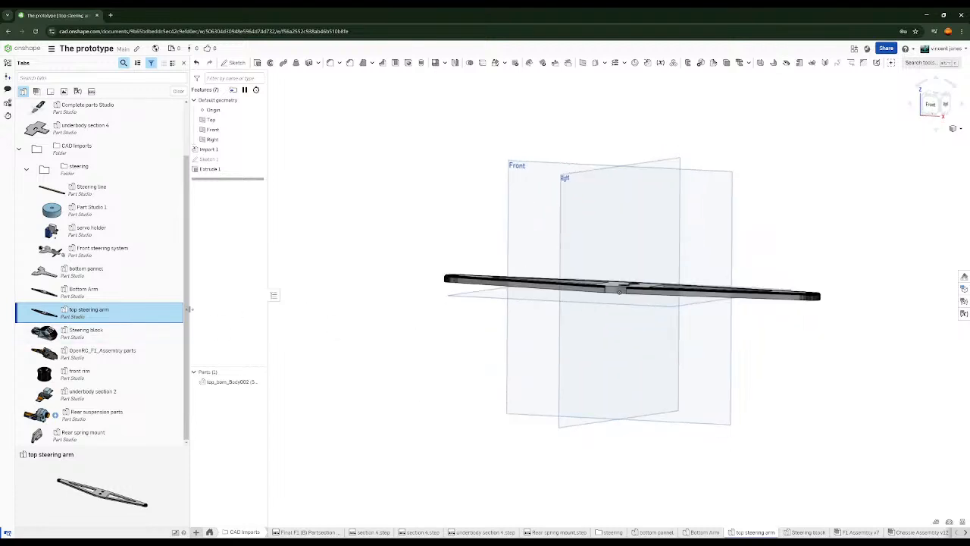
# Look up "what is pla made of" on Google in a new browser tab and expand the AI overview
pyautogui.click(110, 15)
pyautogui.click(369, 160)
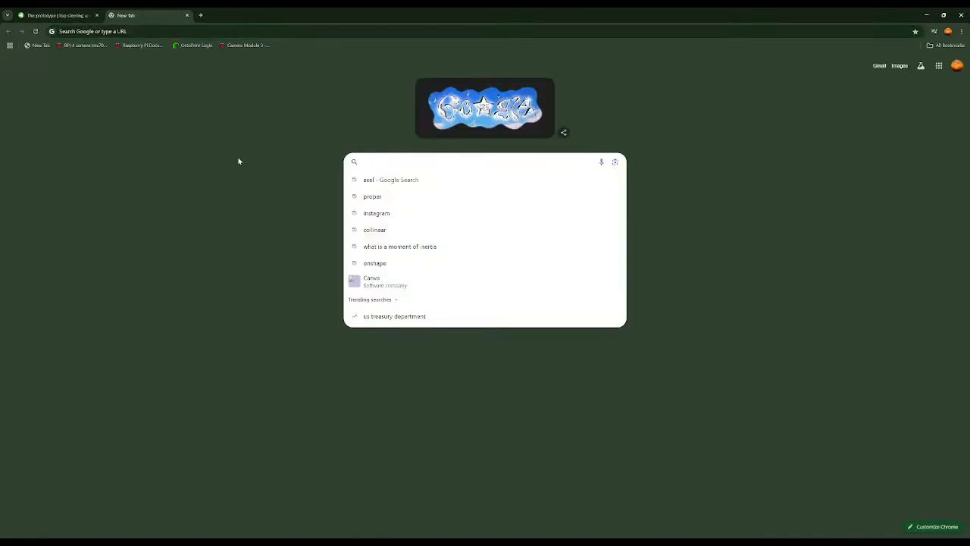
pyautogui.write('what')
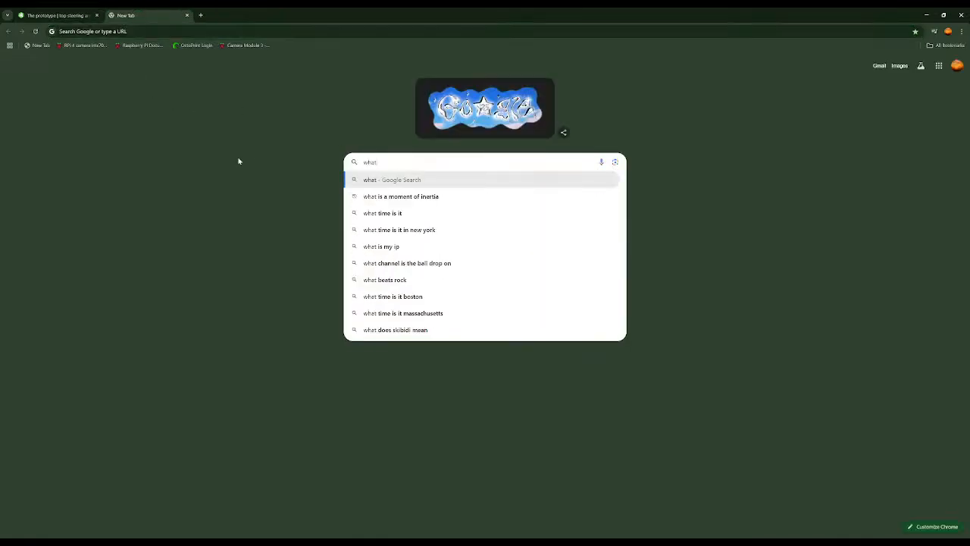
pyautogui.write(' is ')
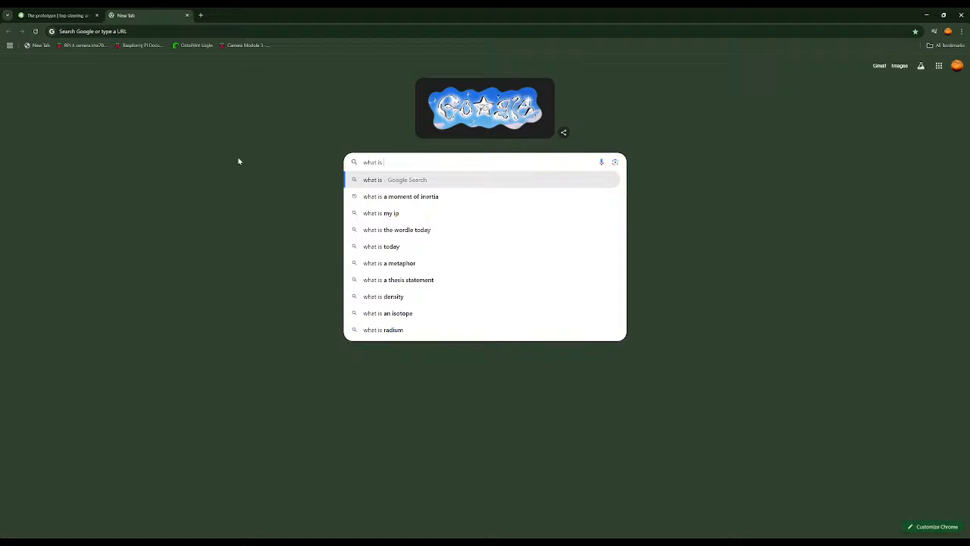
pyautogui.write('pla')
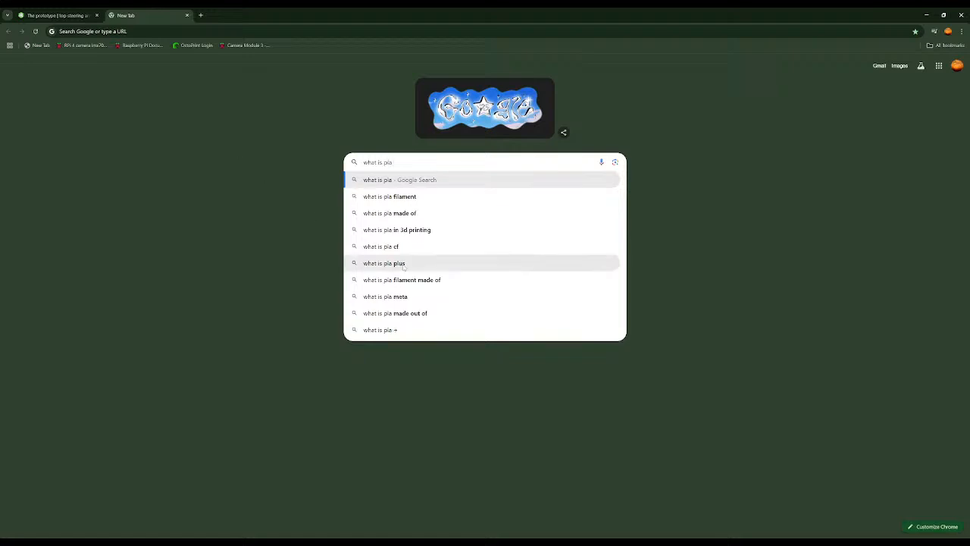
pyautogui.click(410, 212)
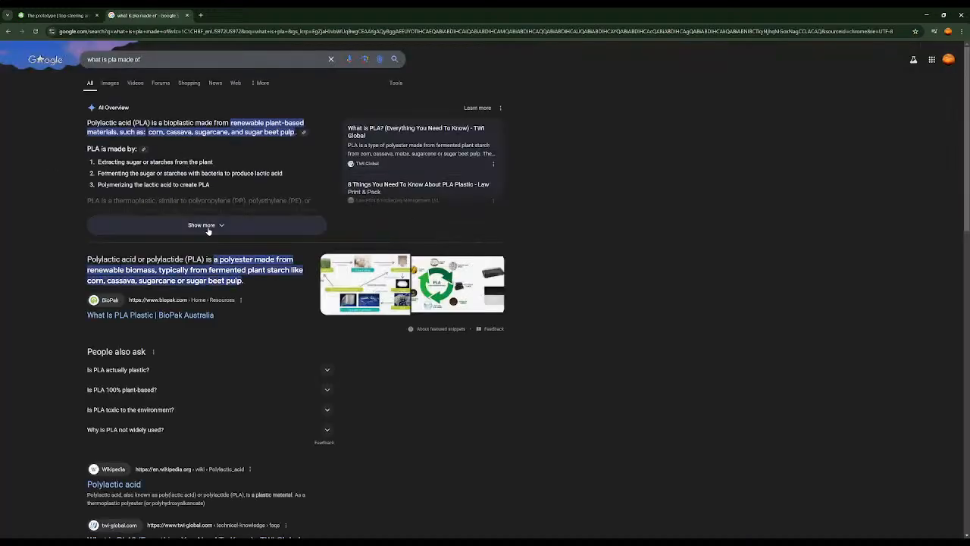
pyautogui.click(207, 229)
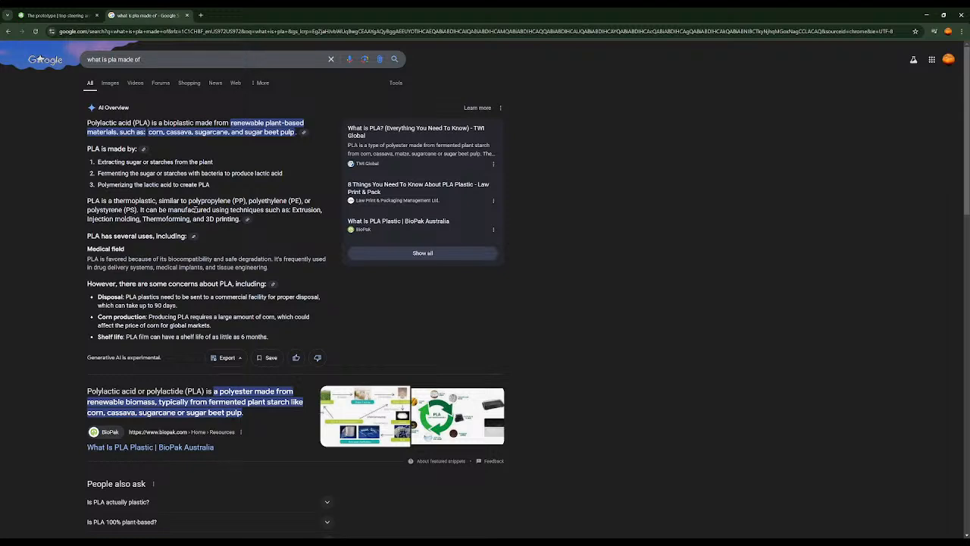
# Switch back to Onshape and open the material settings of the top steering arm part
pyautogui.click(56, 15)
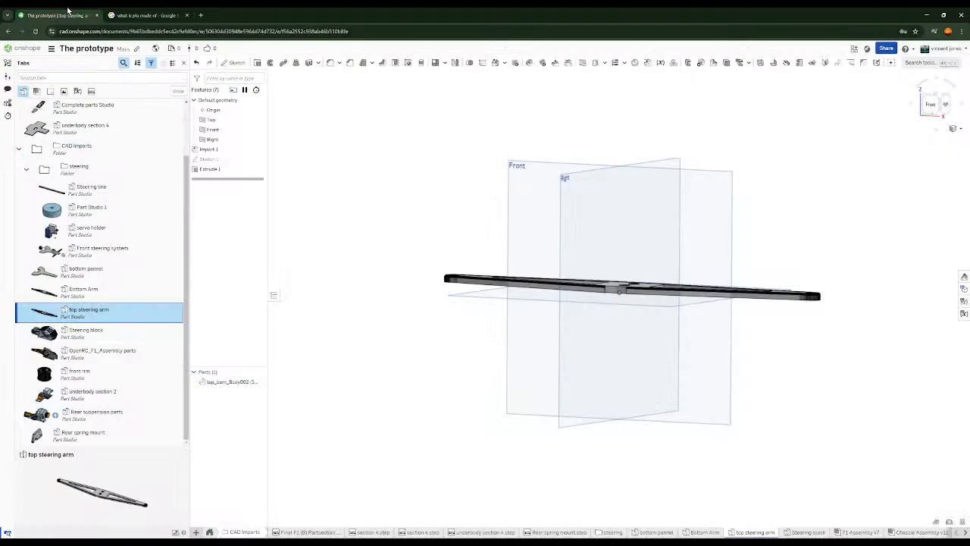
pyautogui.rightClick(227, 382)
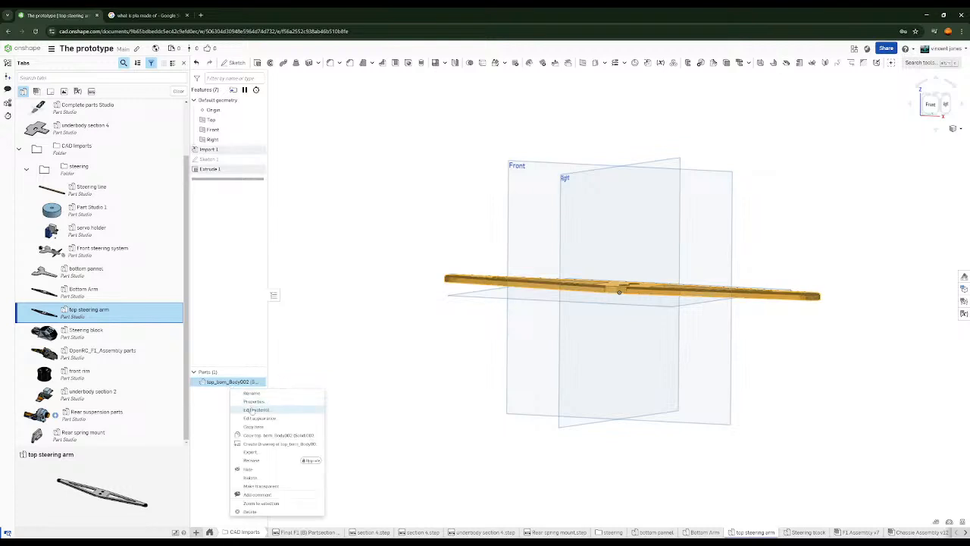
pyautogui.click(255, 409)
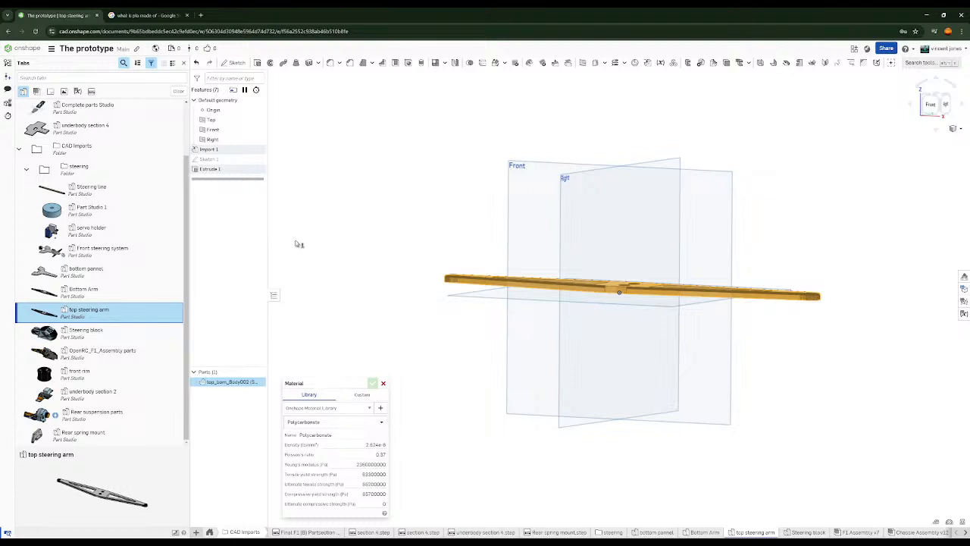
# Switch to the Google results tab and search for "what is pla density"
pyautogui.click(133, 10)
pyautogui.click(142, 60)
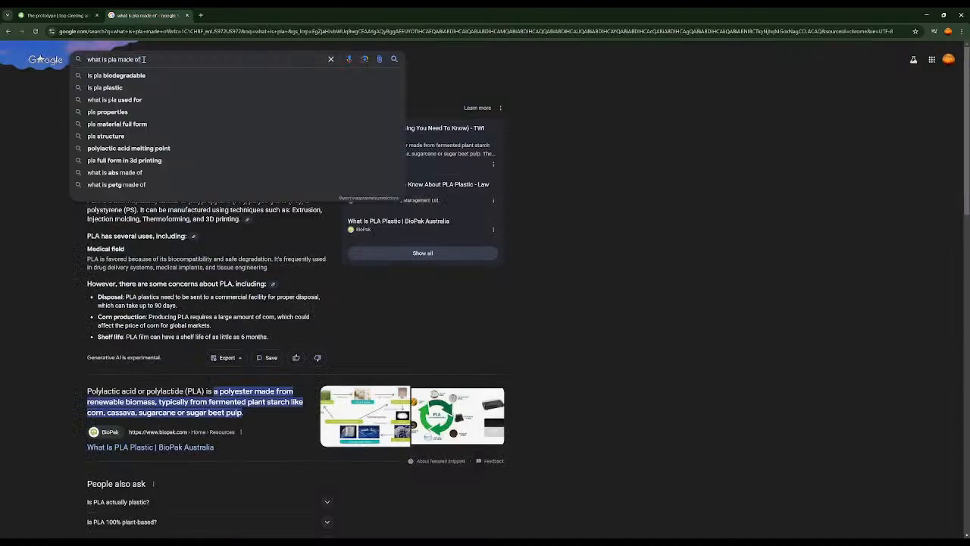
pyautogui.press('BackSpace')
pyautogui.press('BackSpace')
pyautogui.press('BackSpace')
pyautogui.press('BackSpace')
pyautogui.press('BackSpace')
pyautogui.press('BackSpace')
pyautogui.press('BackSpace')
pyautogui.press('BackSpace')
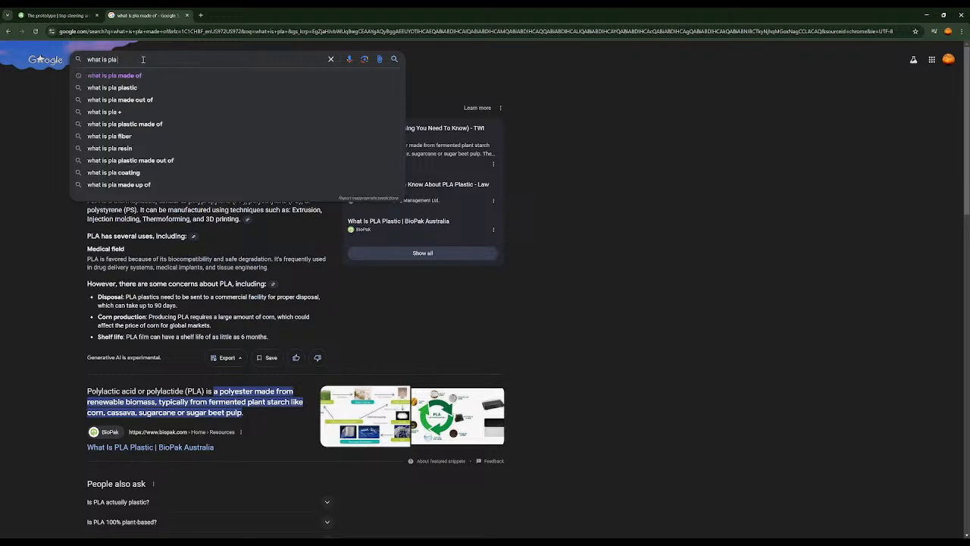
pyautogui.write('de')
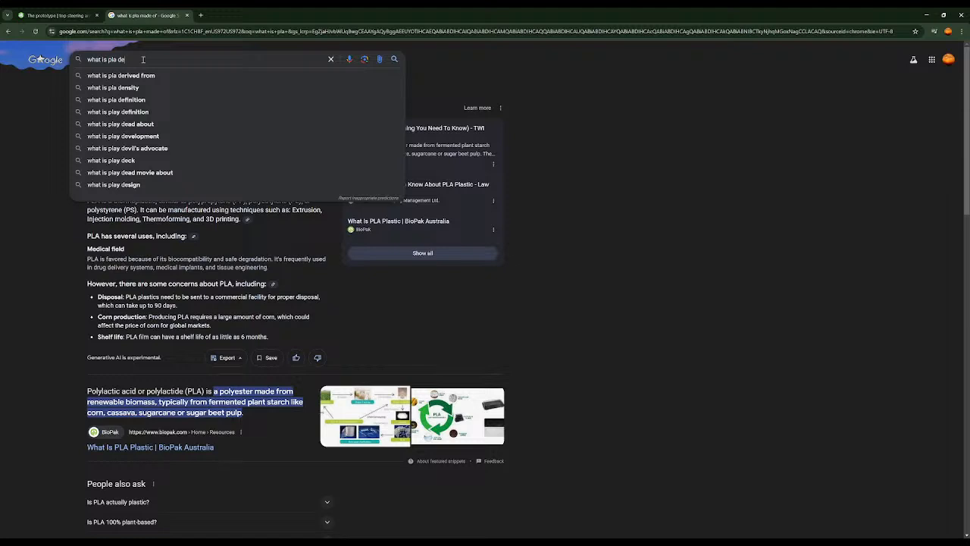
pyautogui.click(125, 89)
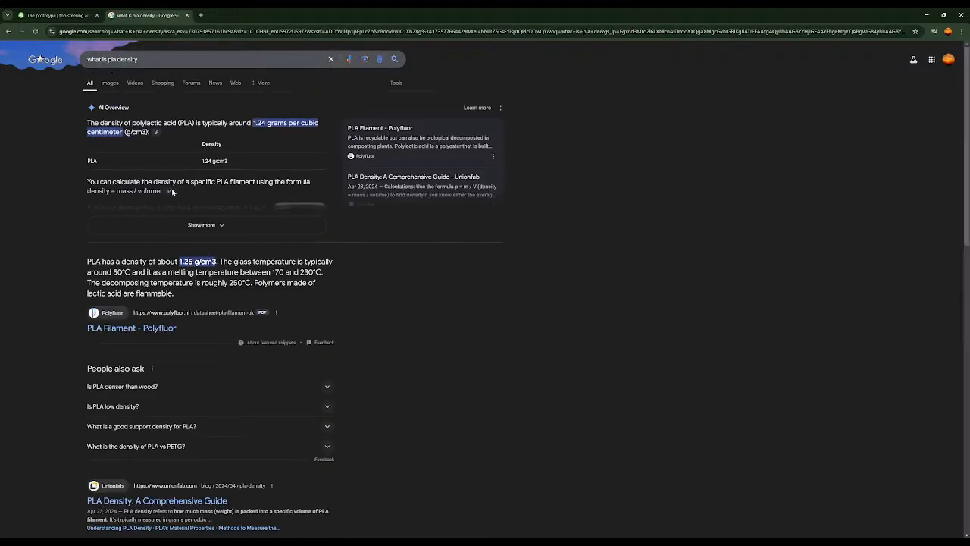
# Expand the AI overview on PLA density and read through the search results below it
pyautogui.click(200, 225)
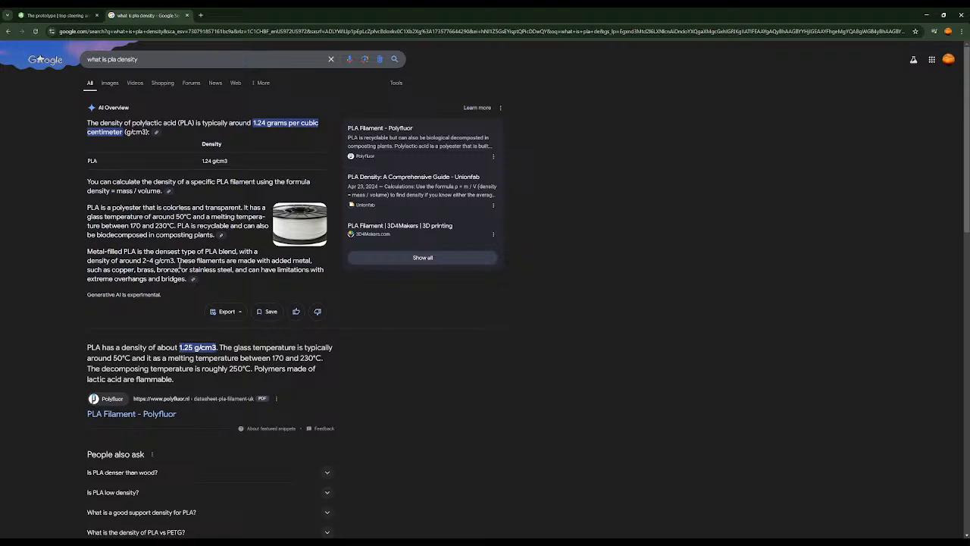
pyautogui.scroll(-1, 180, 265)
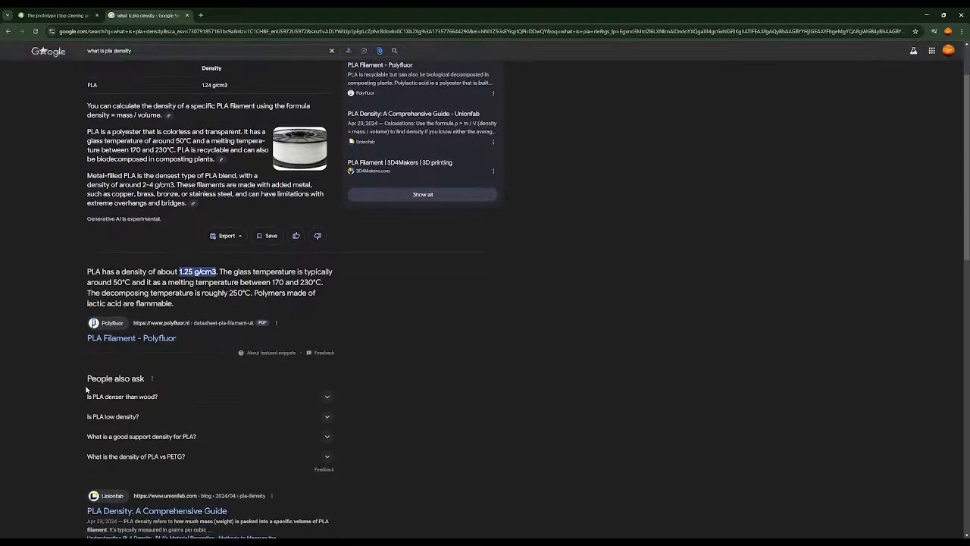
pyautogui.scroll(-2, 194, 290)
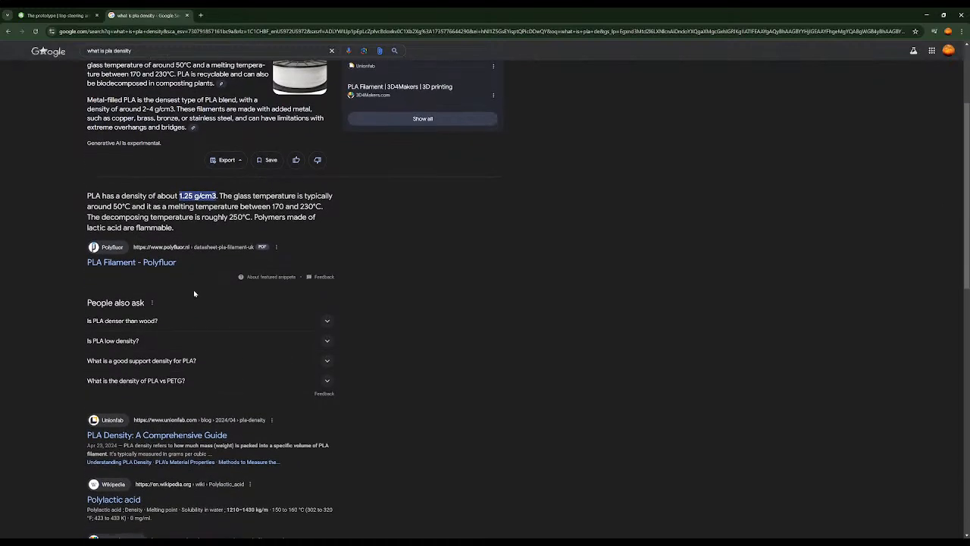
pyautogui.scroll(-1, 194, 296)
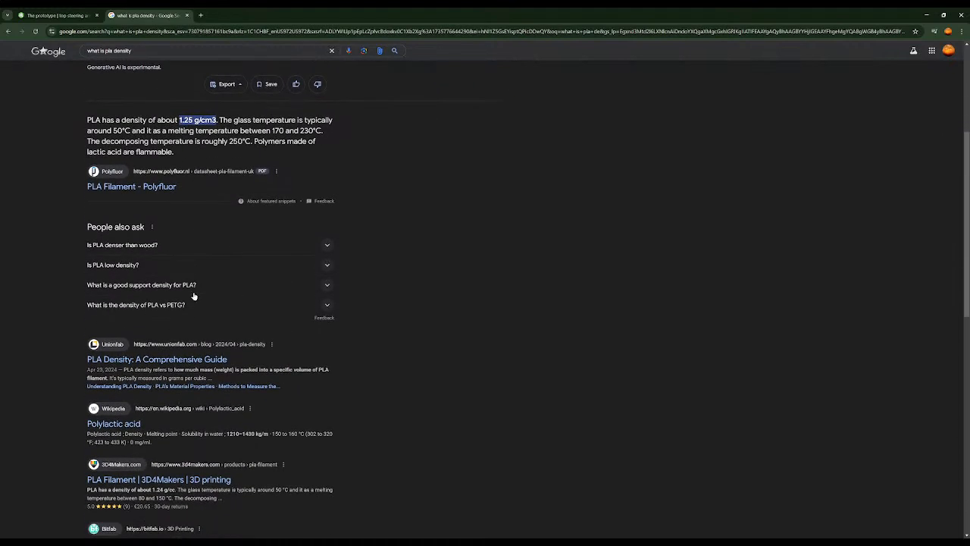
pyautogui.scroll(1, 192, 296)
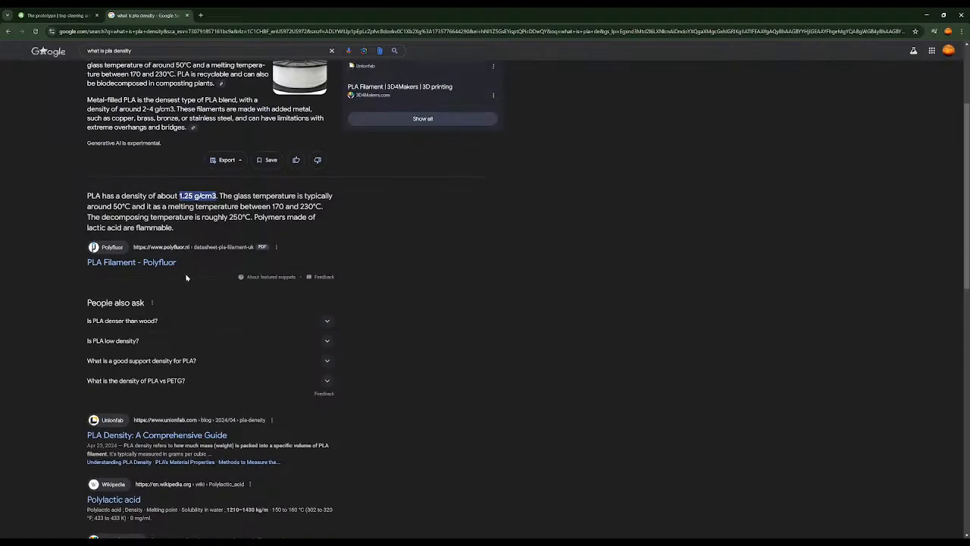
# From Onshape's material settings, open the help page and read "Assigning a custom material to a part", returning to the part studio
pyautogui.click(57, 15)
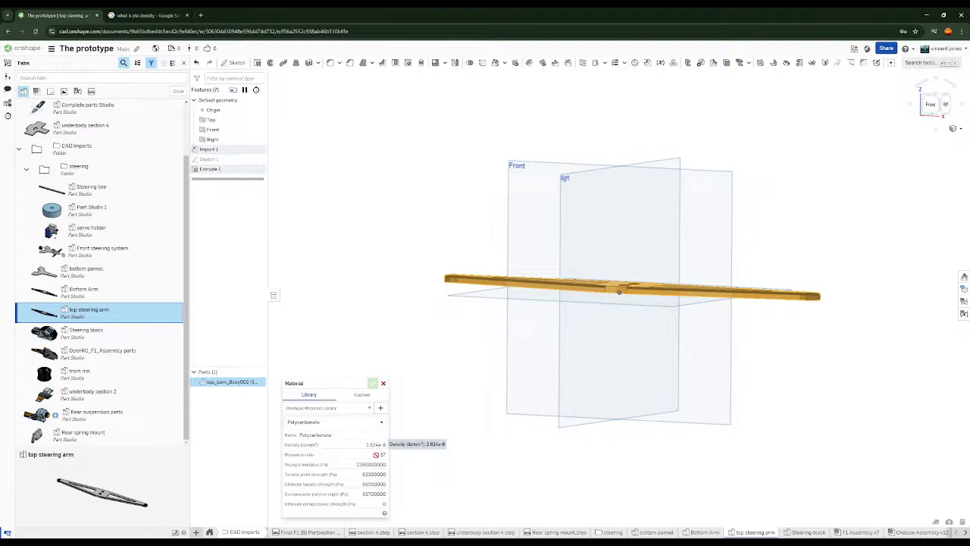
pyautogui.click(384, 514)
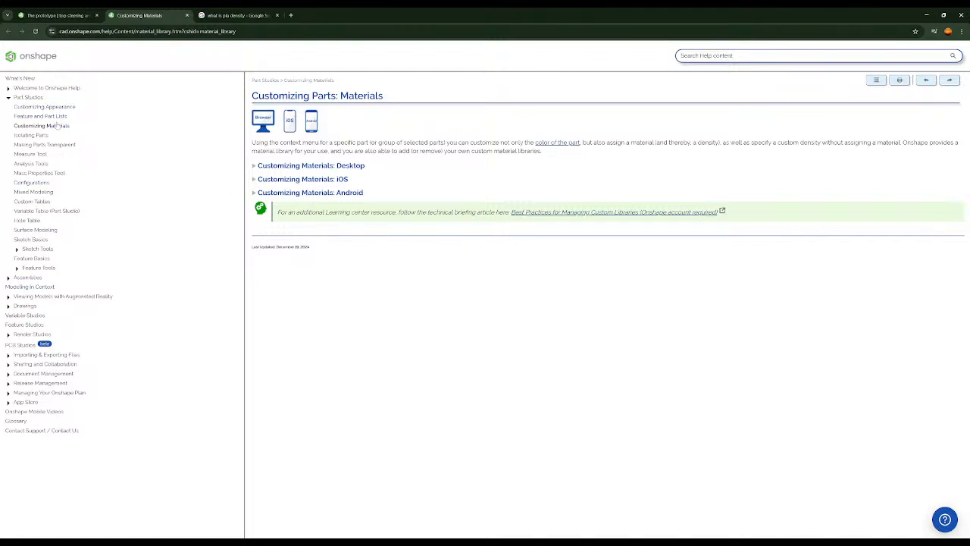
pyautogui.click(255, 167)
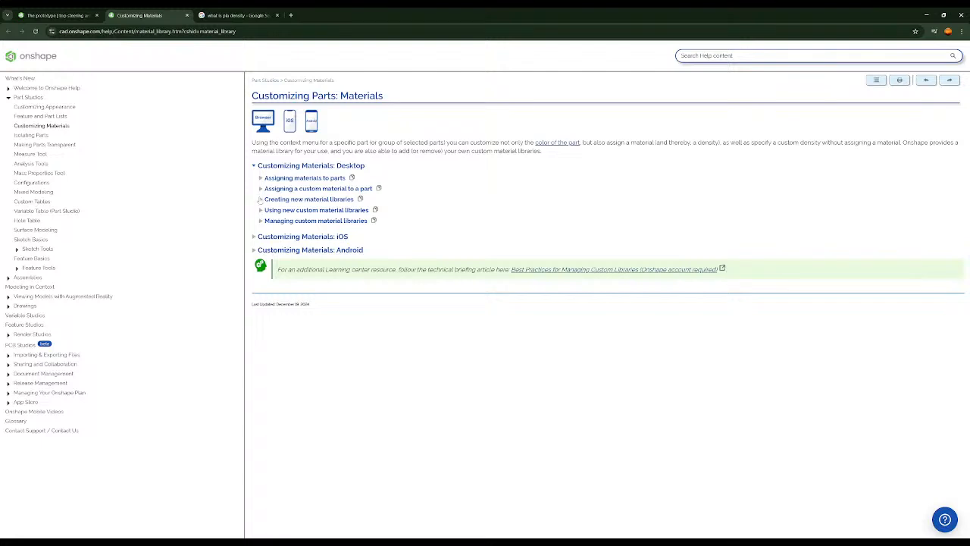
pyautogui.click(260, 188)
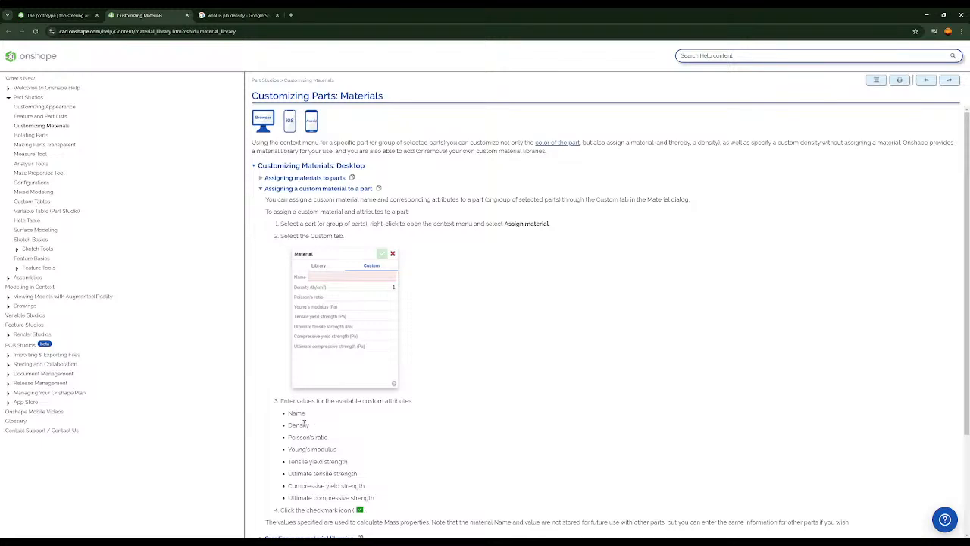
pyautogui.scroll(-1, 304, 424)
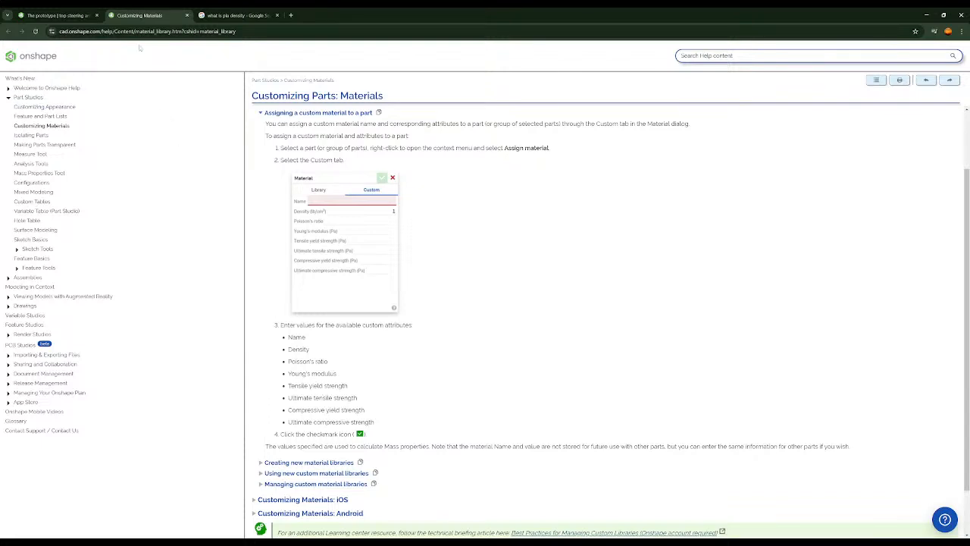
pyautogui.click(103, 10)
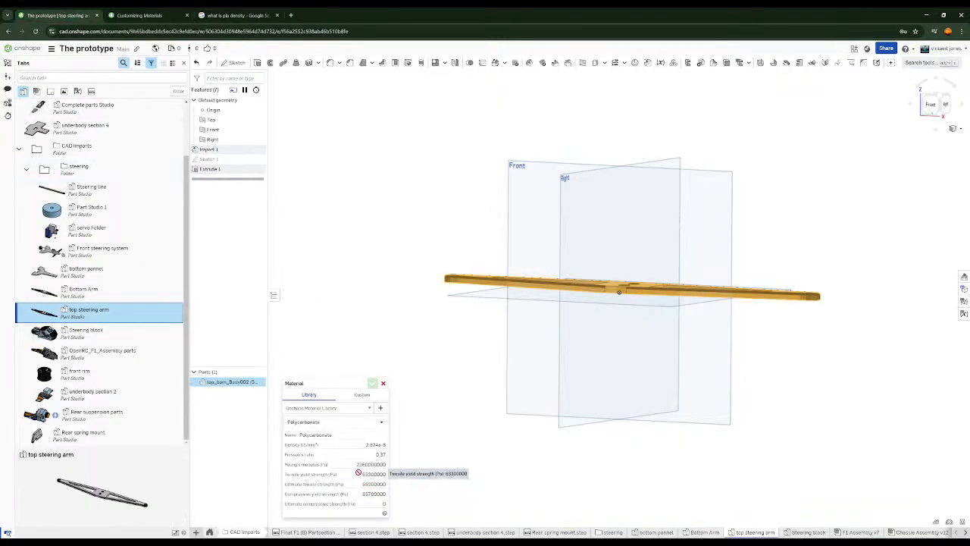
pyautogui.click(356, 366)
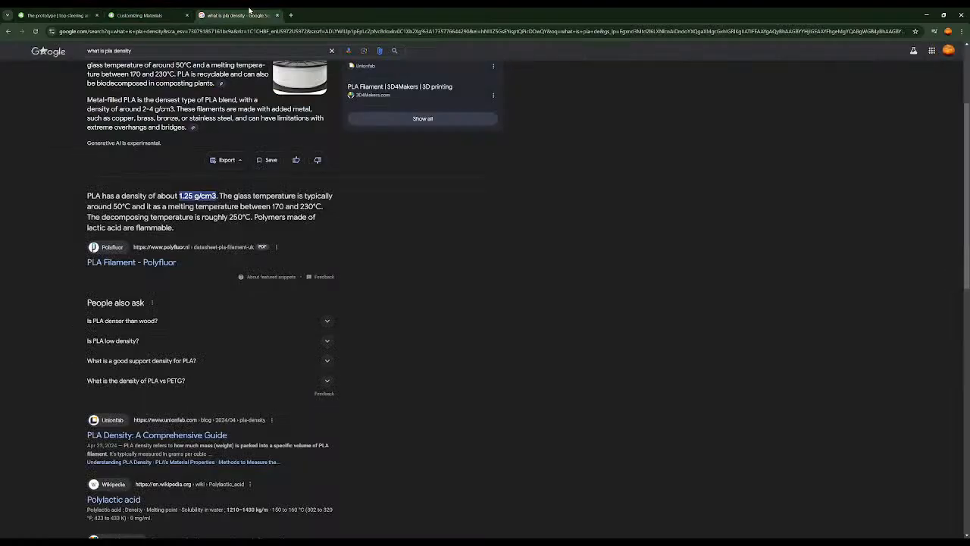
# Switch to the Google tab, search for "is pla polycarbonate" and expand the AI overview
pyautogui.click(220, 15)
pyautogui.scroll(2, 200, 160)
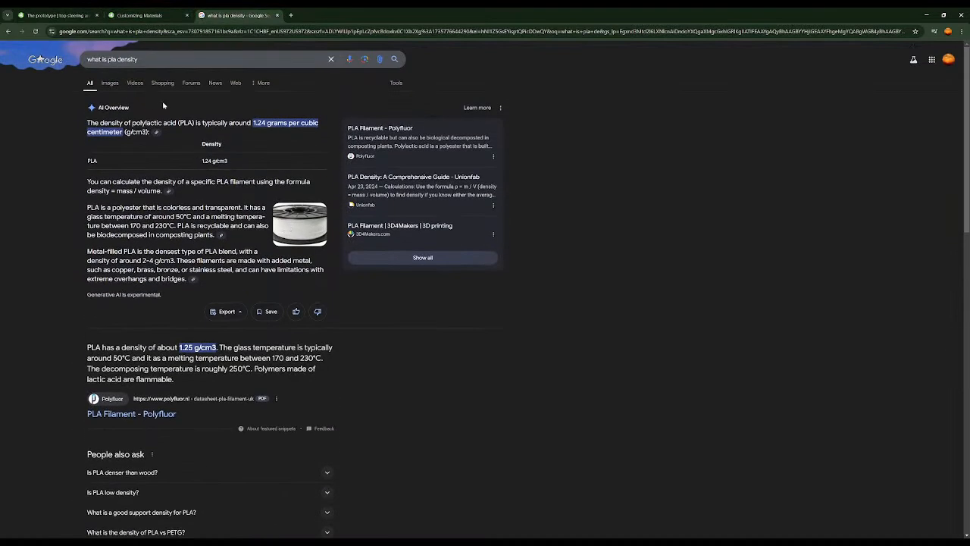
pyautogui.click(148, 59)
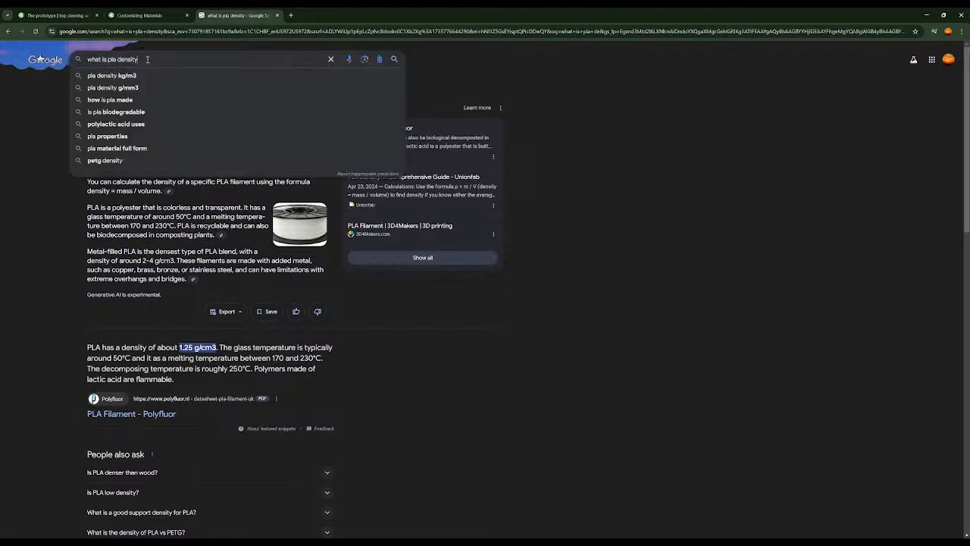
pyautogui.press('BackSpace')
pyautogui.press('BackSpace')
pyautogui.press('BackSpace')
pyautogui.press('BackSpace')
pyautogui.press('BackSpace')
pyautogui.press('BackSpace')
pyautogui.press('BackSpace')
pyautogui.press('BackSpace')
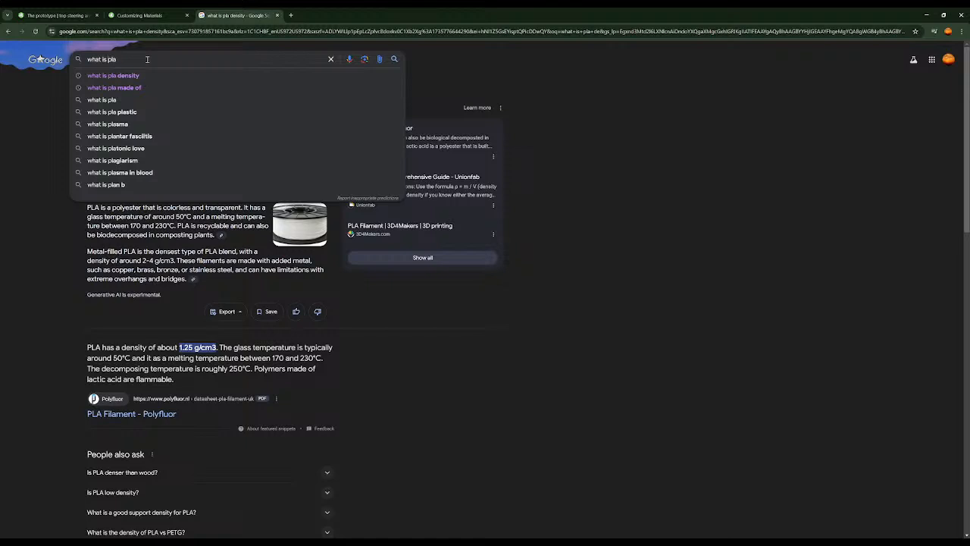
pyautogui.press('Home')
pyautogui.press('Delete')
pyautogui.press('Delete')
pyautogui.press('Delete')
pyautogui.press('Delete')
pyautogui.press('Delete')
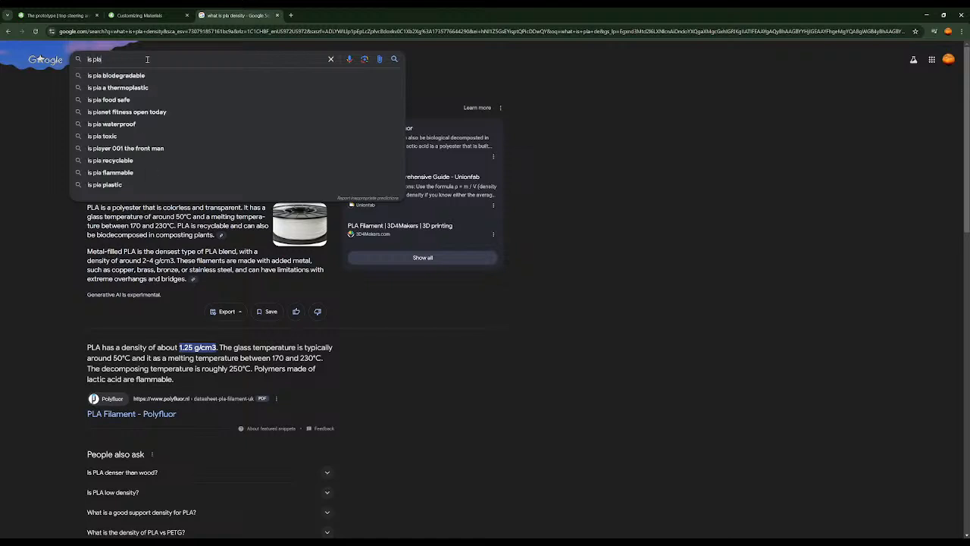
pyautogui.write('plo')
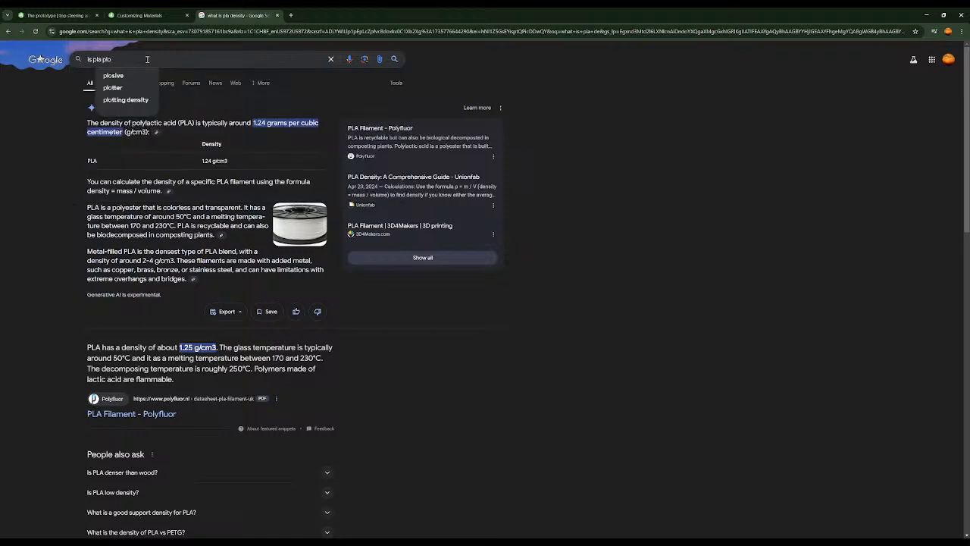
pyautogui.write('y')
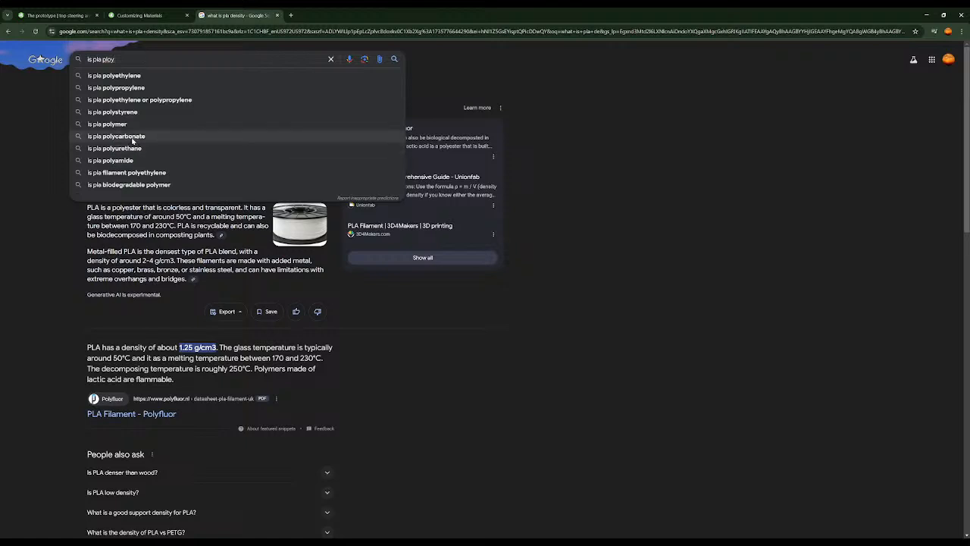
pyautogui.click(130, 138)
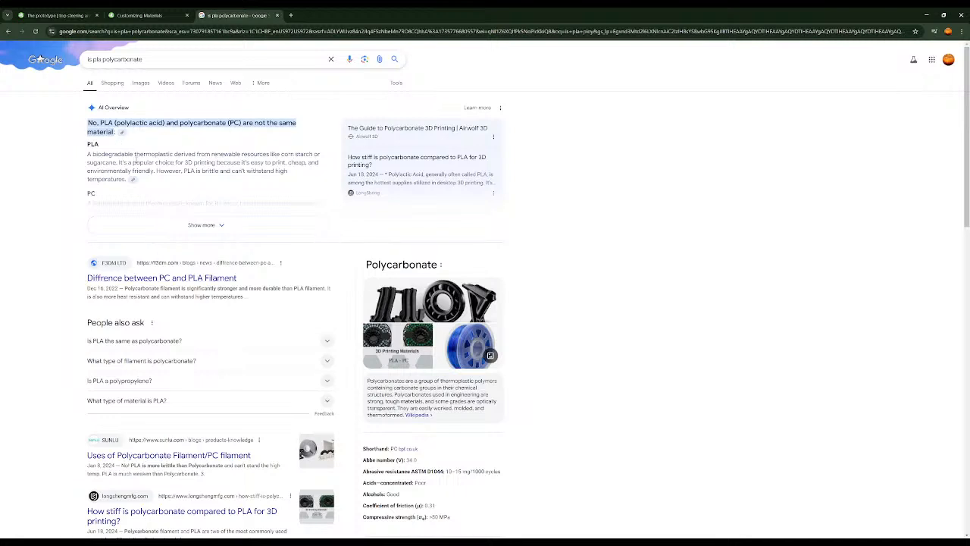
pyautogui.click(152, 225)
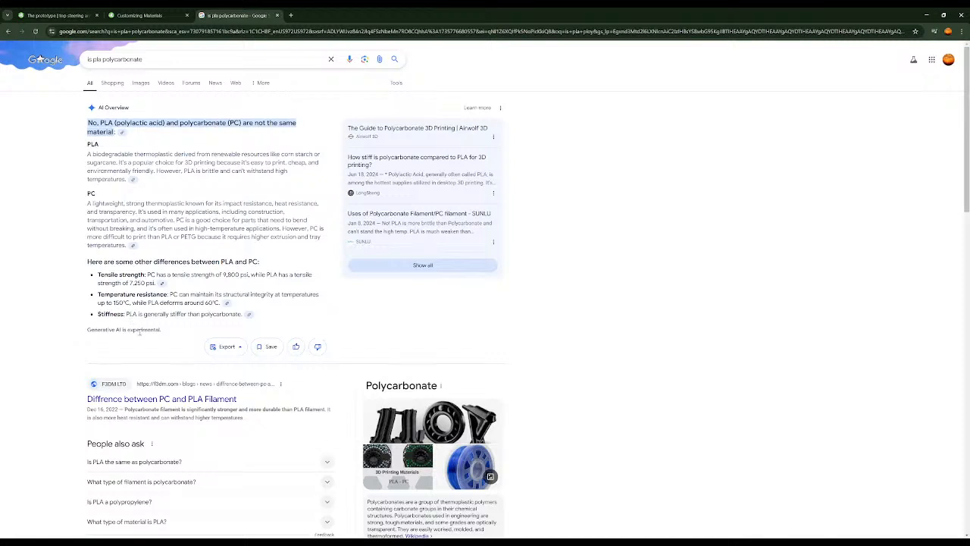
# Open the "Diffrence between PC and PLA Filament" article, dismiss its discount and cookie pop-ups, and read the comparison
pyautogui.scroll(-1, 156, 359)
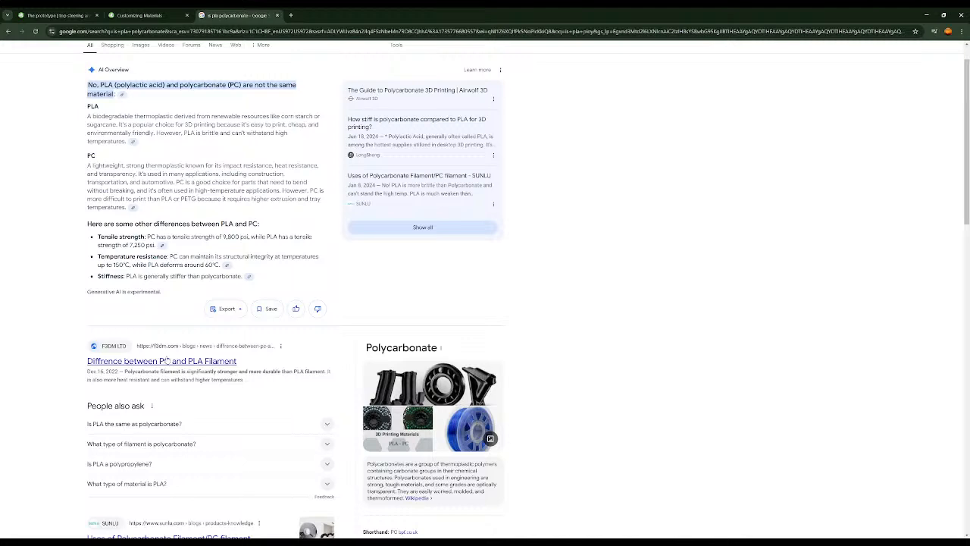
pyautogui.click(167, 361)
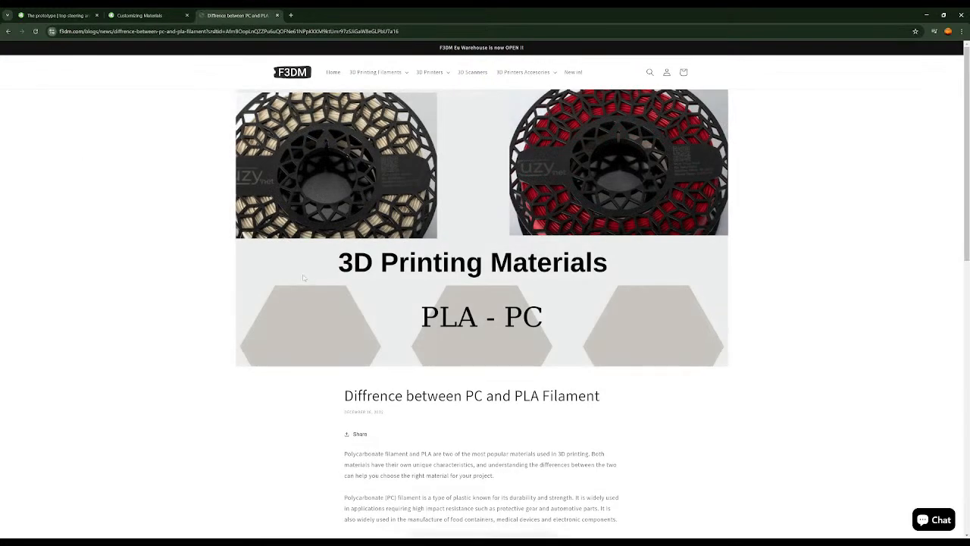
pyautogui.scroll(-2, 359, 465)
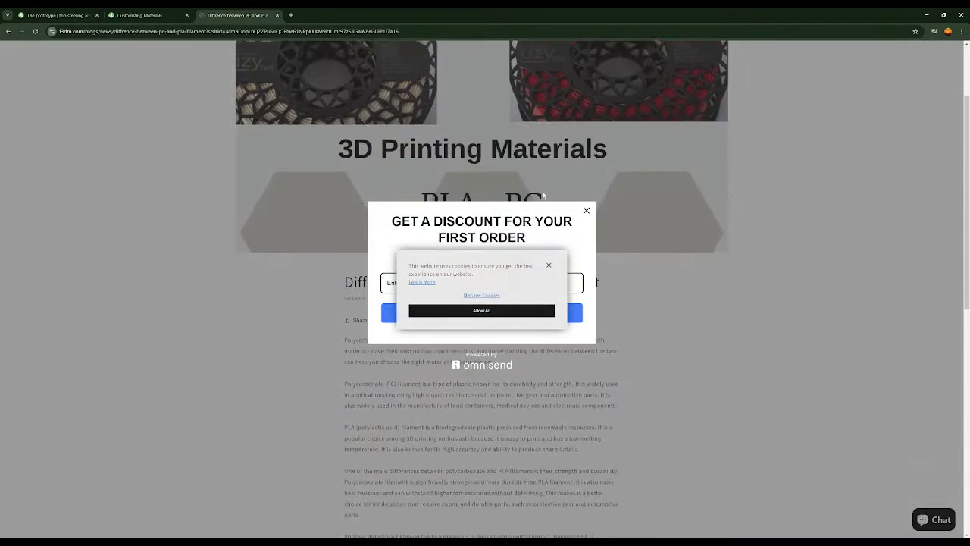
pyautogui.click(587, 212)
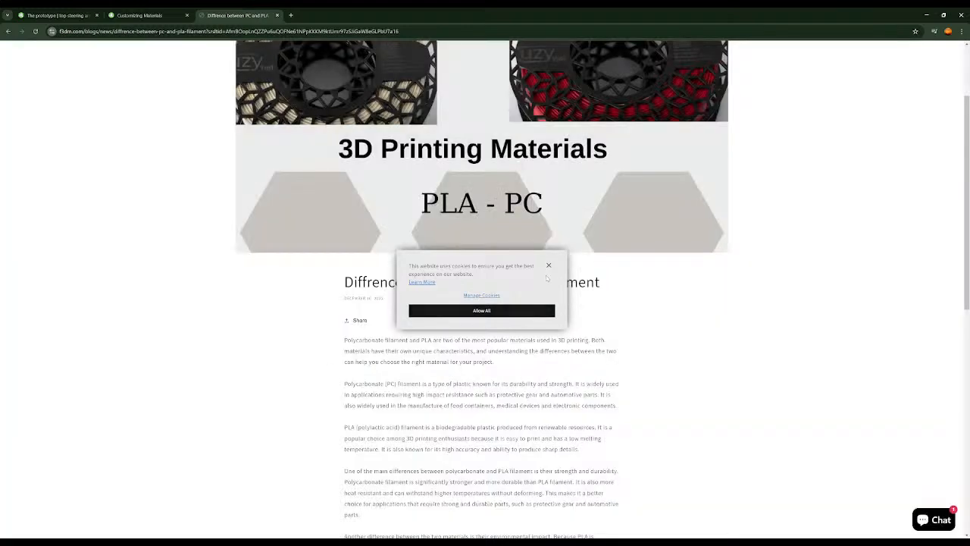
pyautogui.click(549, 266)
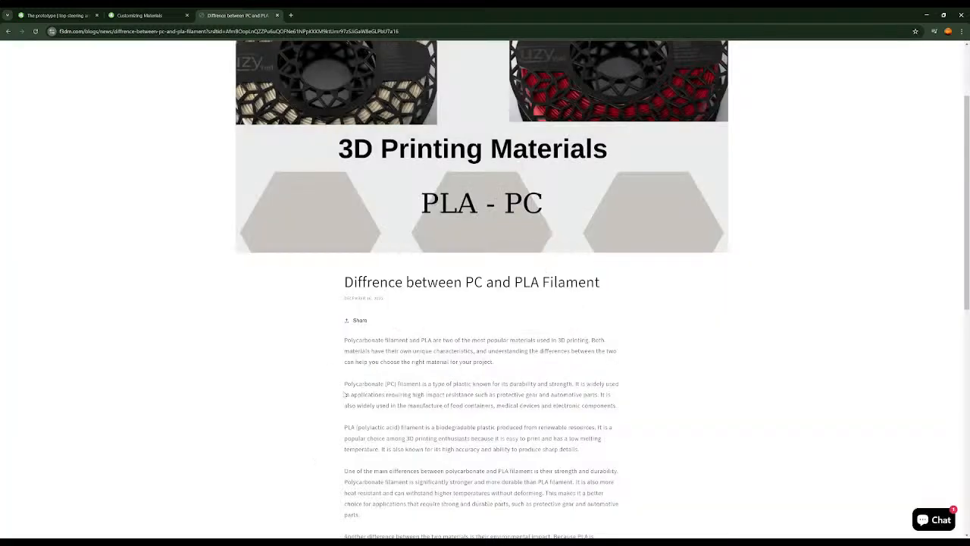
pyautogui.scroll(-1, 343, 394)
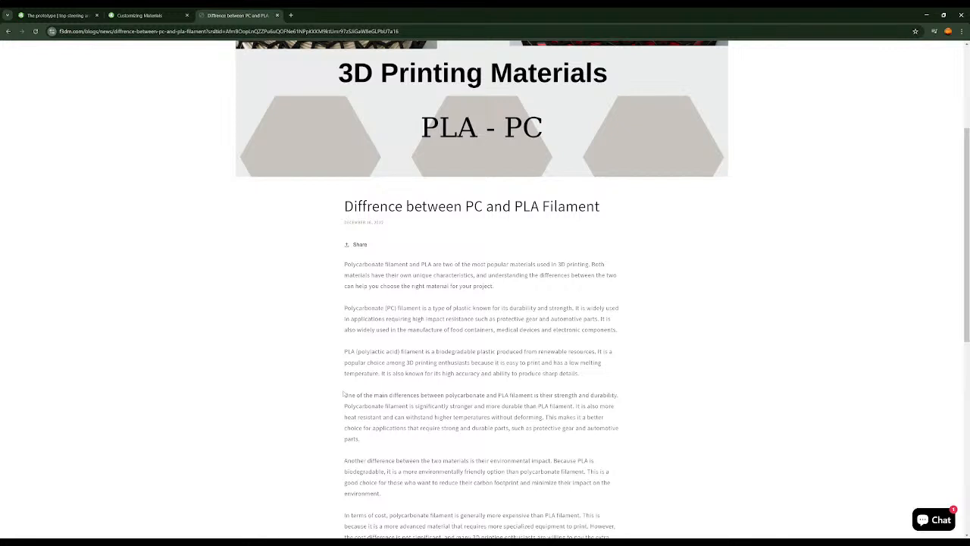
# Switch back to Onshape and search the material library for "polylat", replacing the term with "poly"
pyautogui.click(133, 15)
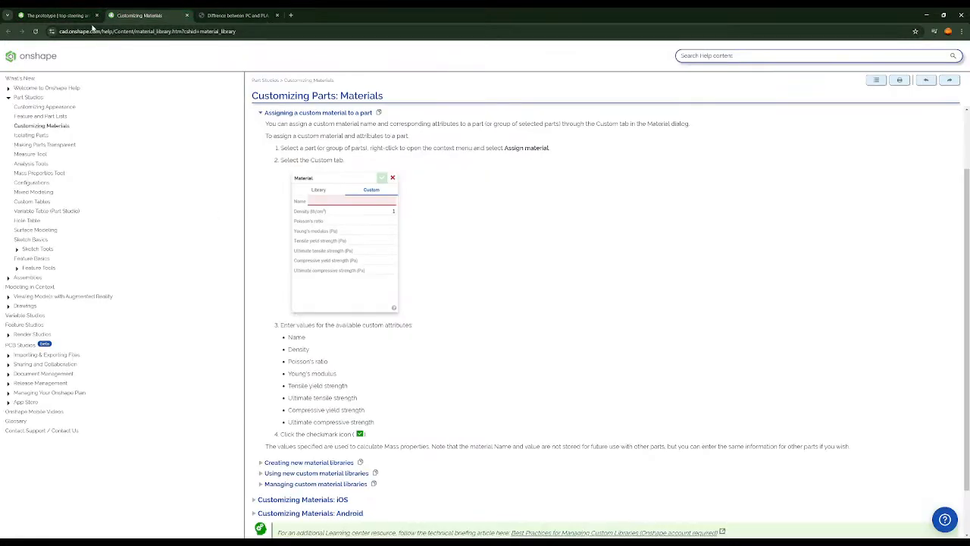
pyautogui.click(83, 15)
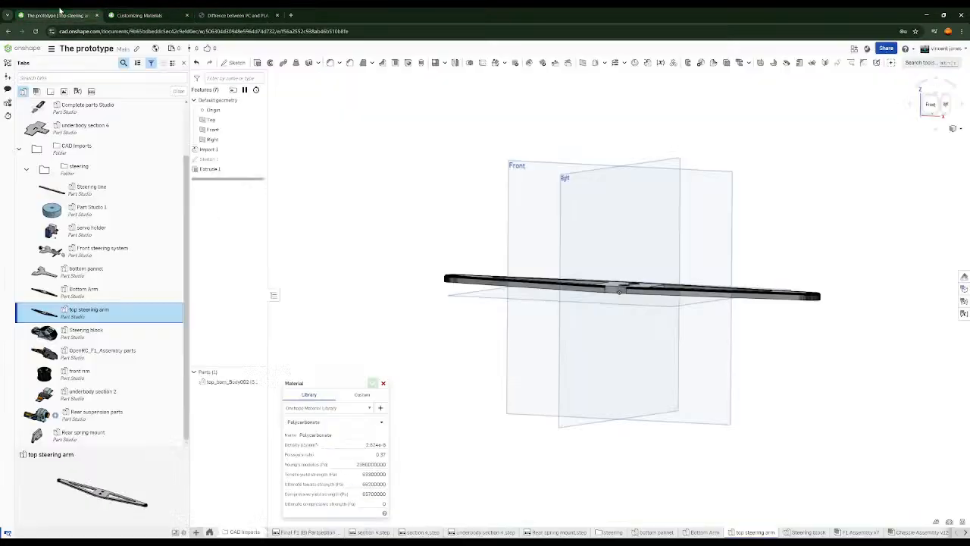
pyautogui.click(343, 424)
pyautogui.write('pol')
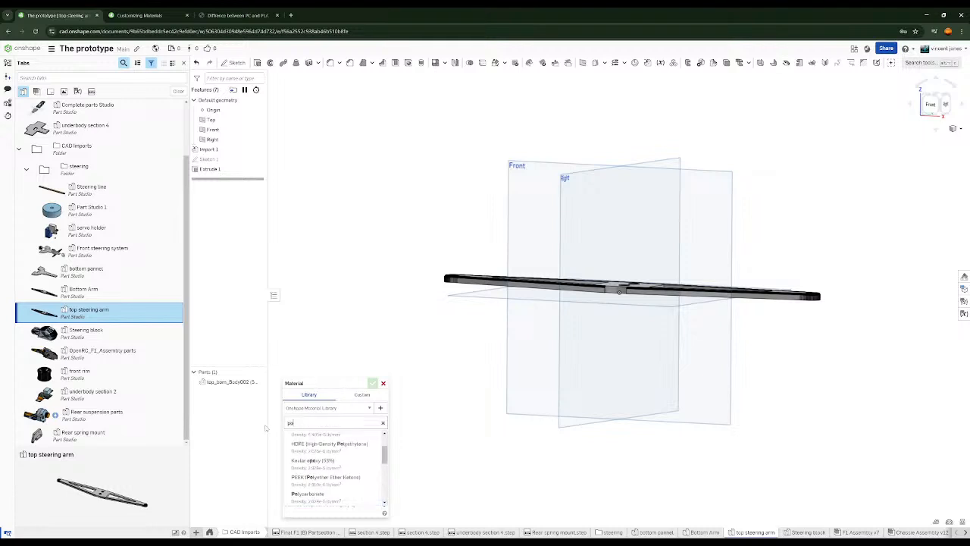
pyautogui.write('ylat')
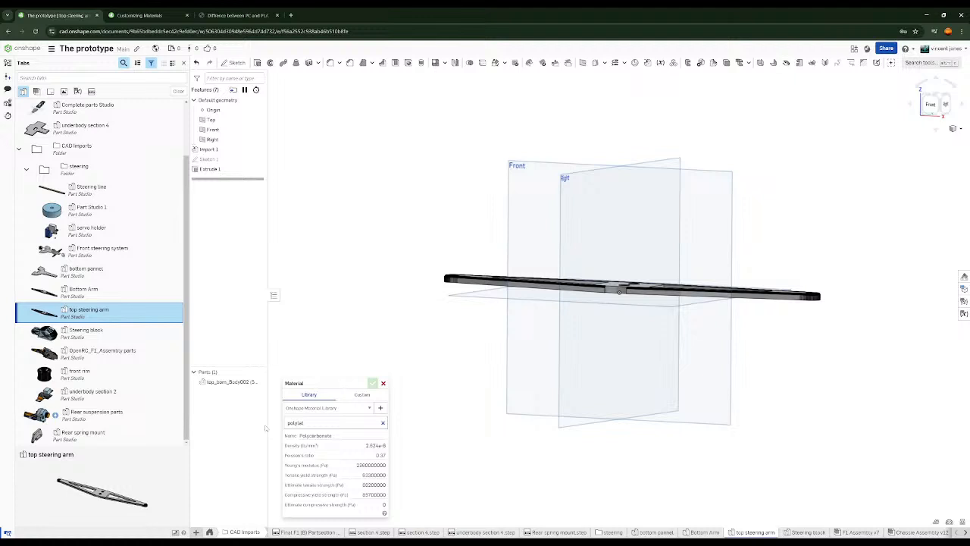
pyautogui.hotkey('ctrl', 'a')
pyautogui.write('pol')
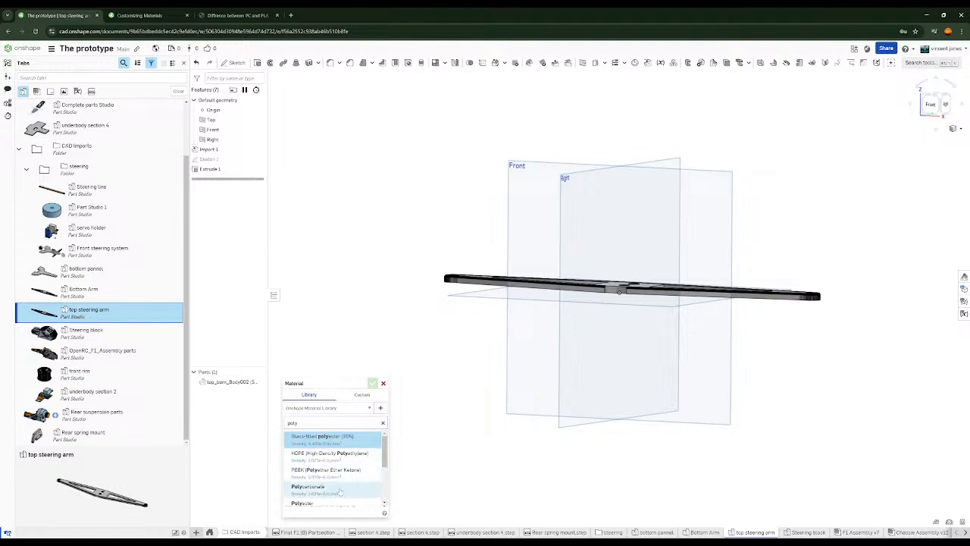
# Browse the "poly" matches in the material library, and switch to the "Diffrence between PC and PLA Filament" article to reread its comparison
pyautogui.moveTo(385, 455); pyautogui.dragTo(385, 489)
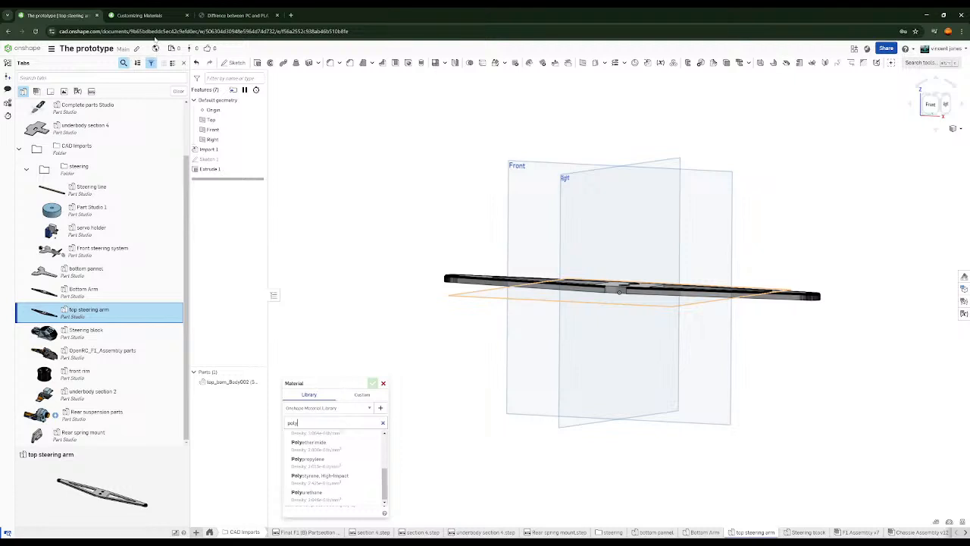
pyautogui.click(148, 15)
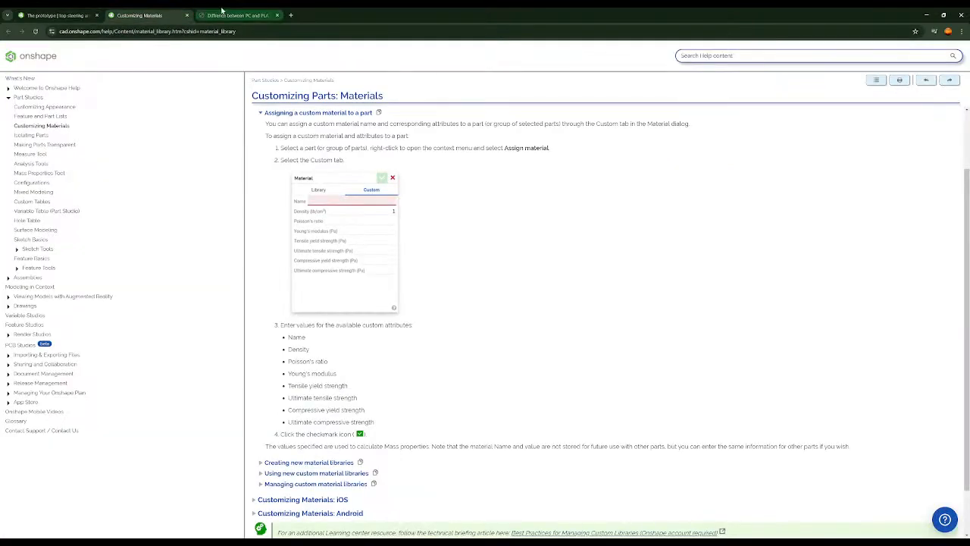
pyautogui.click(237, 15)
pyautogui.scroll(-2, 467, 443)
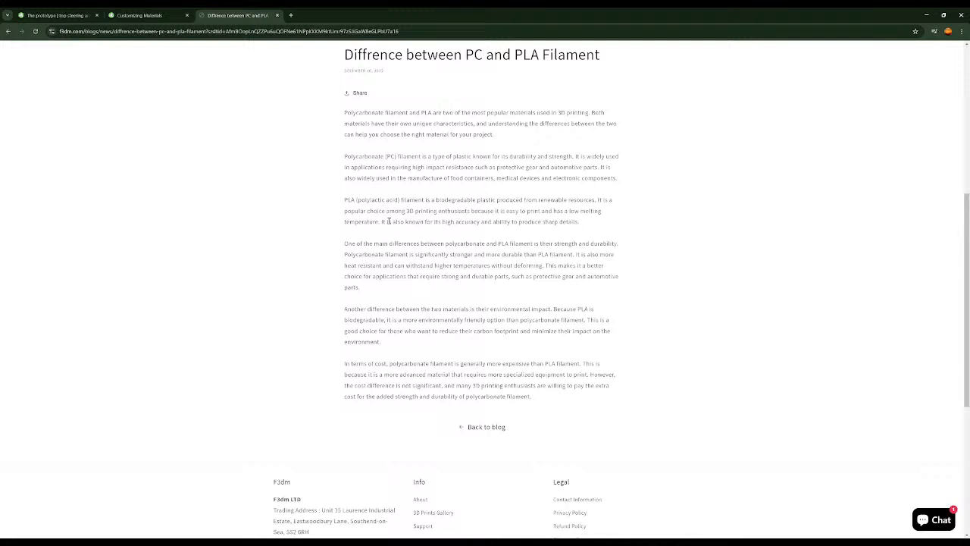
# Switch back to Onshape and examine the polymers and their densities listed for "poly" in the material library
pyautogui.click(140, 16)
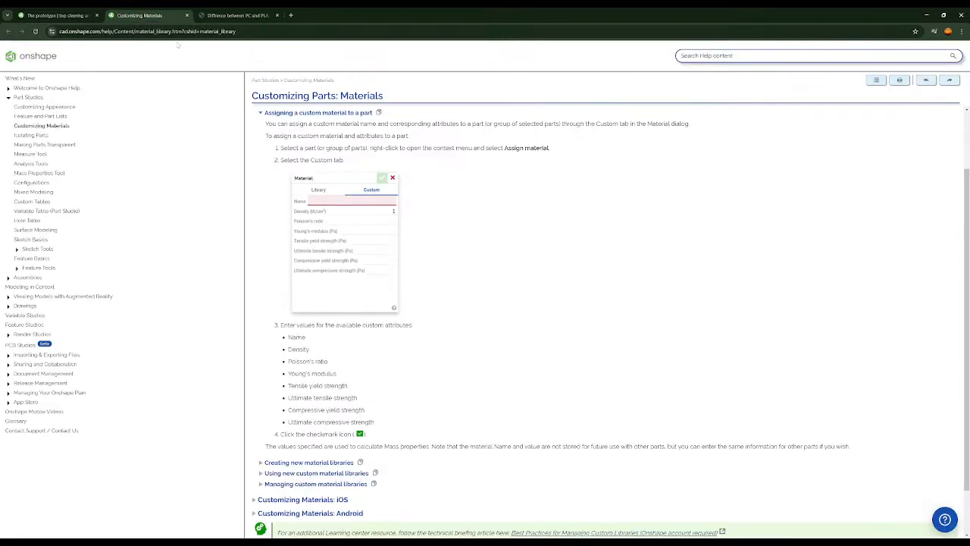
pyautogui.click(71, 13)
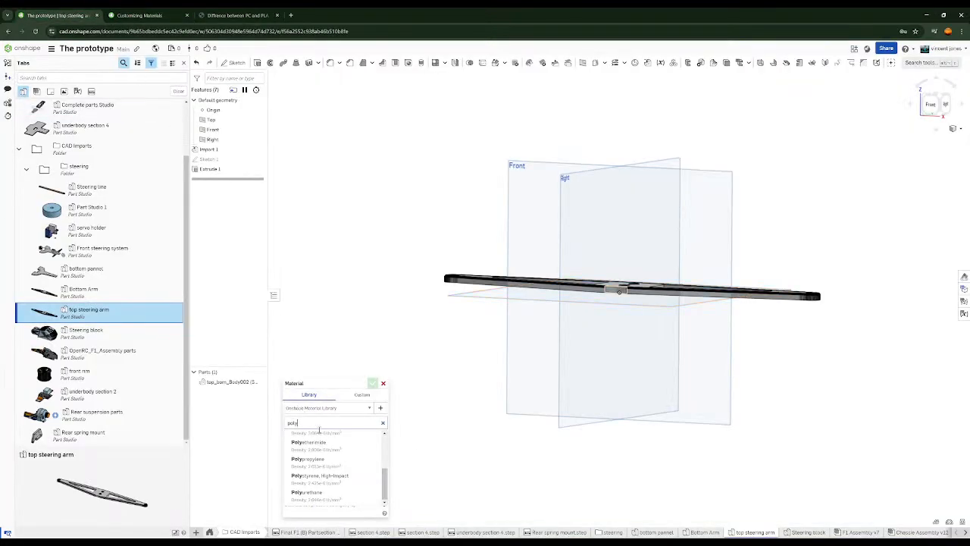
pyautogui.scroll(3, 335, 455)
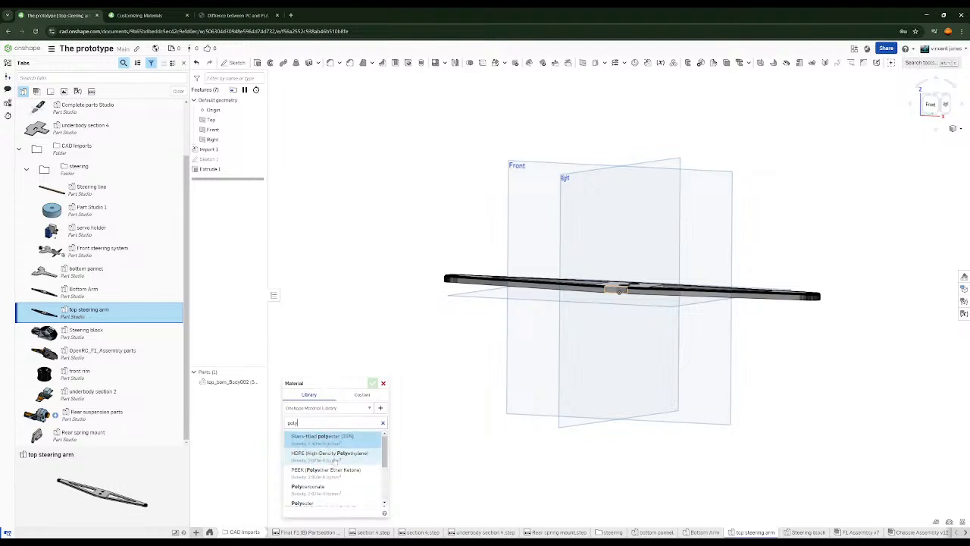
pyautogui.scroll(-1, 338, 480)
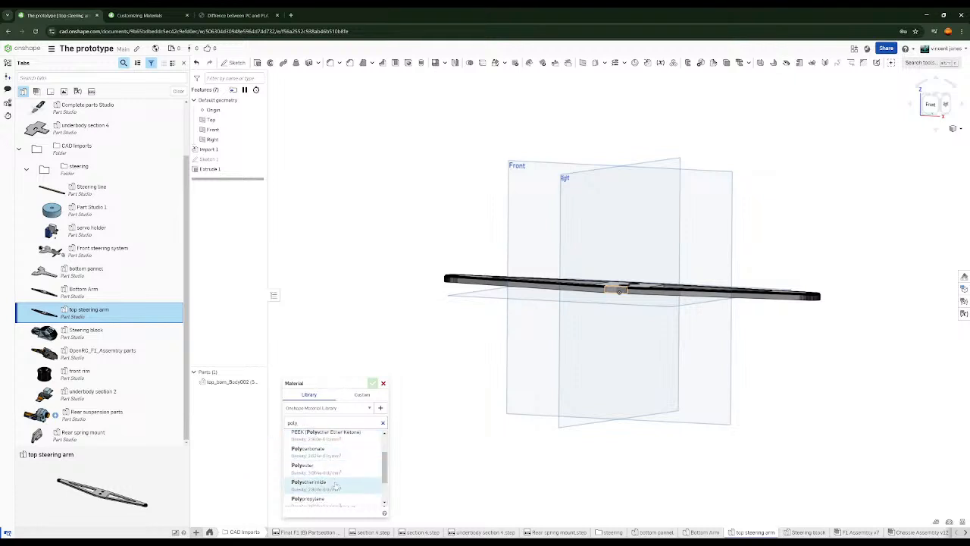
pyautogui.scroll(-2, 335, 489)
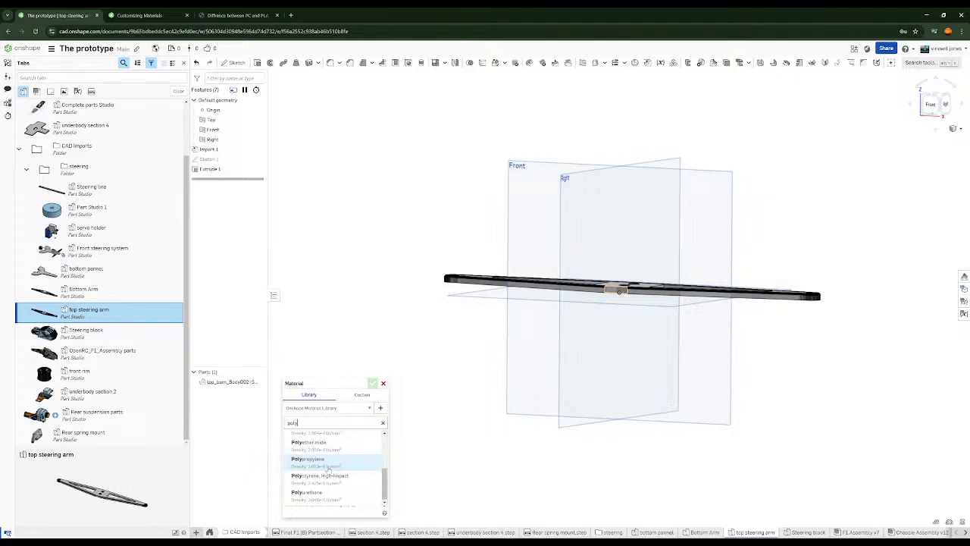
# Recheck the PC and PLA filament article, return to Onshape and select Polyurethane as the top steering arm's library material
pyautogui.click(237, 15)
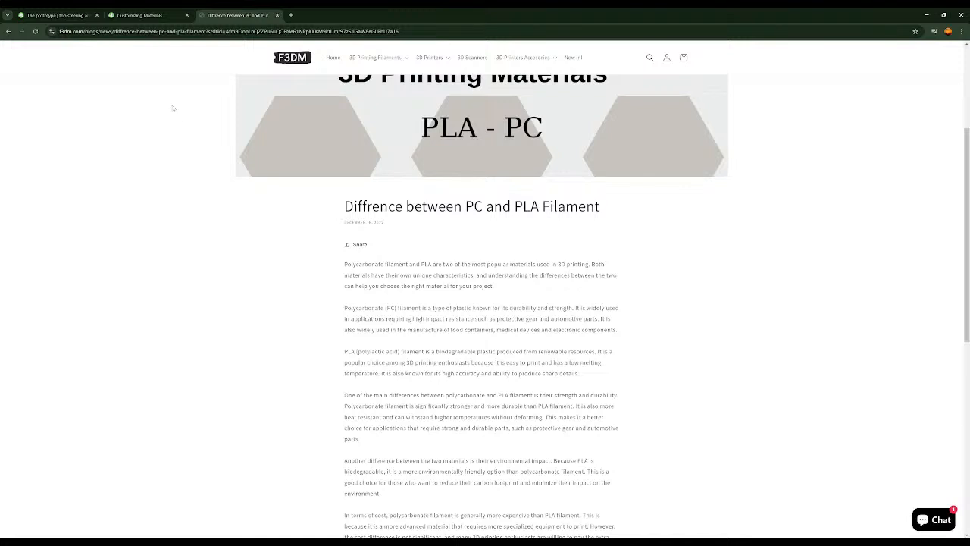
pyautogui.click(135, 14)
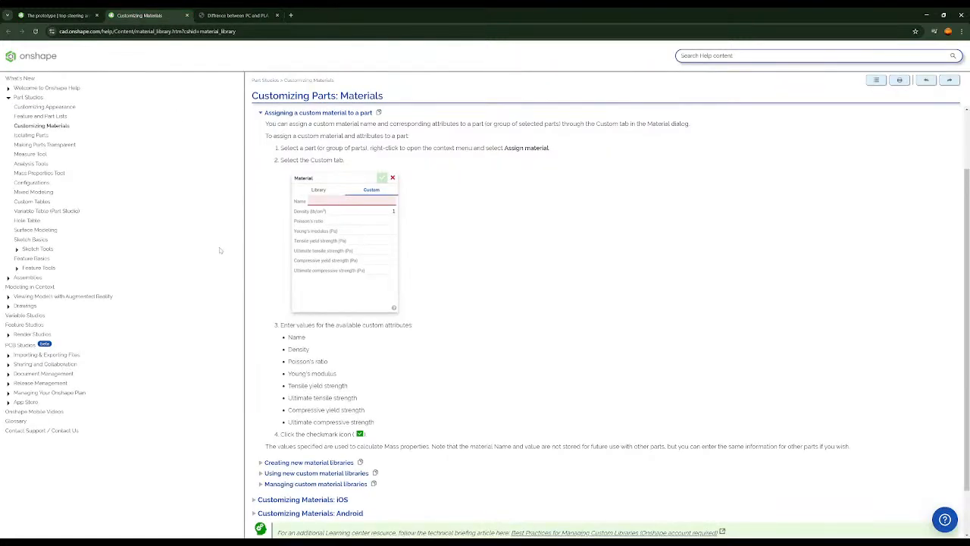
pyautogui.click(56, 14)
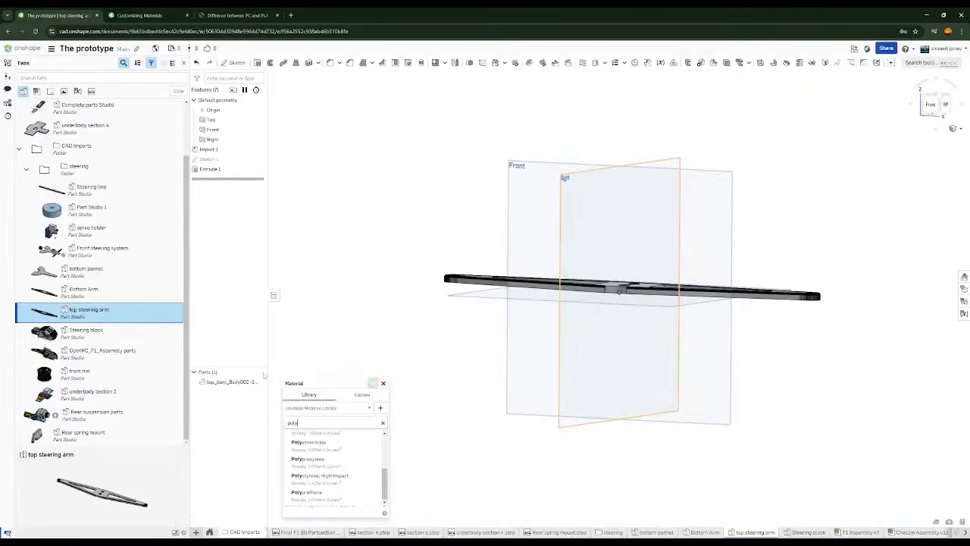
pyautogui.click(341, 497)
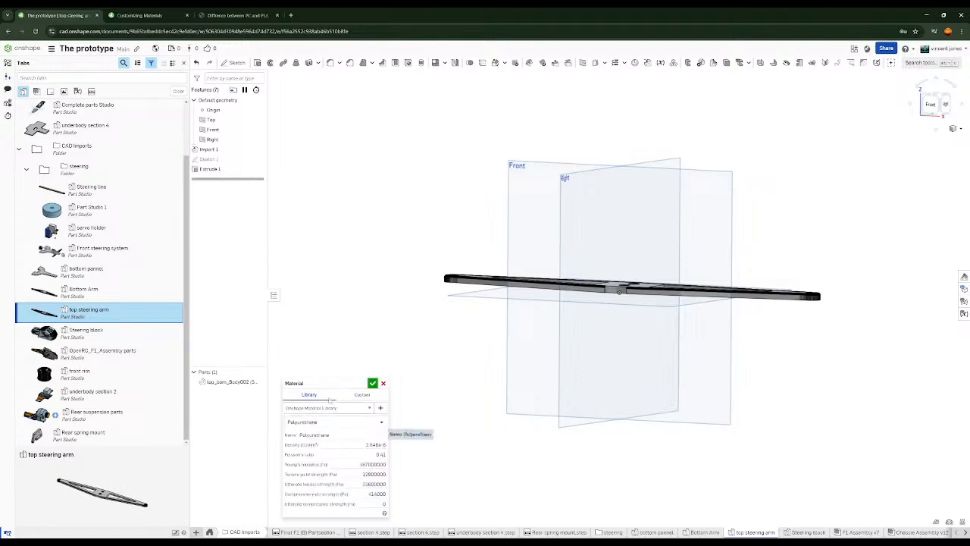
# Return to the Google results for "is pla polycarbonate" and examine the AI overview, polycarbonate properties and related results
pyautogui.click(211, 10)
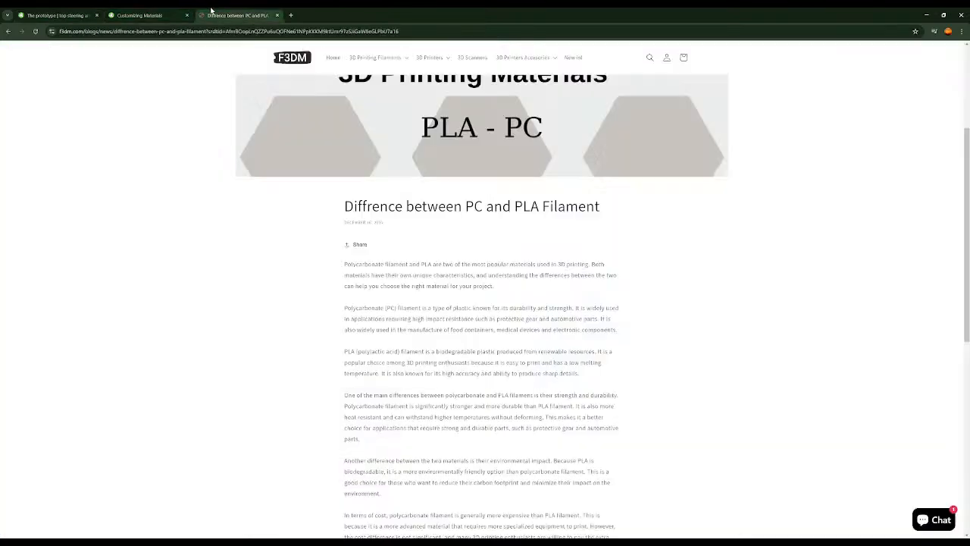
pyautogui.click(7, 31)
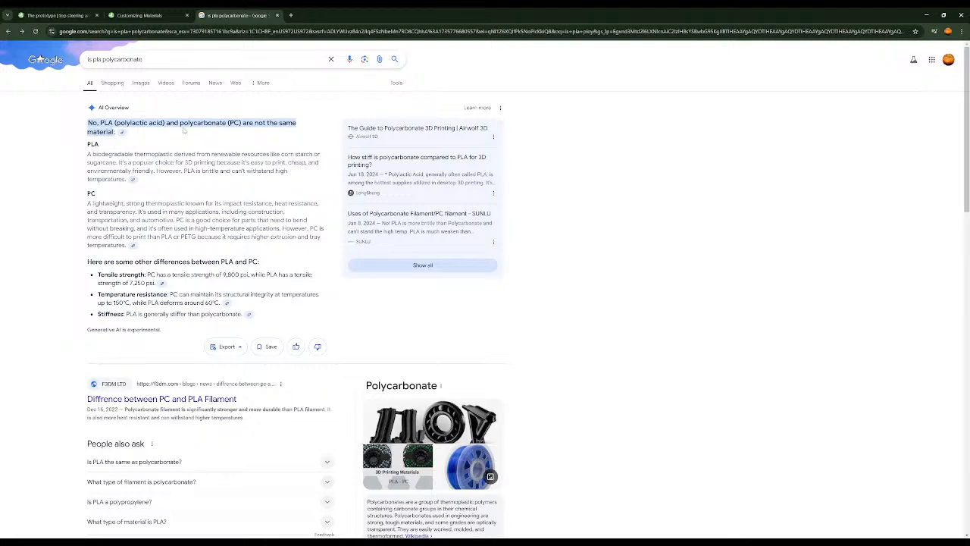
pyautogui.scroll(-4, 199, 139)
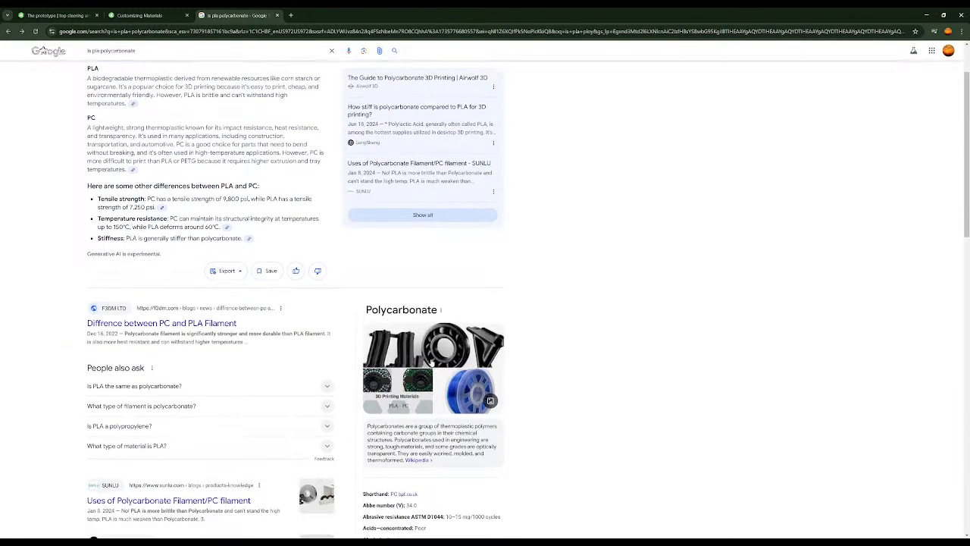
pyautogui.scroll(-1, 413, 381)
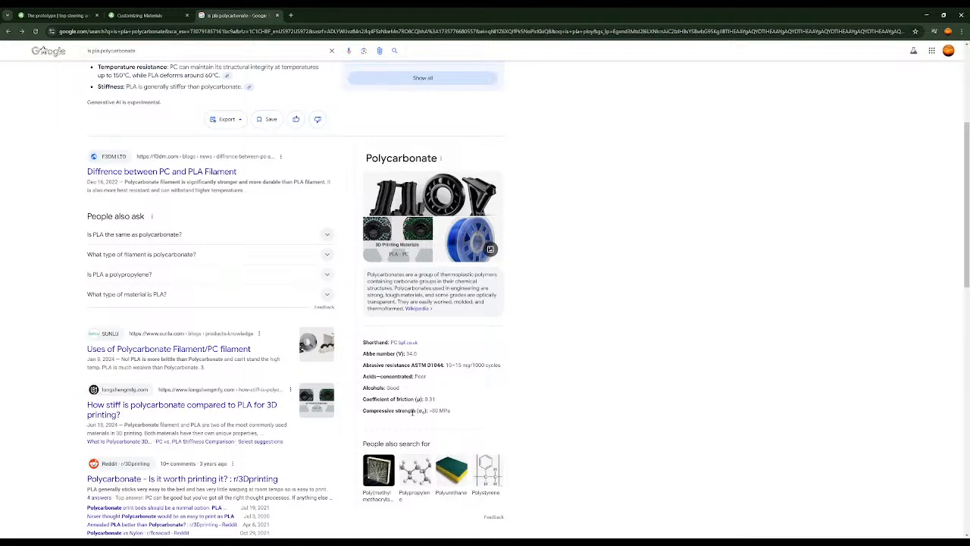
pyautogui.scroll(-1, 414, 411)
pyautogui.scroll(-1, 434, 380)
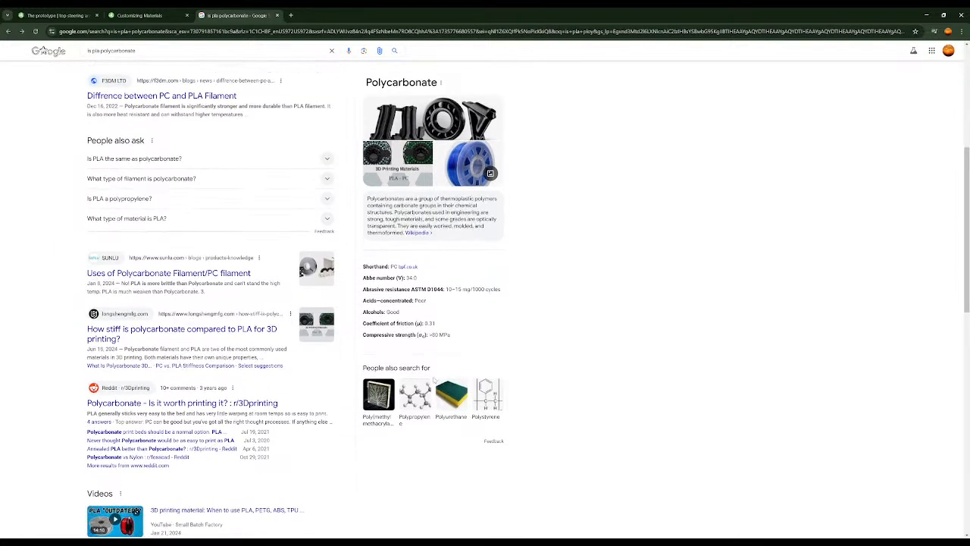
pyautogui.scroll(-1, 434, 381)
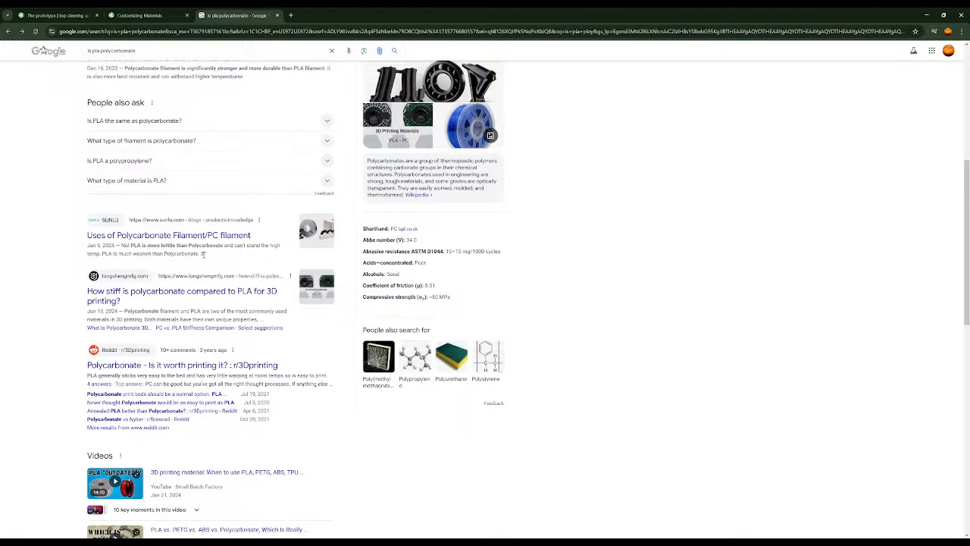
pyautogui.scroll(-6, 221, 261)
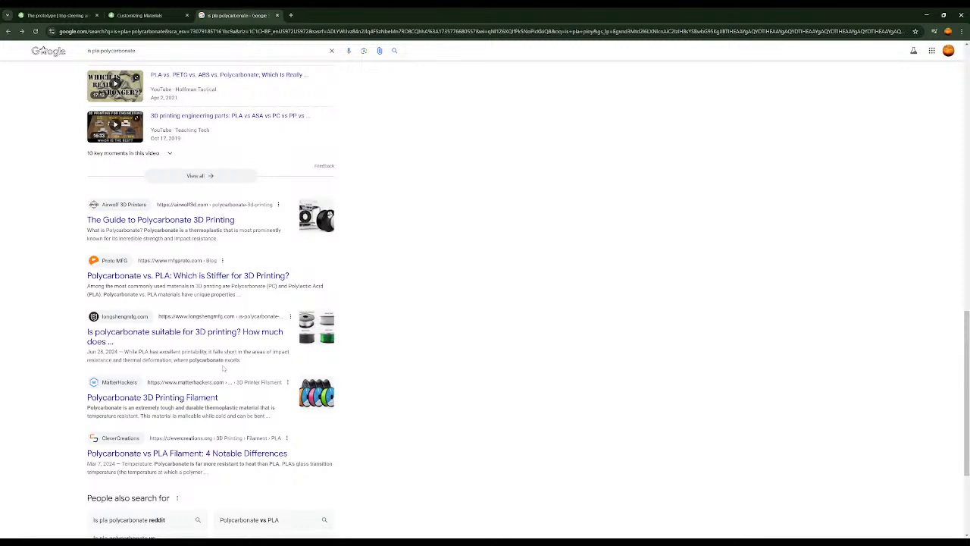
pyautogui.scroll(15, 223, 369)
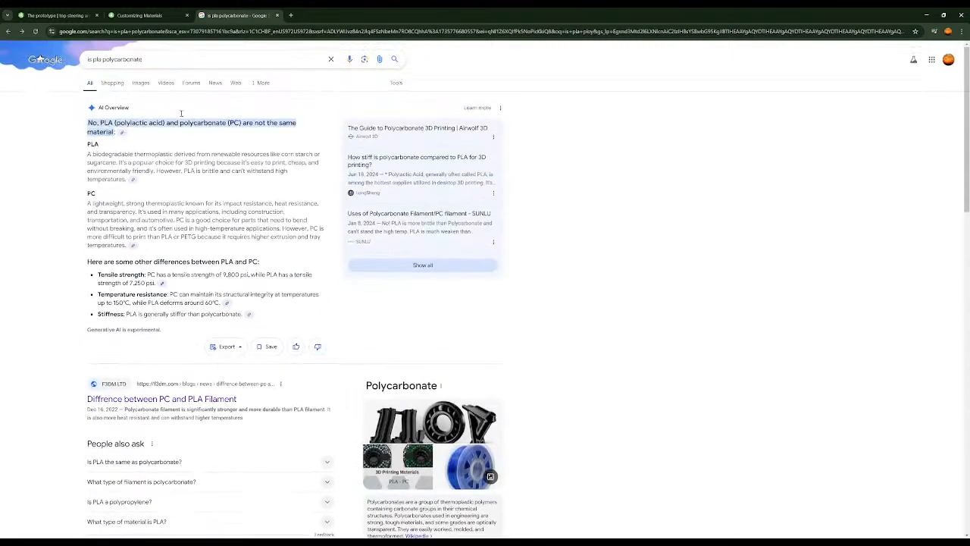
# Change the Google search to "is pla polyethylene" and expand the AI overview
pyautogui.click(152, 58)
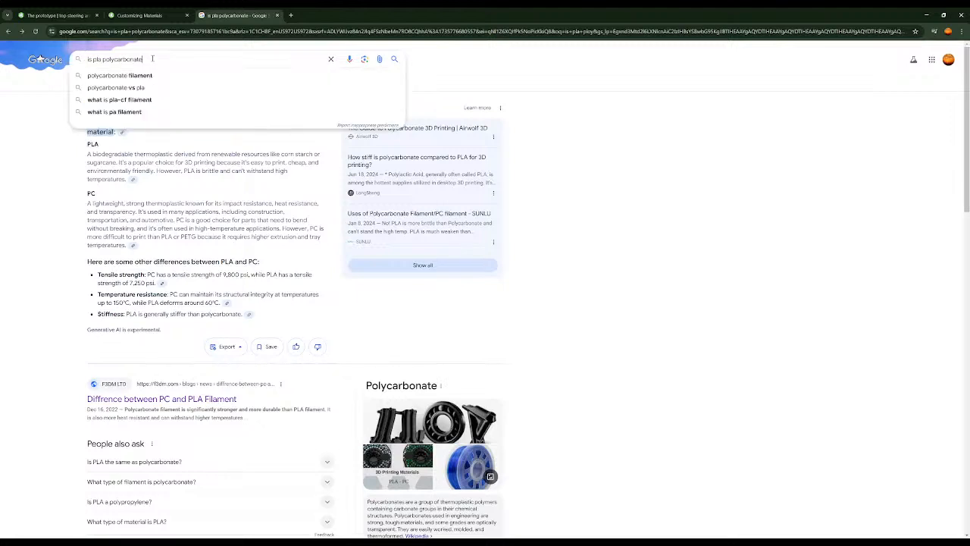
pyautogui.press('BackSpace')
pyautogui.press('BackSpace')
pyautogui.press('BackSpace')
pyautogui.press('BackSpace')
pyautogui.press('BackSpace')
pyautogui.press('BackSpace')
pyautogui.press('BackSpace')
pyautogui.press('BackSpace')
pyautogui.press('BackSpace')
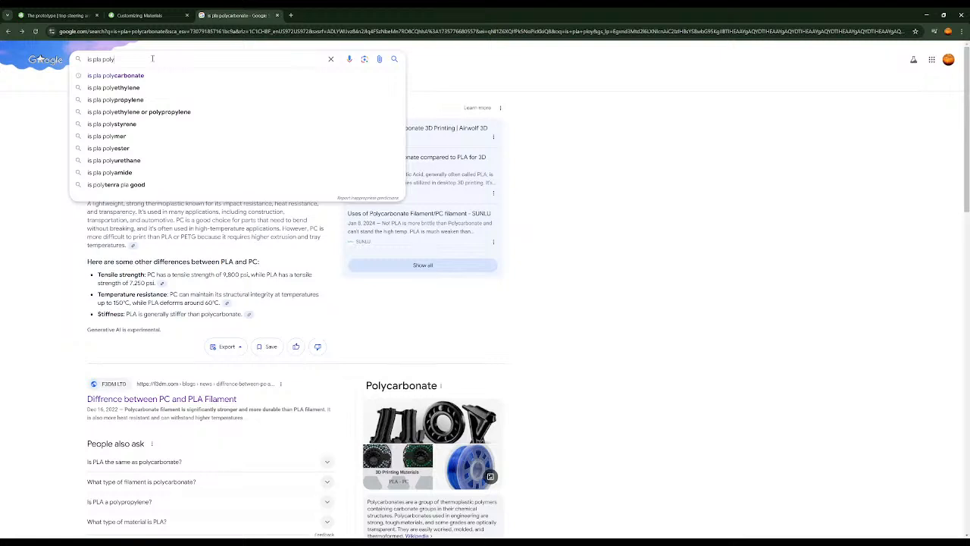
pyautogui.click(125, 87)
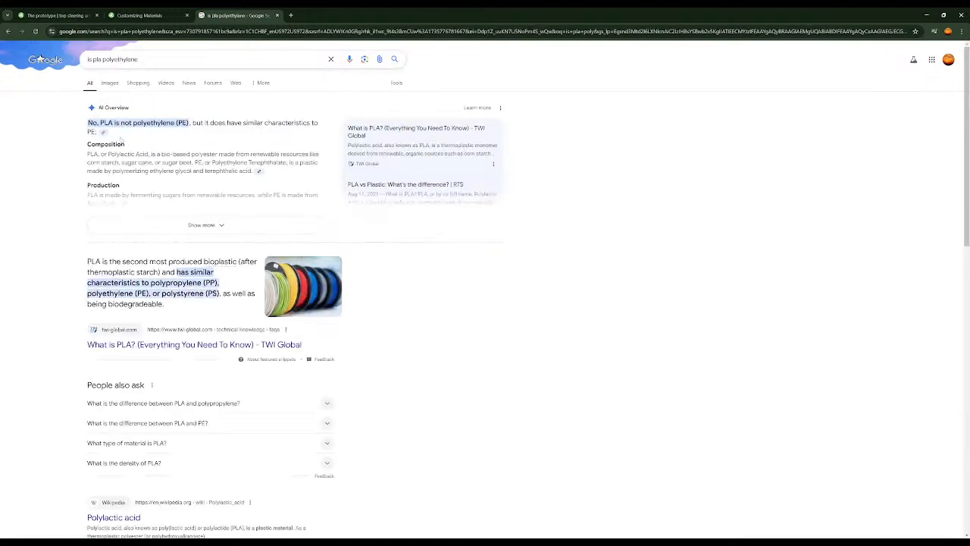
pyautogui.click(218, 228)
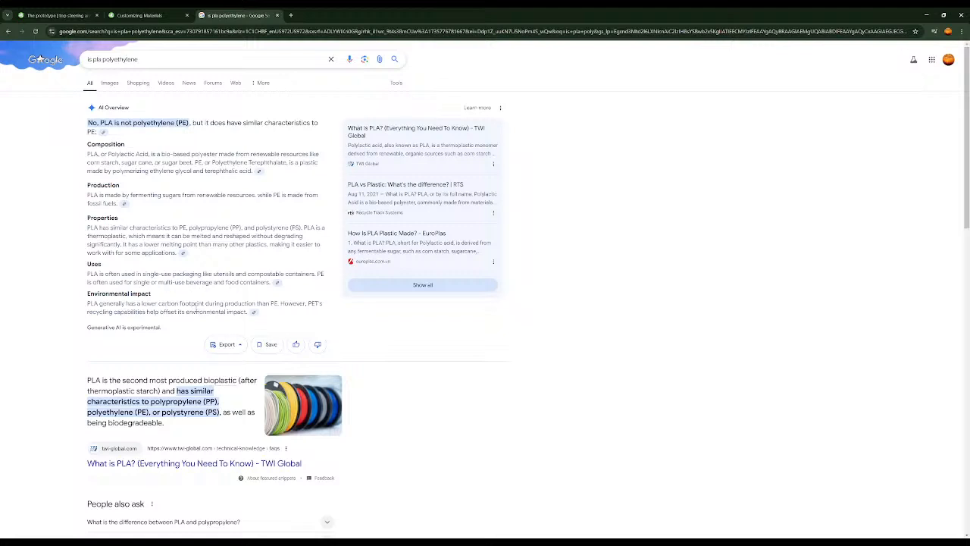
# Read the featured TWI Global snippet on plastics similar to PLA and look over the related questions and results
pyautogui.scroll(-2, 175, 312)
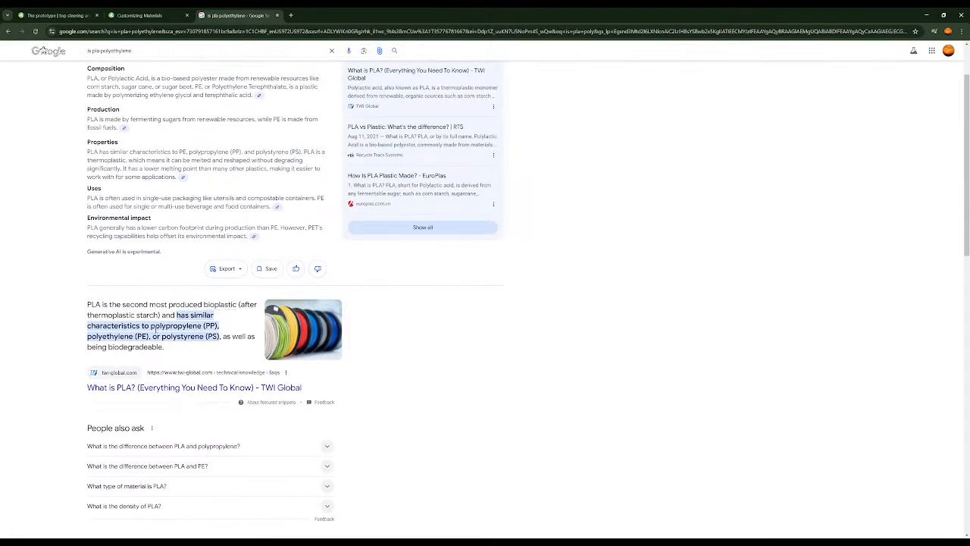
pyautogui.scroll(-1, 157, 335)
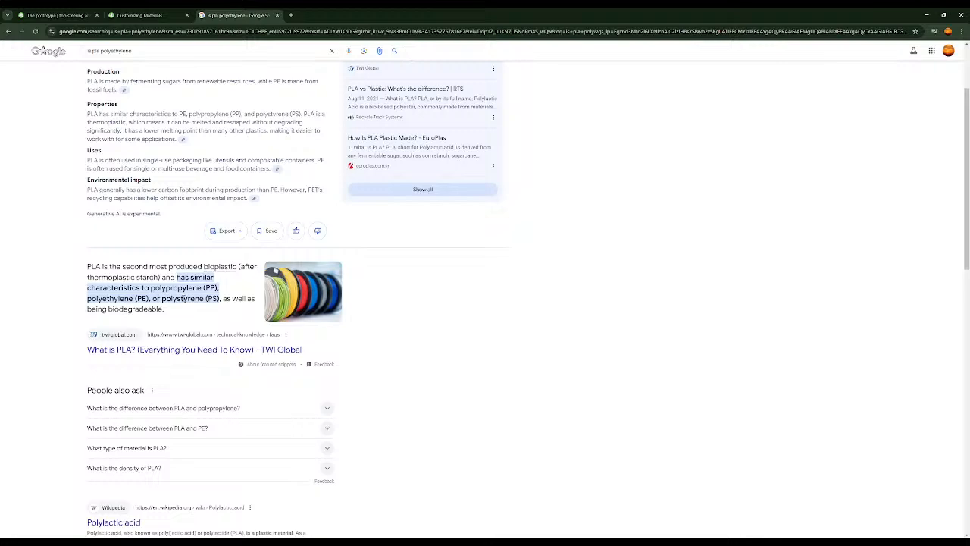
pyautogui.scroll(-1, 167, 286)
pyautogui.scroll(-1, 166, 299)
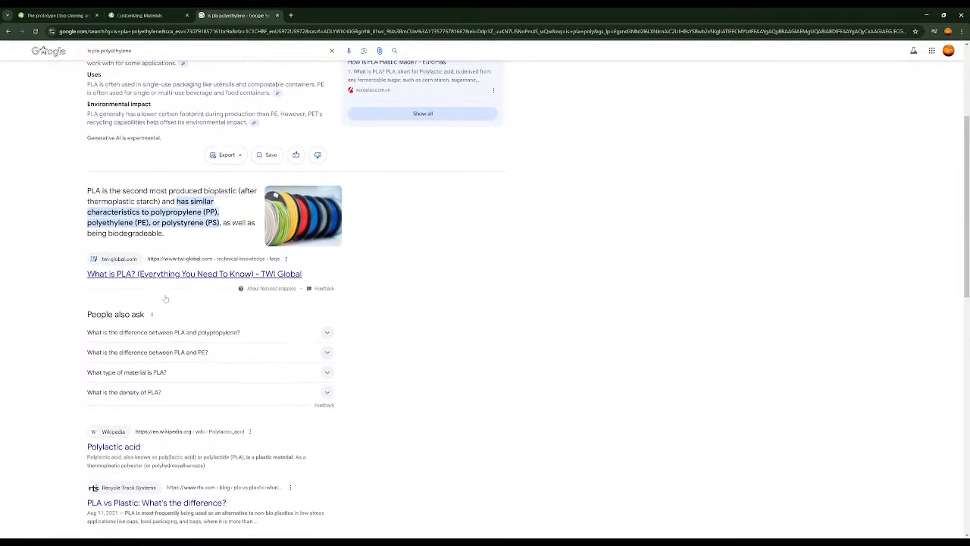
pyautogui.scroll(-1, 165, 299)
pyautogui.scroll(2, 165, 300)
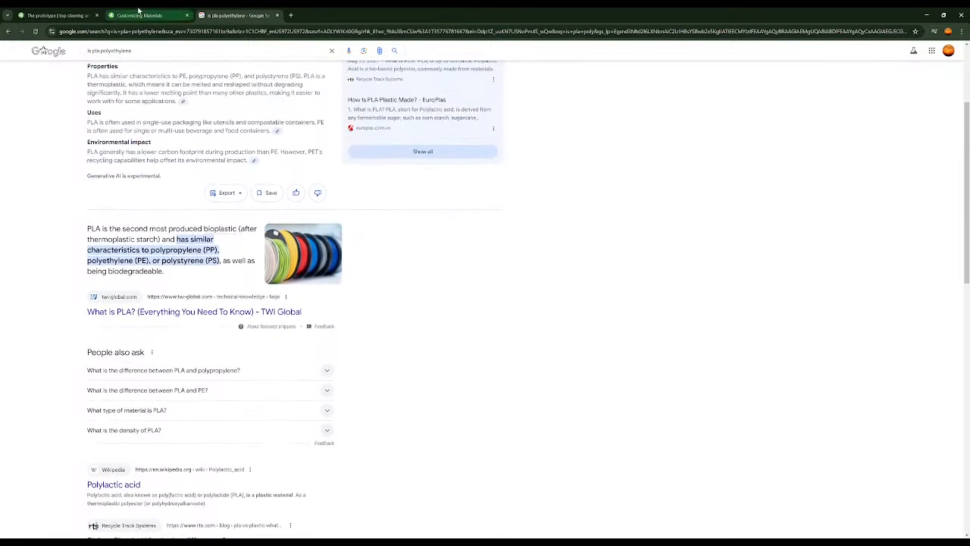
# Switch back to Onshape, reopen the material list in place of Polyurethane and search the library for "pol"
pyautogui.click(139, 10)
pyautogui.click(57, 16)
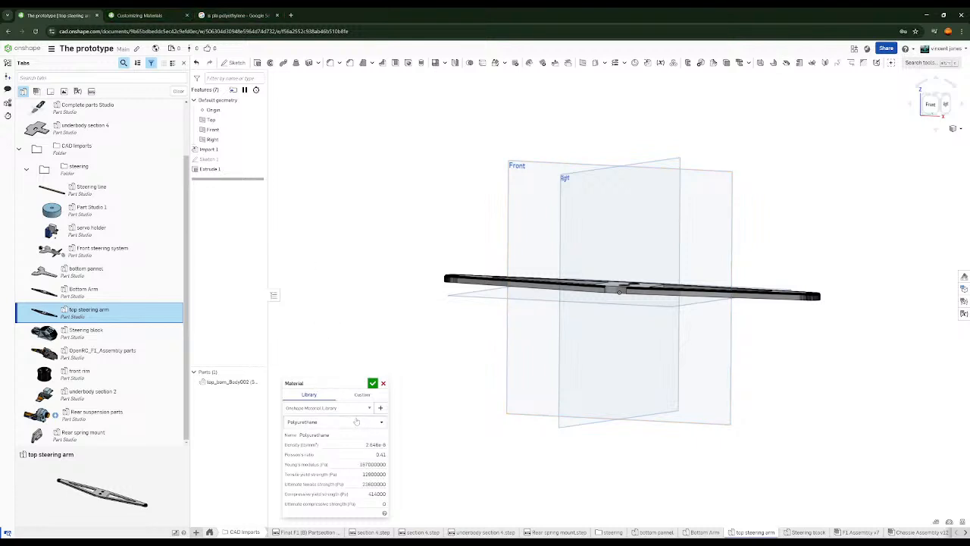
pyautogui.click(315, 422)
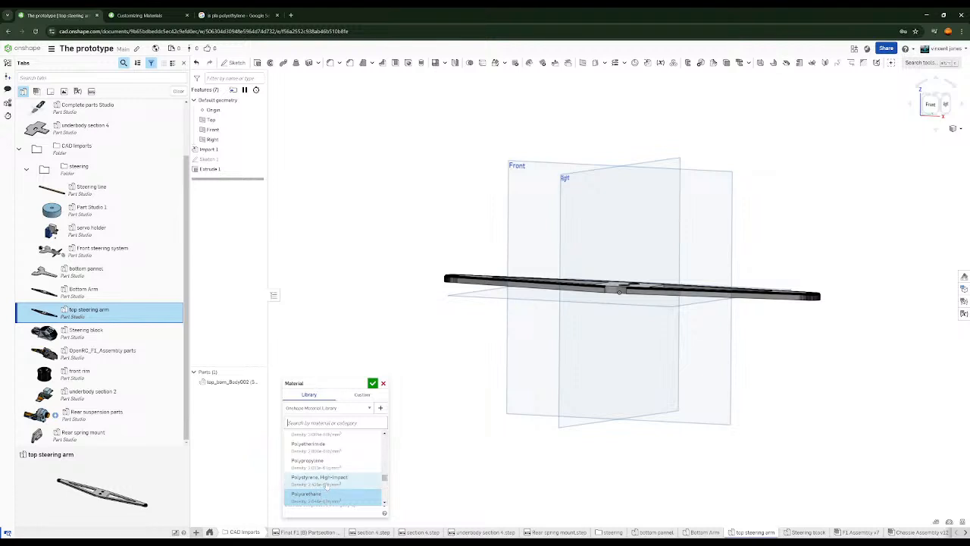
pyautogui.scroll(-3, 326, 493)
pyautogui.scroll(-3, 326, 485)
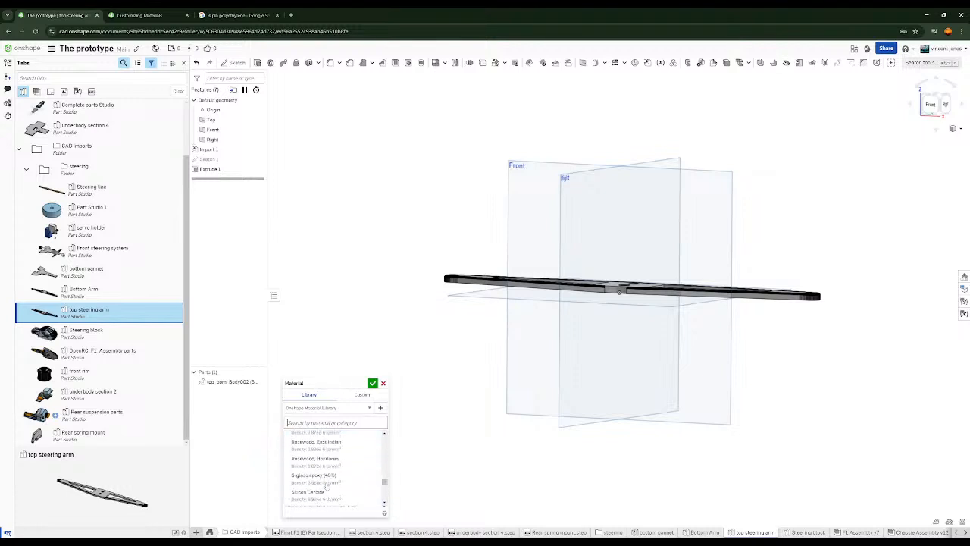
pyautogui.write('pol')
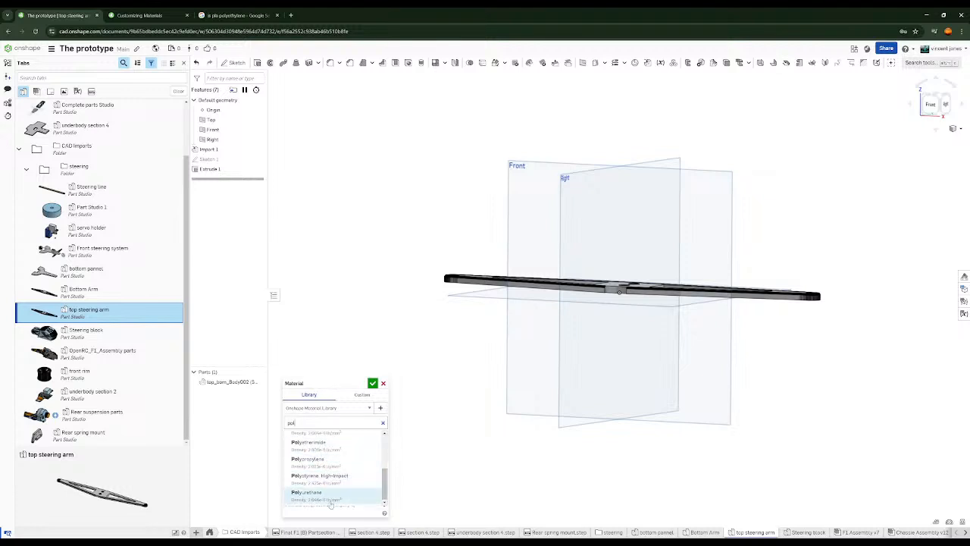
# Compare the polymers listed for "pol" in the material library, and switch back to the Google results to recheck which plastics resemble PLA
pyautogui.scroll(3, 334, 489)
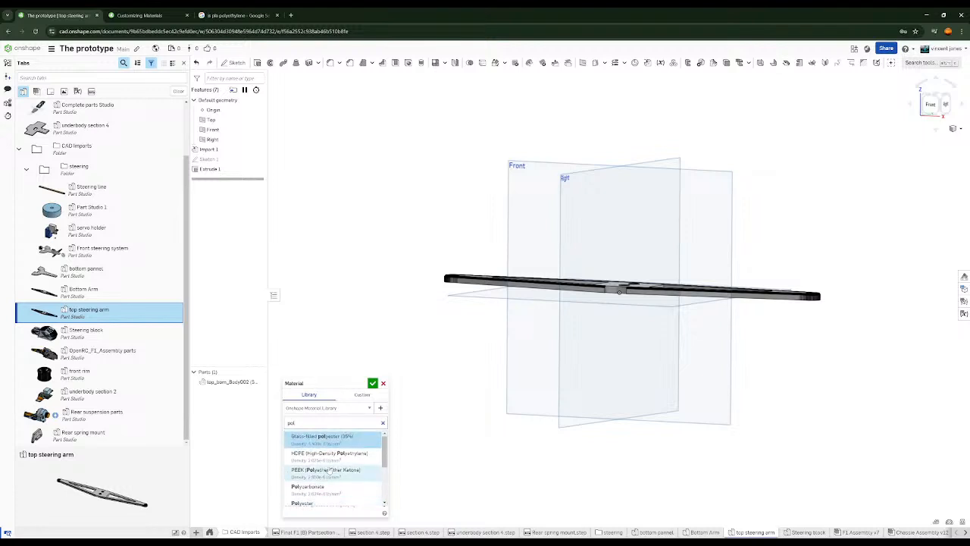
pyautogui.scroll(-3, 329, 472)
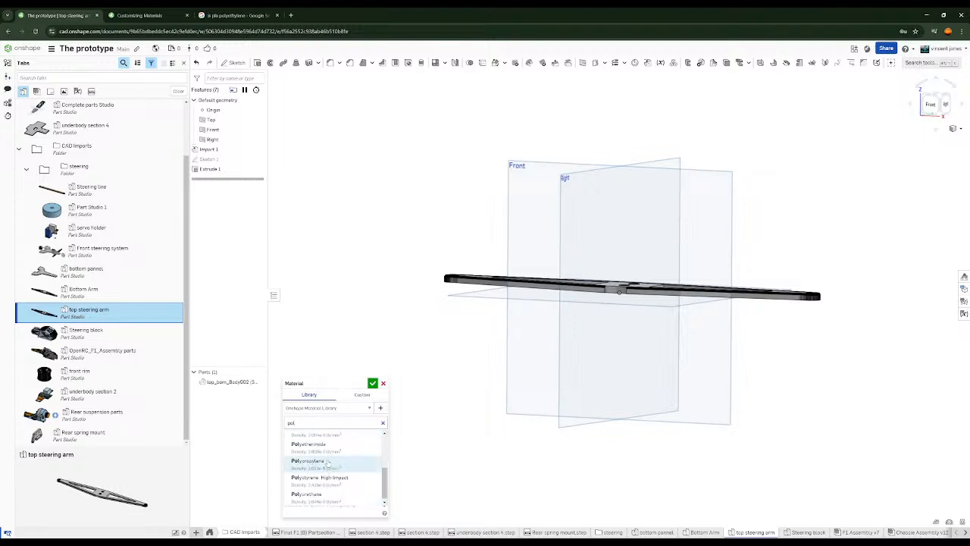
pyautogui.scroll(1, 328, 464)
pyautogui.scroll(-1, 328, 466)
pyautogui.click(218, 12)
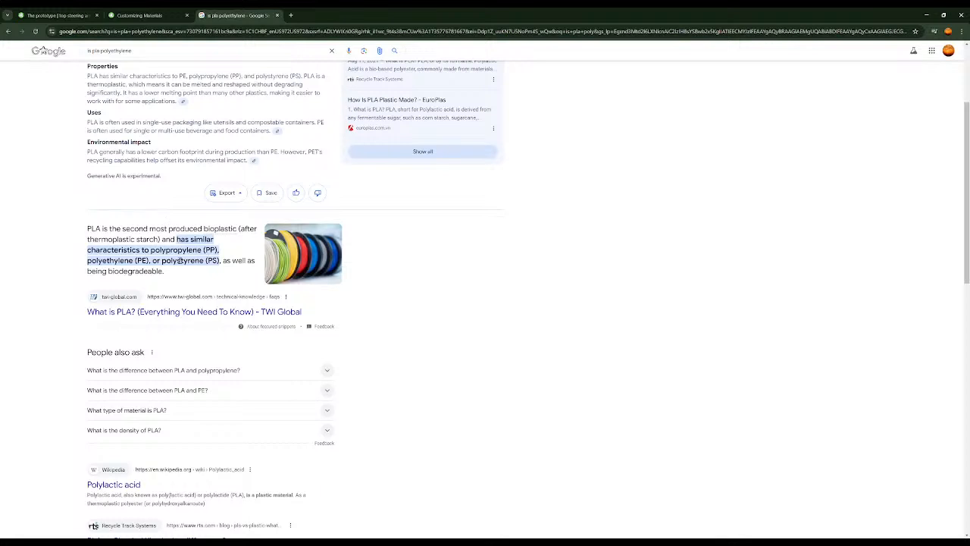
# Switch back to Onshape and assign Polypropylene from the Onshape material library to the top steering arm
pyautogui.click(57, 15)
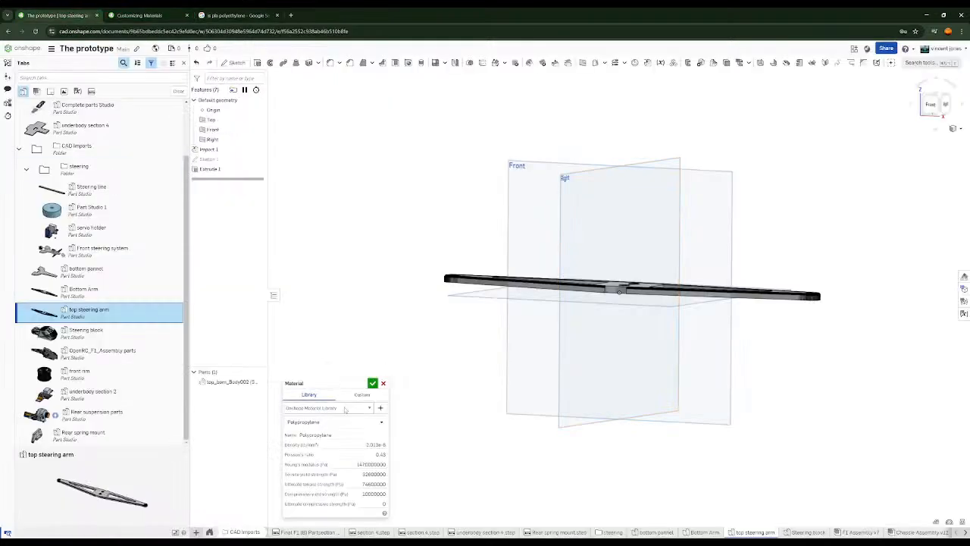
pyautogui.click(374, 384)
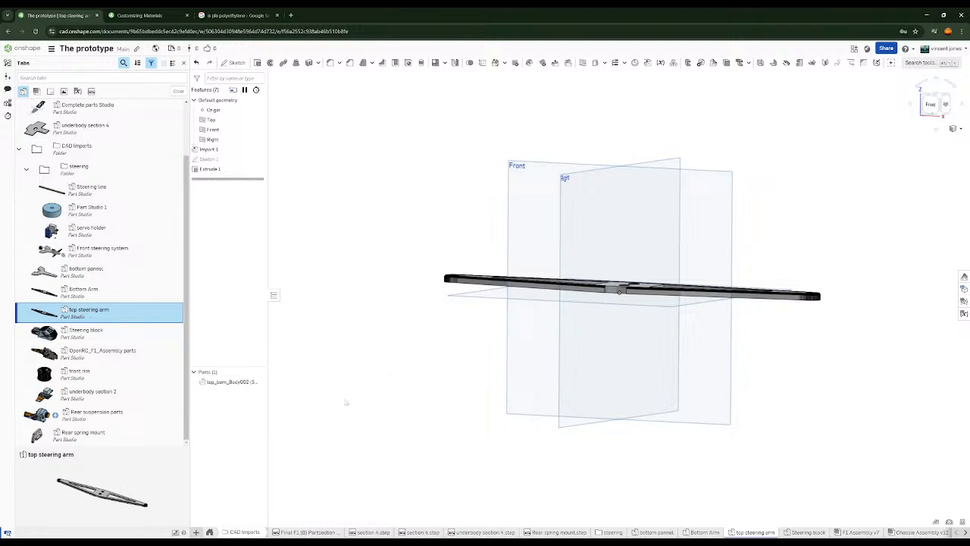
# Look through the top steering arm part's properties down to the mass entry, and close them without changing anything
pyautogui.rightClick(233, 383)
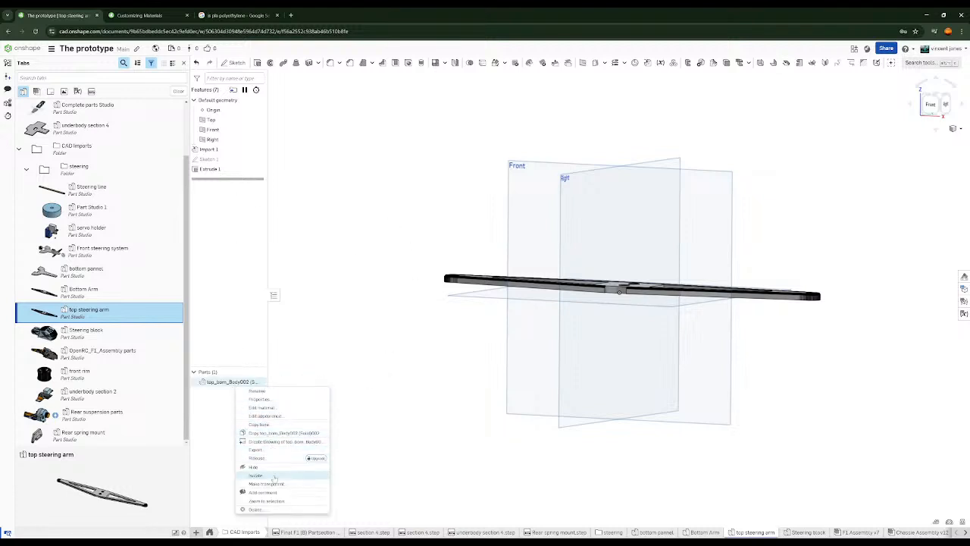
pyautogui.click(259, 399)
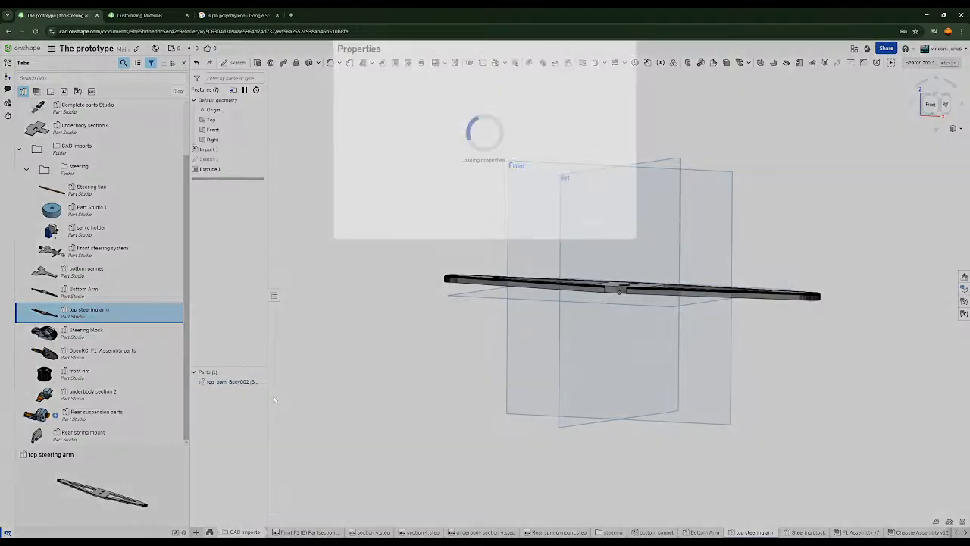
pyautogui.scroll(-4, 383, 182)
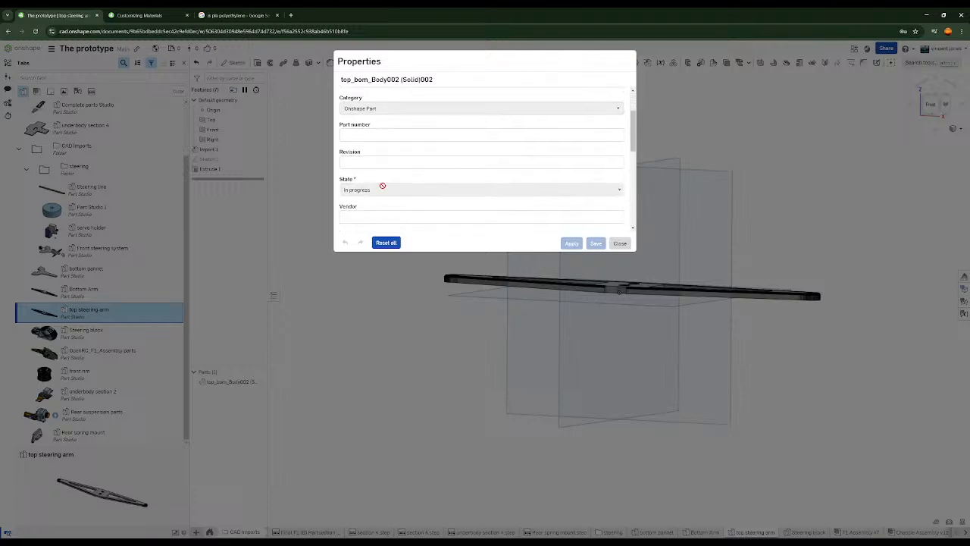
pyautogui.scroll(-5, 374, 148)
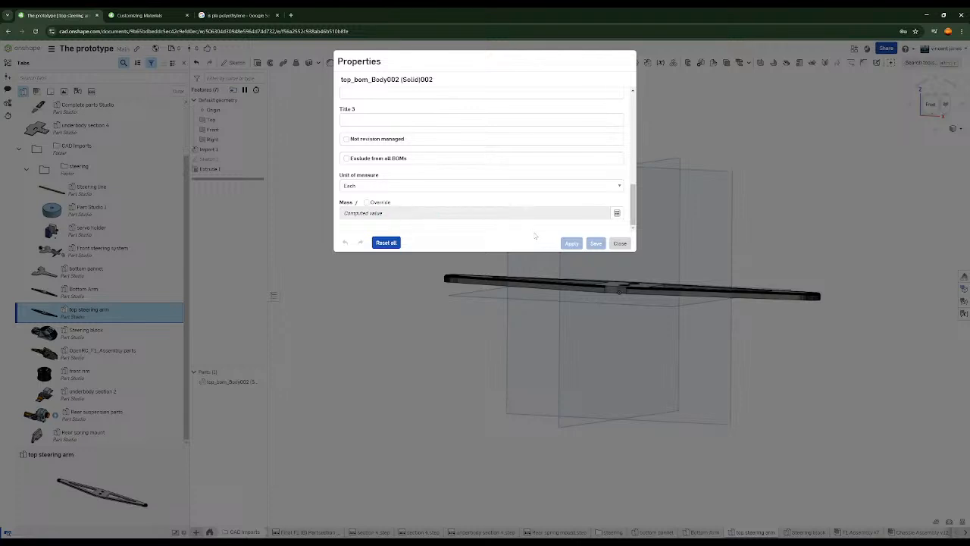
pyautogui.click(620, 242)
pyautogui.rightClick(228, 382)
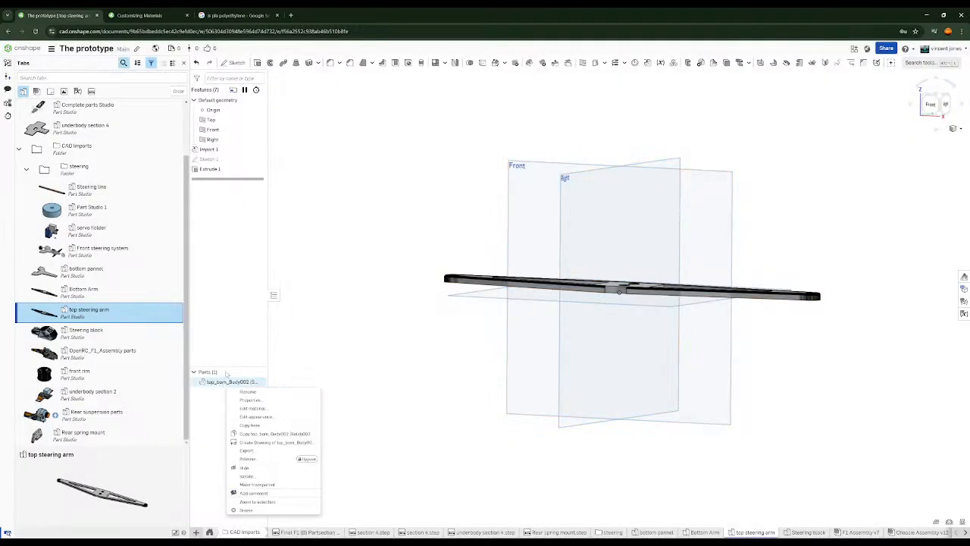
pyautogui.click(408, 269)
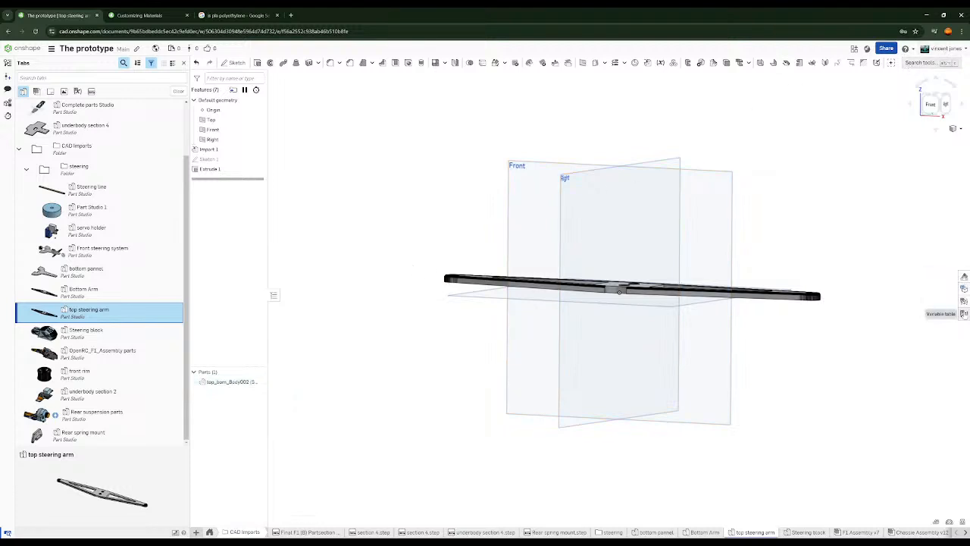
# Go from the Customizing Materials help page to the help home, open the Onshape Learning Center and close the help page
pyautogui.click(139, 16)
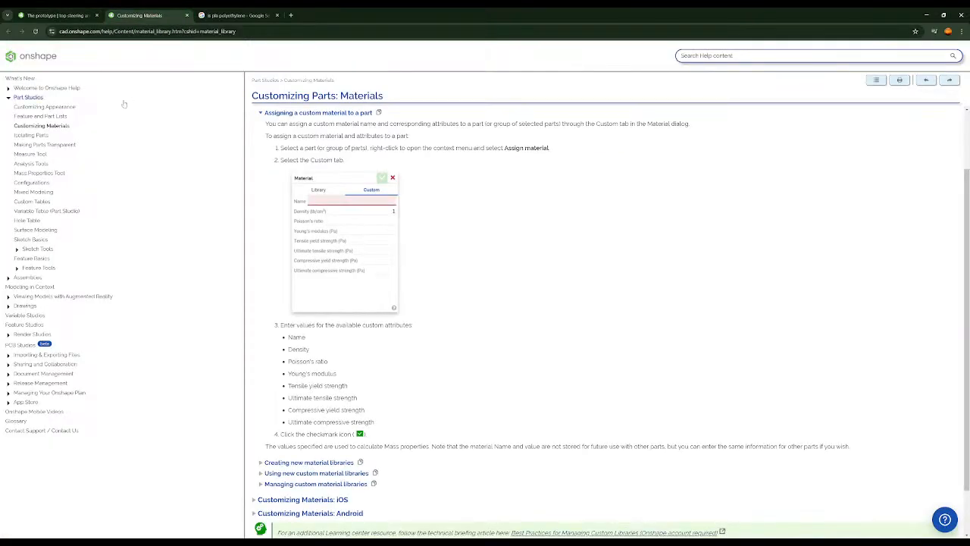
pyautogui.click(33, 58)
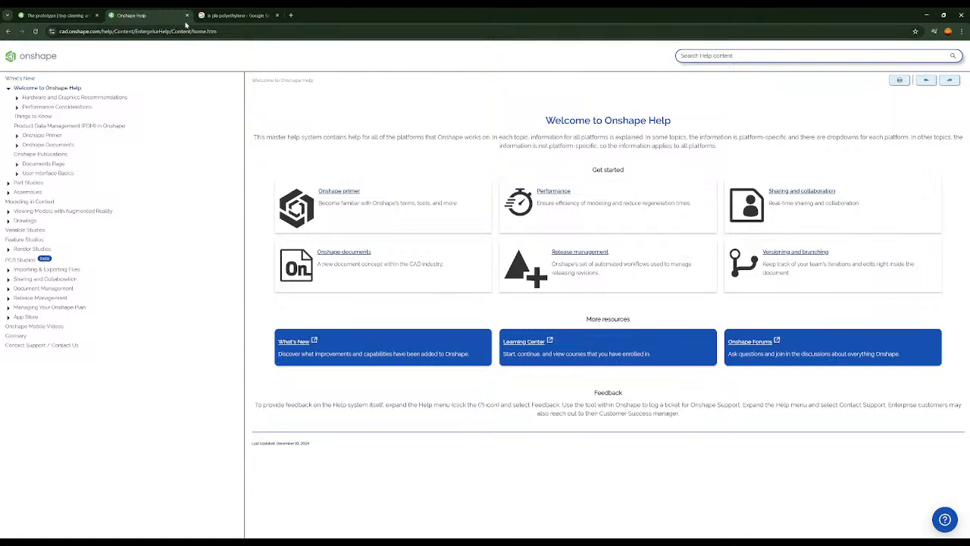
pyautogui.click(534, 342)
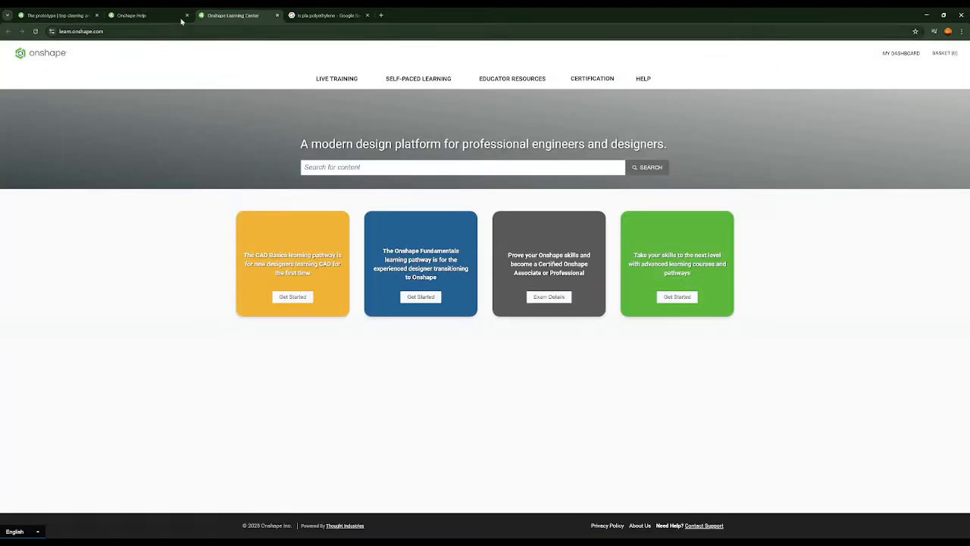
pyautogui.click(181, 21)
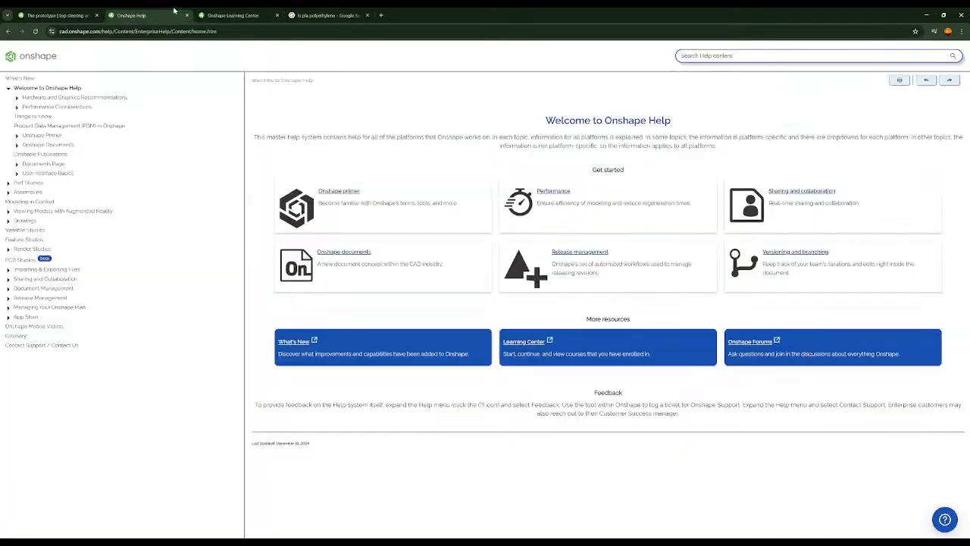
pyautogui.click(186, 15)
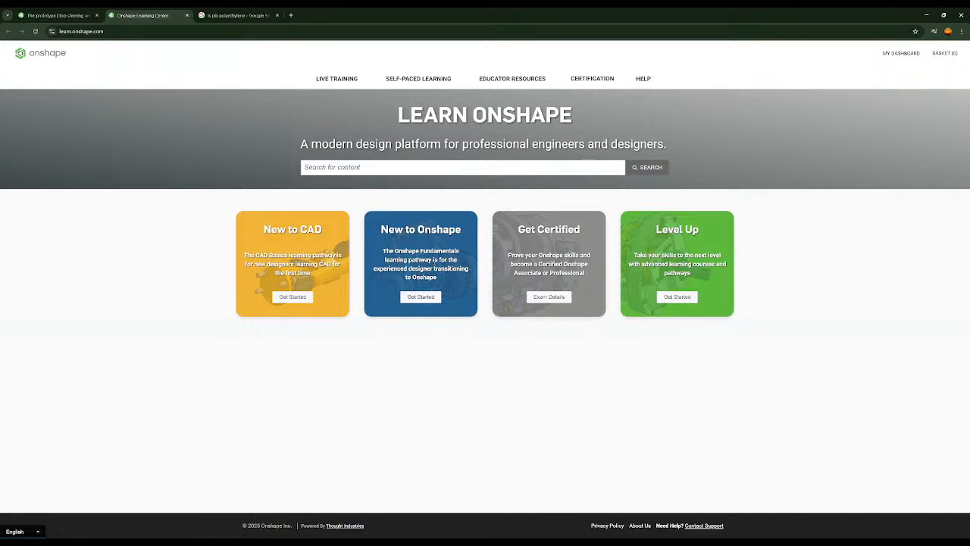
# Open the Onshape Fundamentals learning pathway for users new to Onshape and look through its courses and completion criteria
pyautogui.click(410, 296)
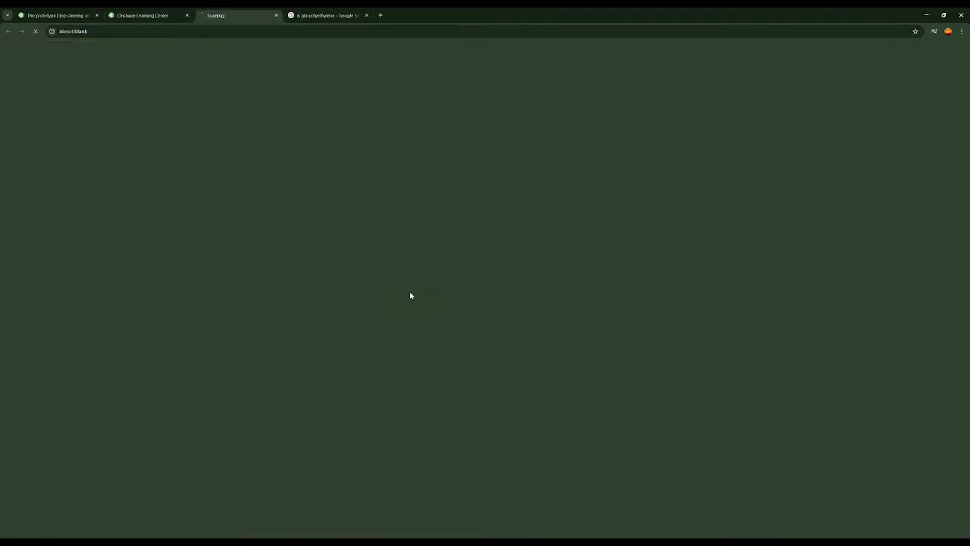
pyautogui.scroll(-5, 353, 354)
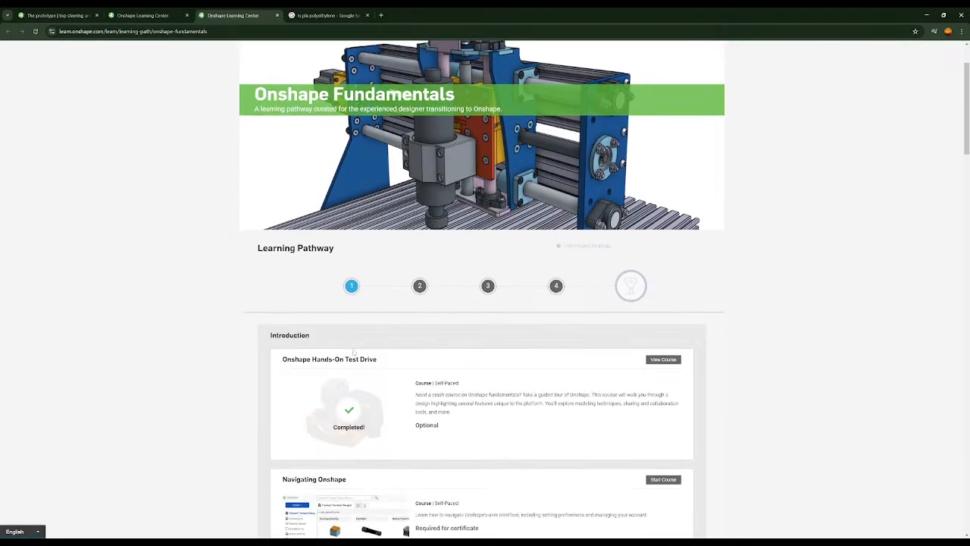
pyautogui.scroll(-9, 353, 354)
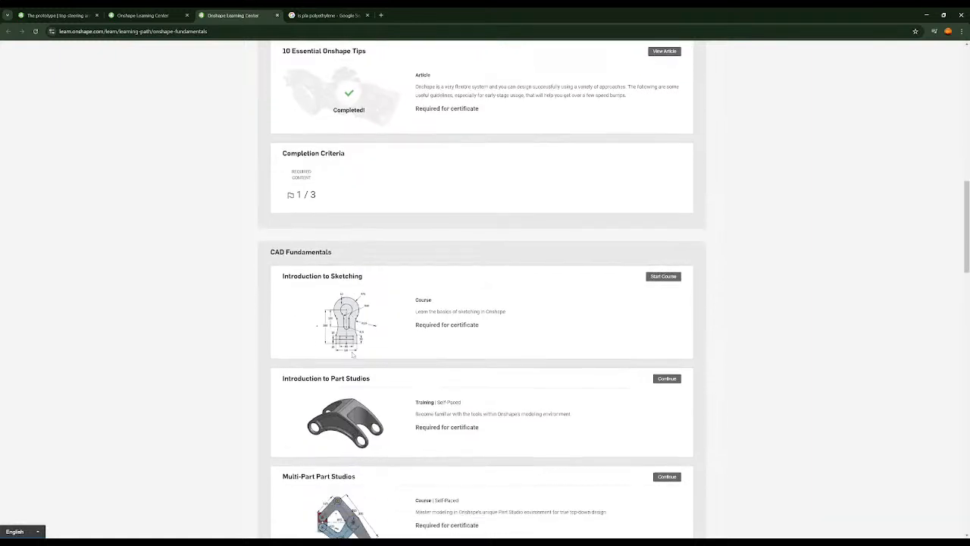
pyautogui.scroll(-5, 352, 354)
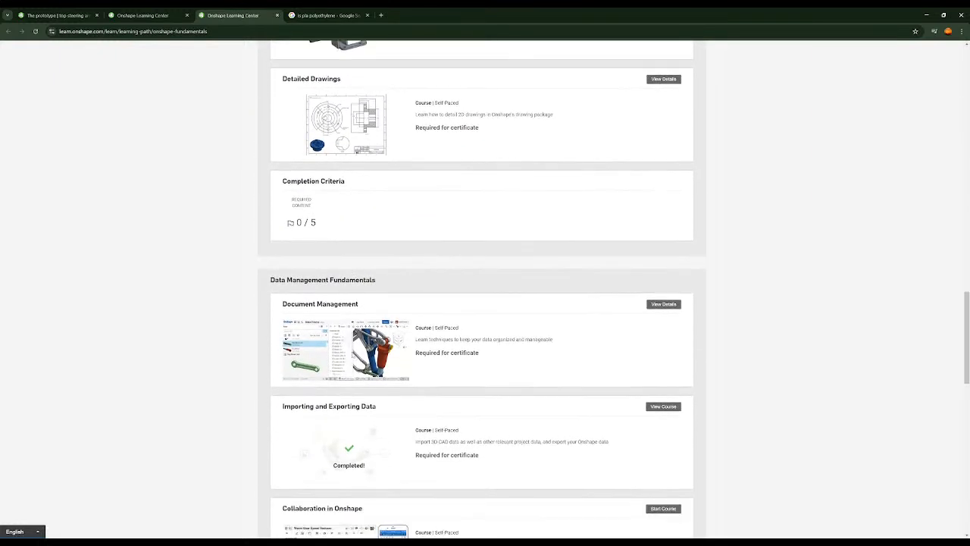
pyautogui.scroll(-4, 299, 279)
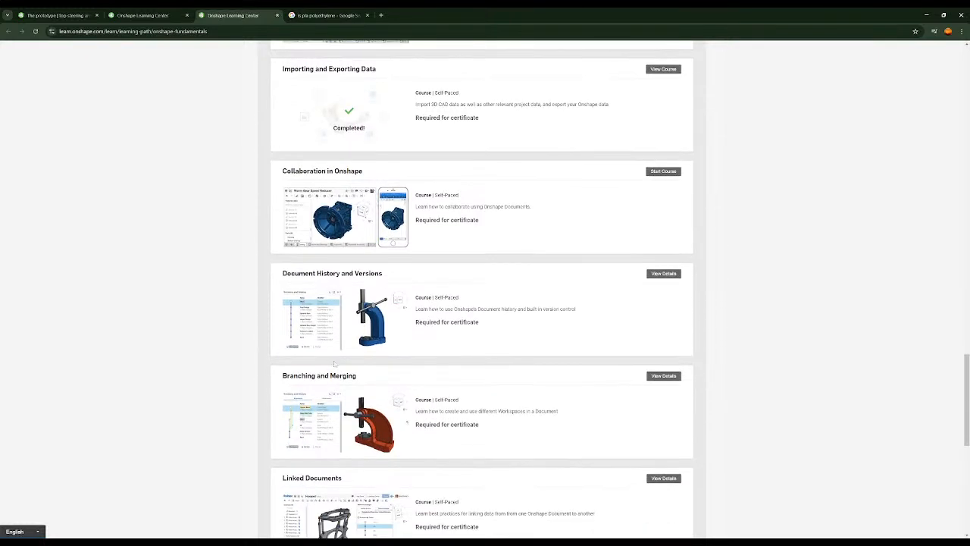
pyautogui.scroll(-3, 335, 364)
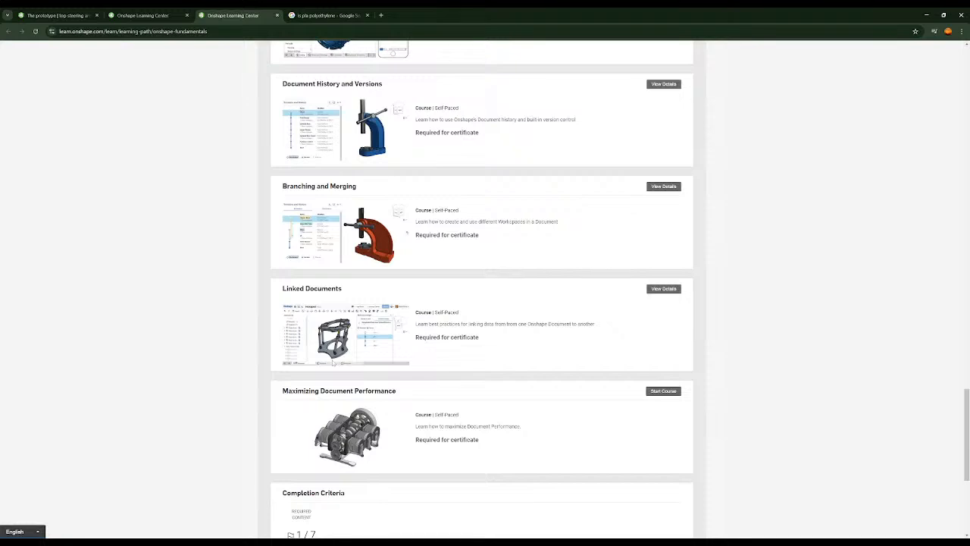
pyautogui.scroll(-3, 332, 363)
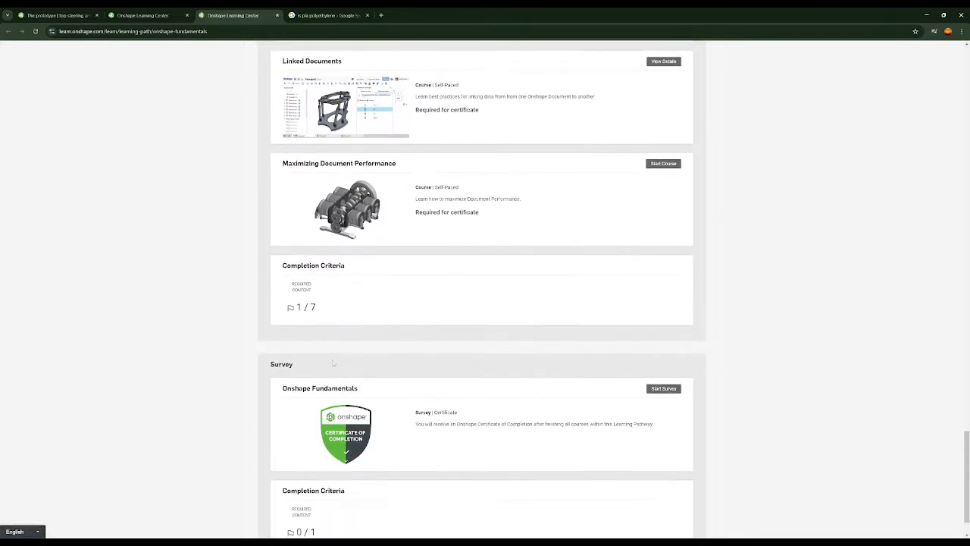
pyautogui.scroll(20, 333, 363)
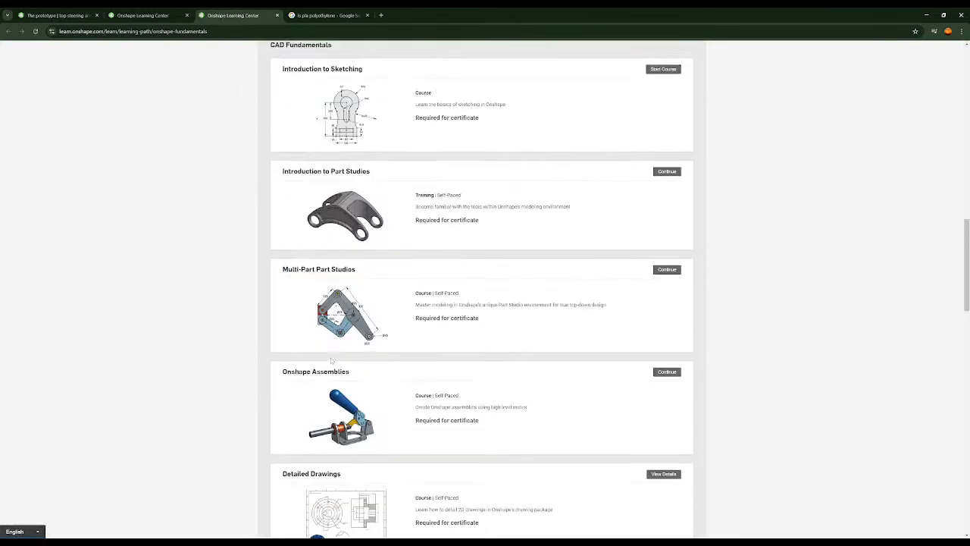
pyautogui.scroll(15, 331, 360)
# Open the training dashboard, expand the Topic filter under Browse and read through the available course topics
pyautogui.click(271, 80)
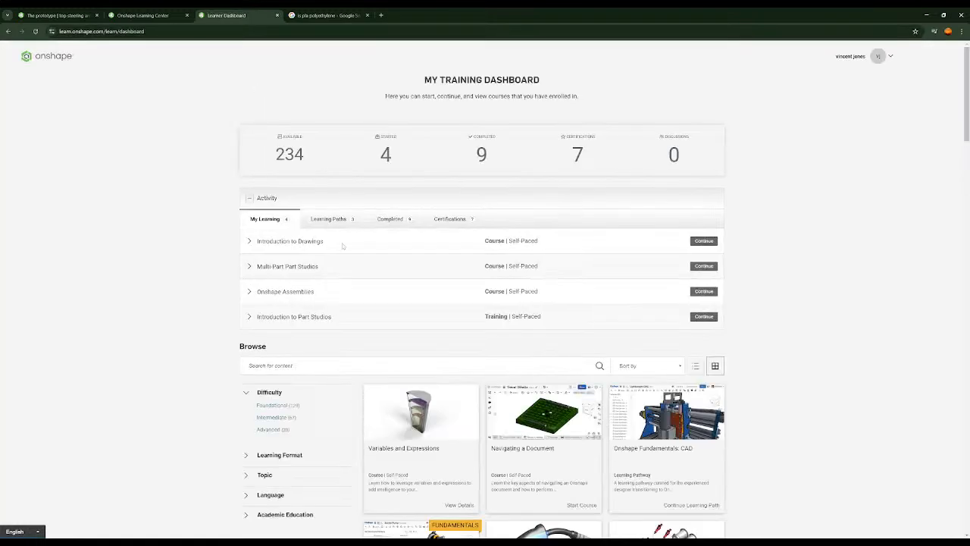
pyautogui.scroll(-3, 453, 353)
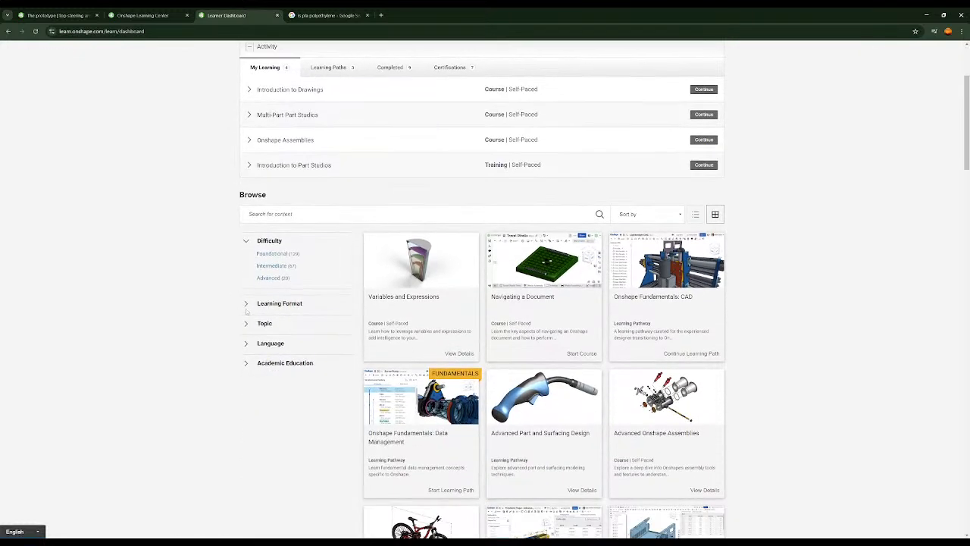
pyautogui.click(247, 305)
pyautogui.click(246, 306)
pyautogui.scroll(-1, 247, 306)
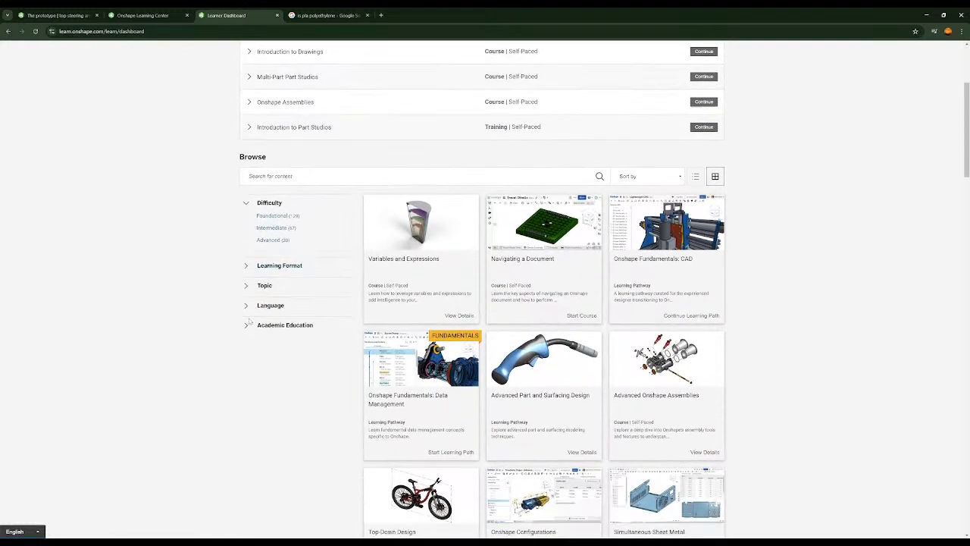
pyautogui.click(246, 287)
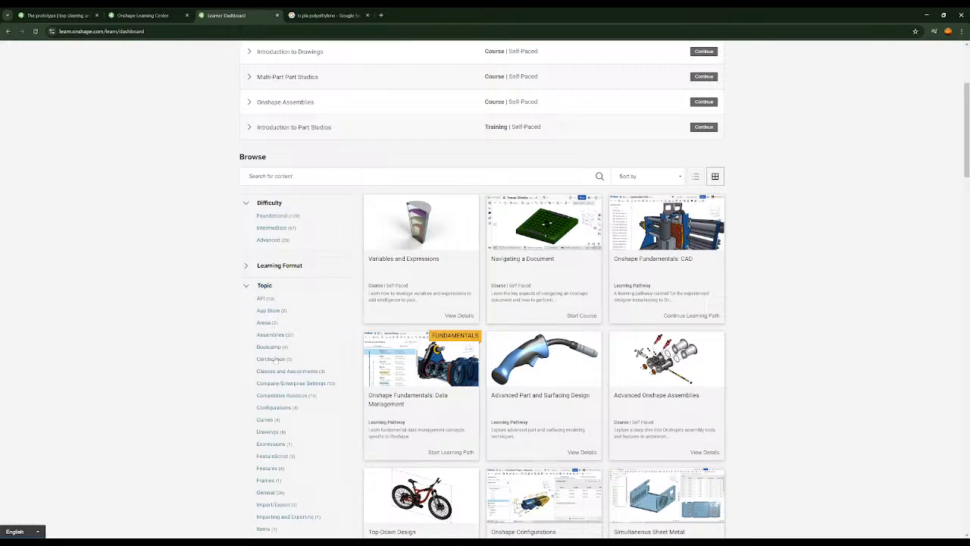
pyautogui.scroll(-2, 278, 409)
pyautogui.scroll(-3, 278, 410)
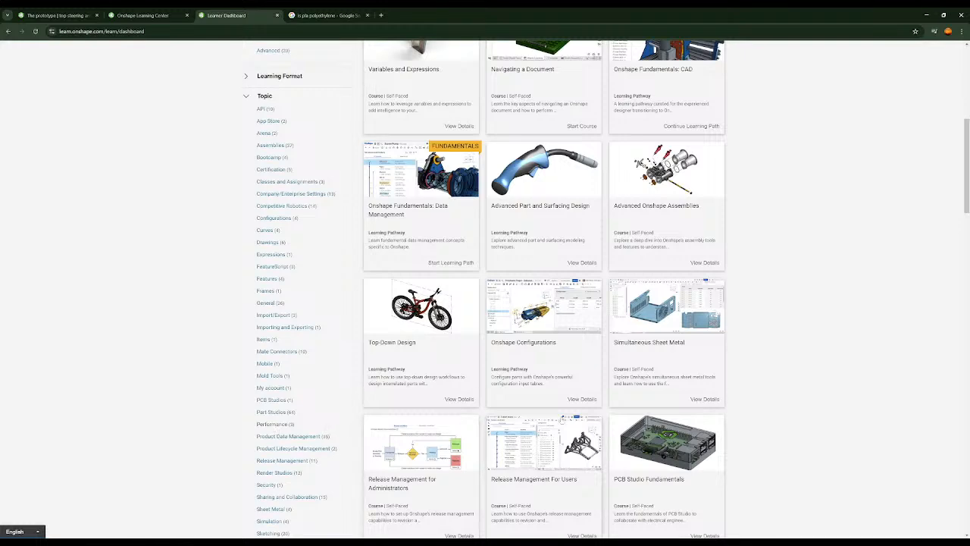
pyautogui.scroll(-2, 480, 401)
pyautogui.scroll(-1, 481, 402)
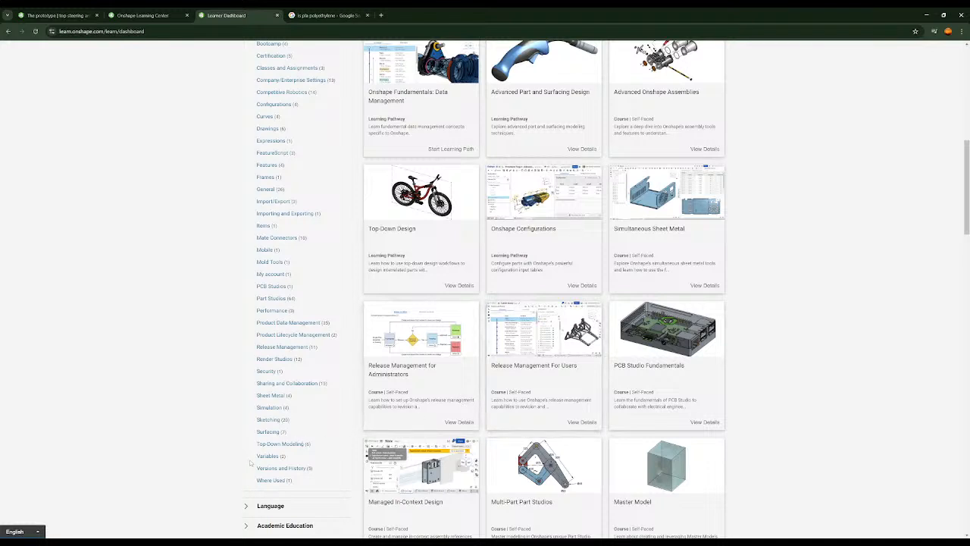
# Look through the dashboard's course catalogue down to the end of the first page, including the Introduction to Onshape Simulation course
pyautogui.scroll(-3, 545, 357)
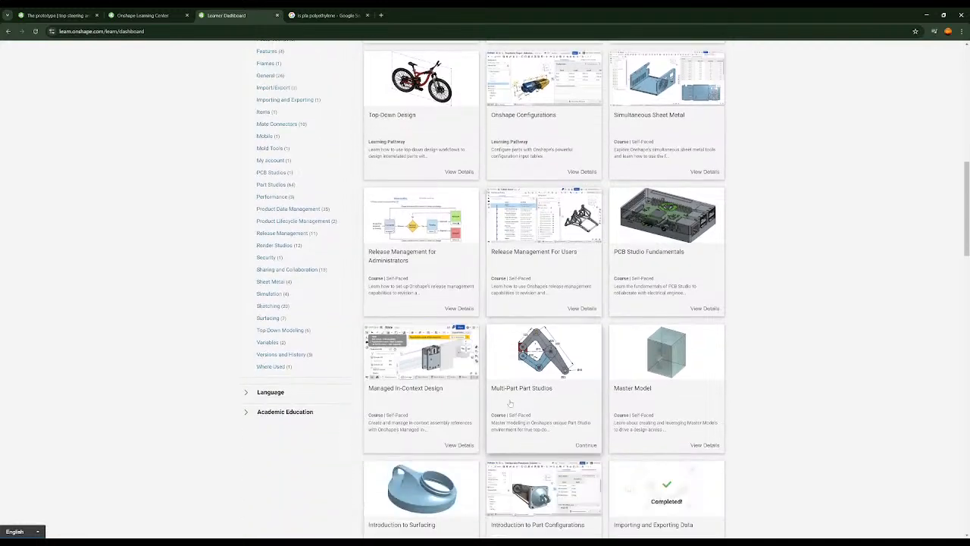
pyautogui.scroll(-3, 558, 417)
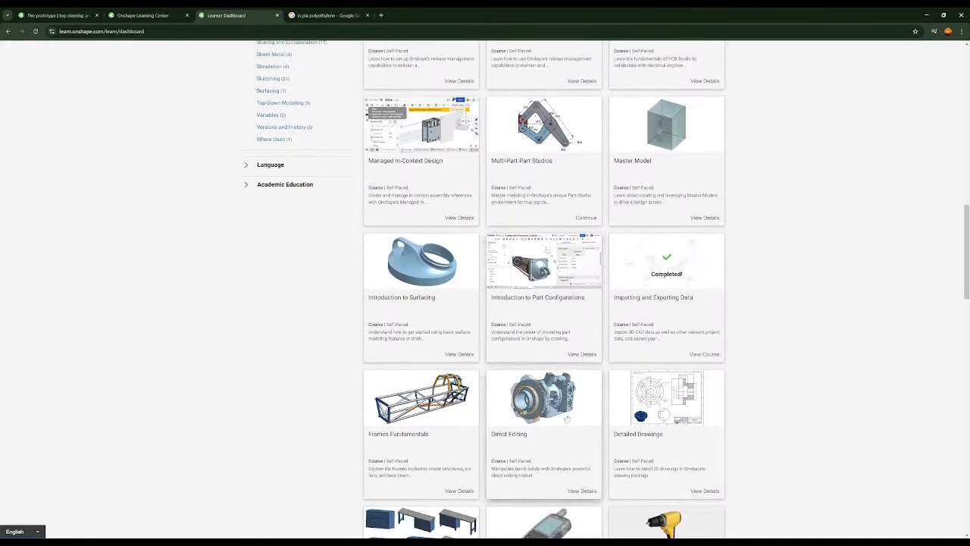
pyautogui.scroll(-1, 565, 417)
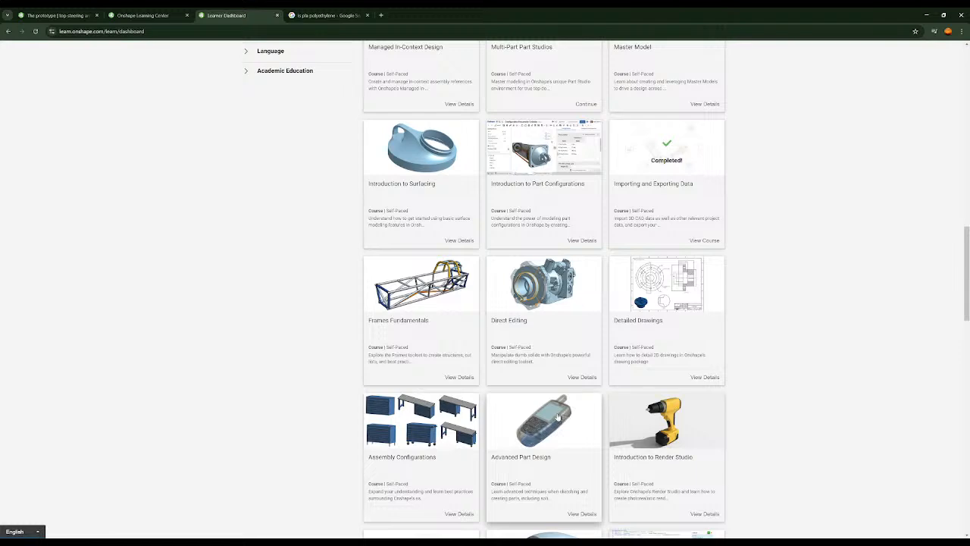
pyautogui.scroll(-1, 558, 416)
pyautogui.scroll(-3, 556, 416)
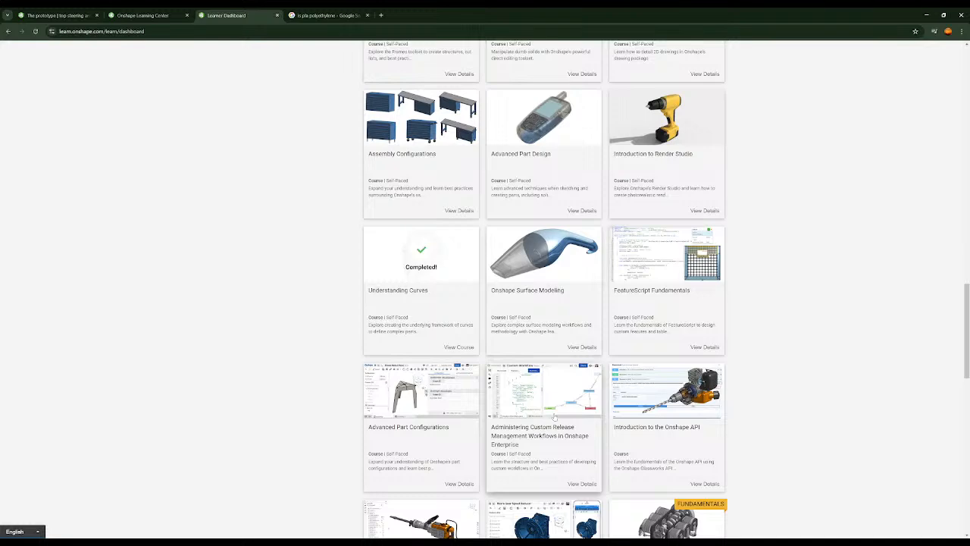
pyautogui.scroll(-2, 554, 417)
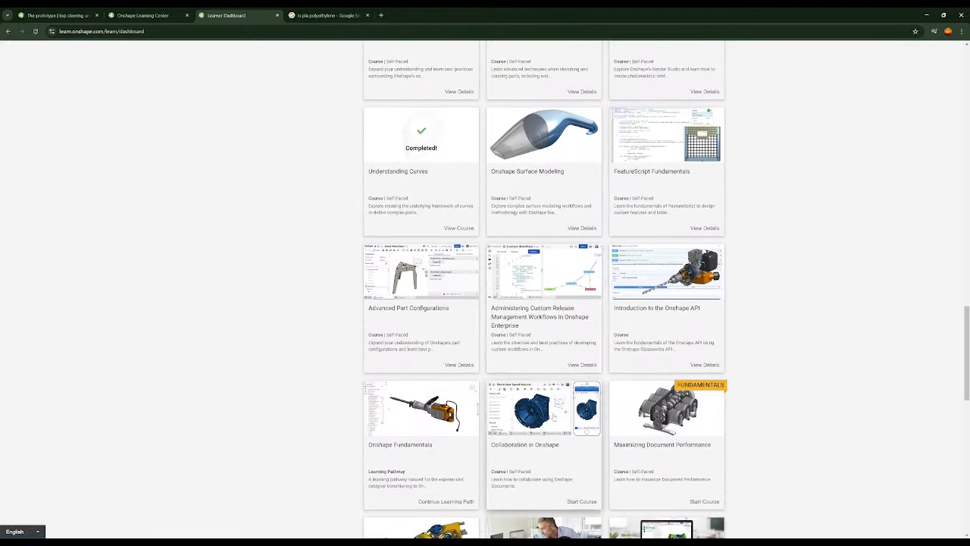
pyautogui.scroll(-4, 554, 416)
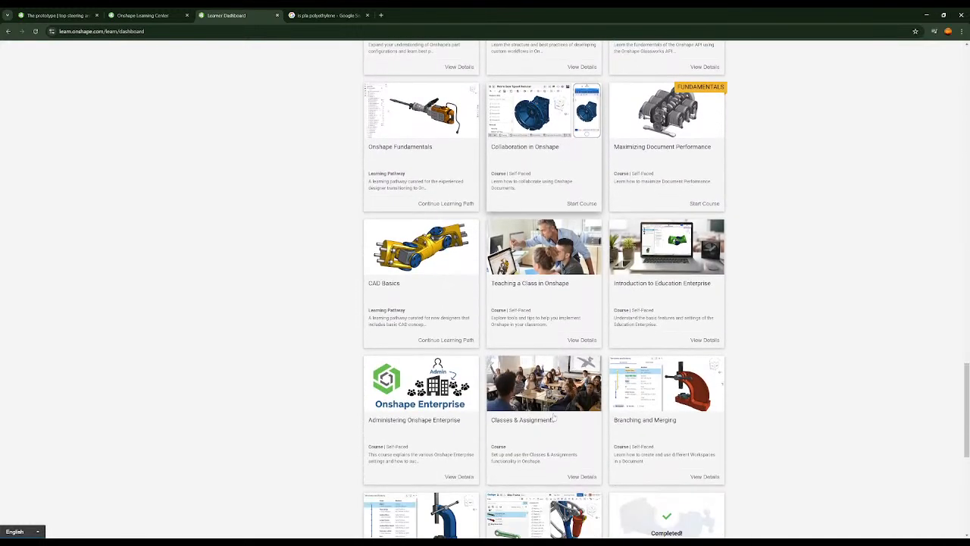
pyautogui.scroll(-4, 554, 416)
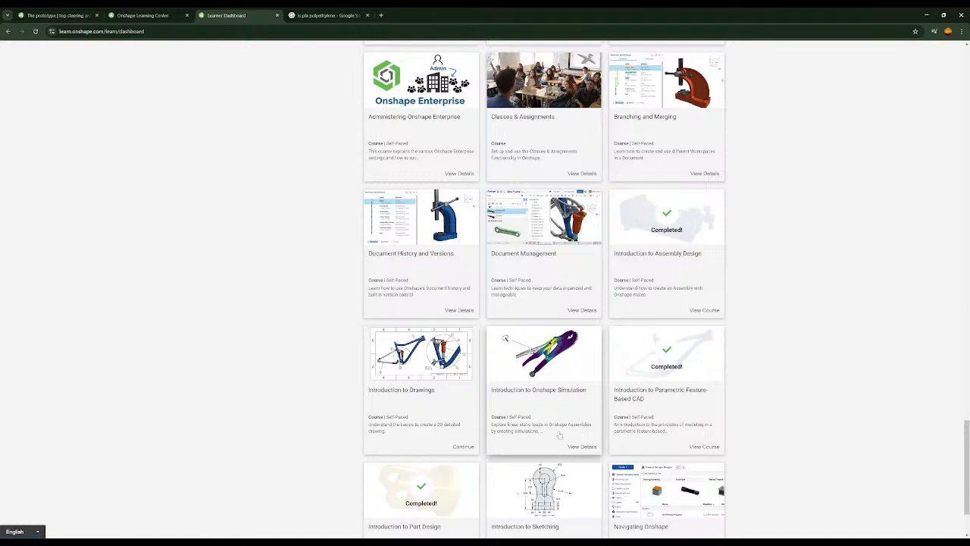
pyautogui.scroll(-2, 559, 436)
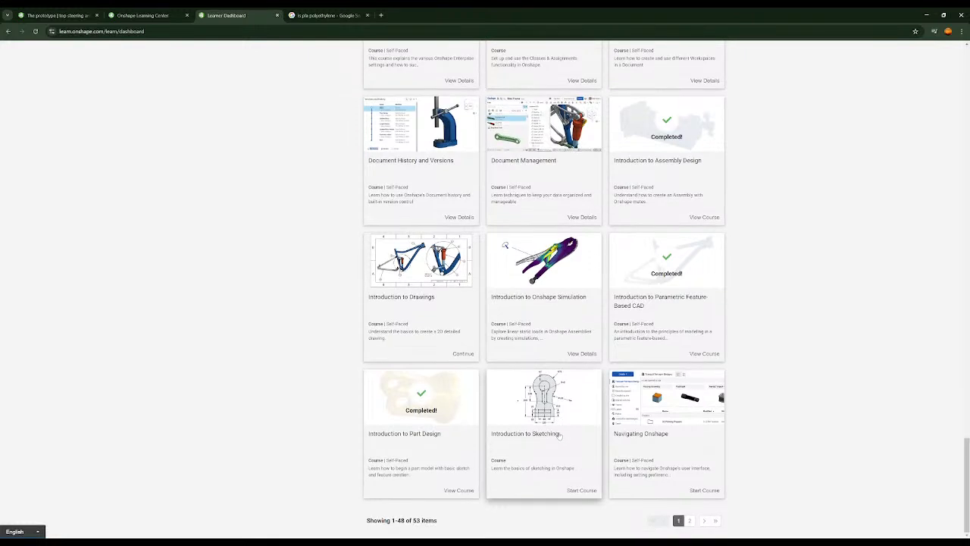
# Check the second page of the course catalogue, return to the first page and open the Introduction to Onshape Simulation course
pyautogui.click(705, 522)
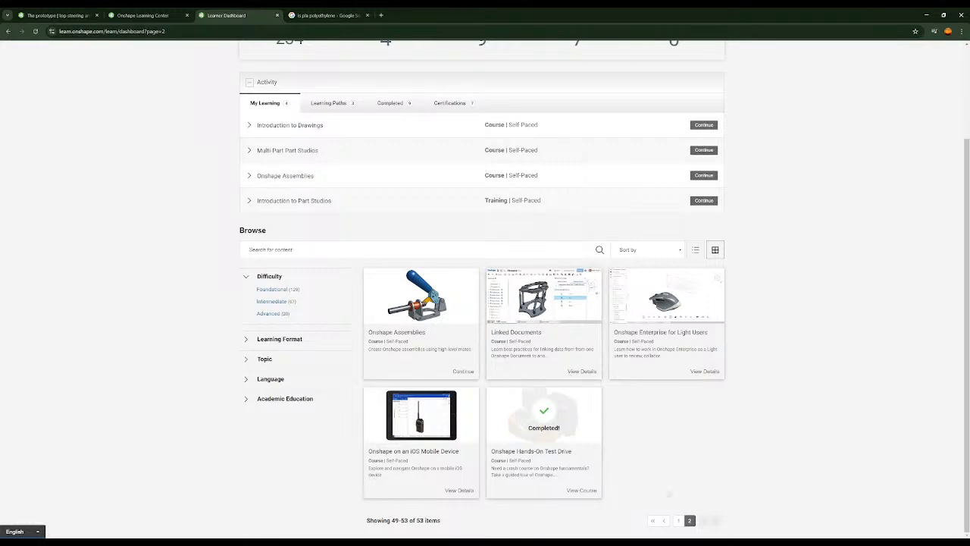
pyautogui.click(679, 520)
pyautogui.scroll(-5, 522, 389)
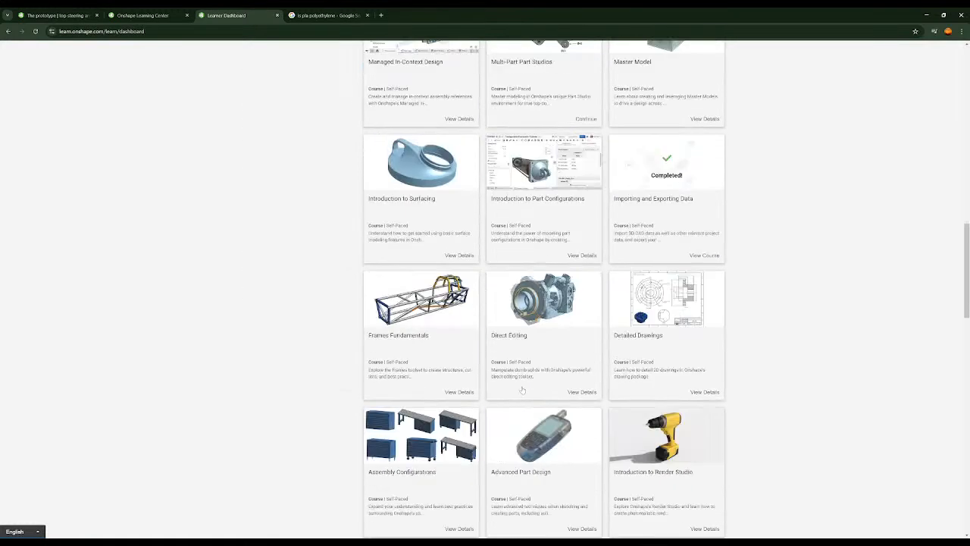
pyautogui.scroll(-10, 521, 390)
pyautogui.click(524, 246)
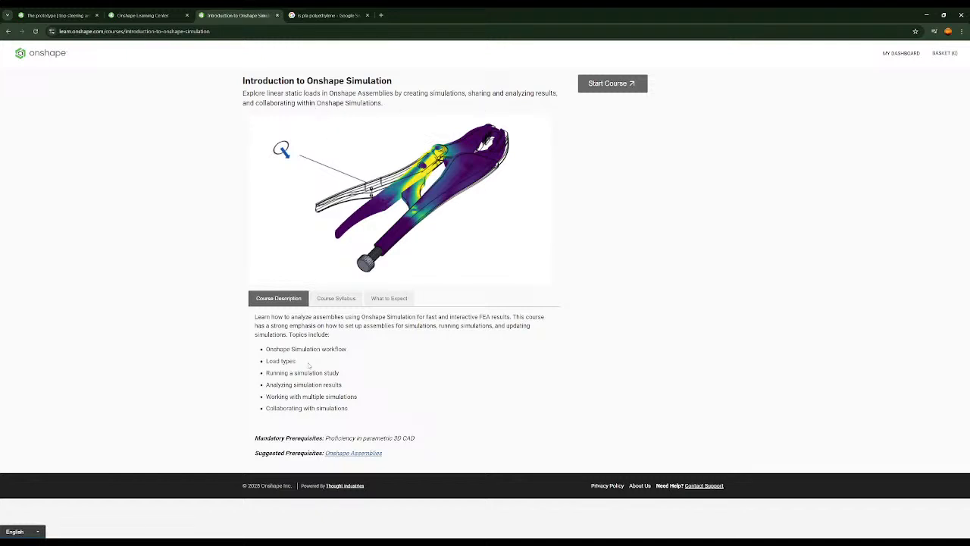
# Show the simulation course's syllabus and read through its sections, from Simulation Introduction to Completion Certificate
pyautogui.click(330, 302)
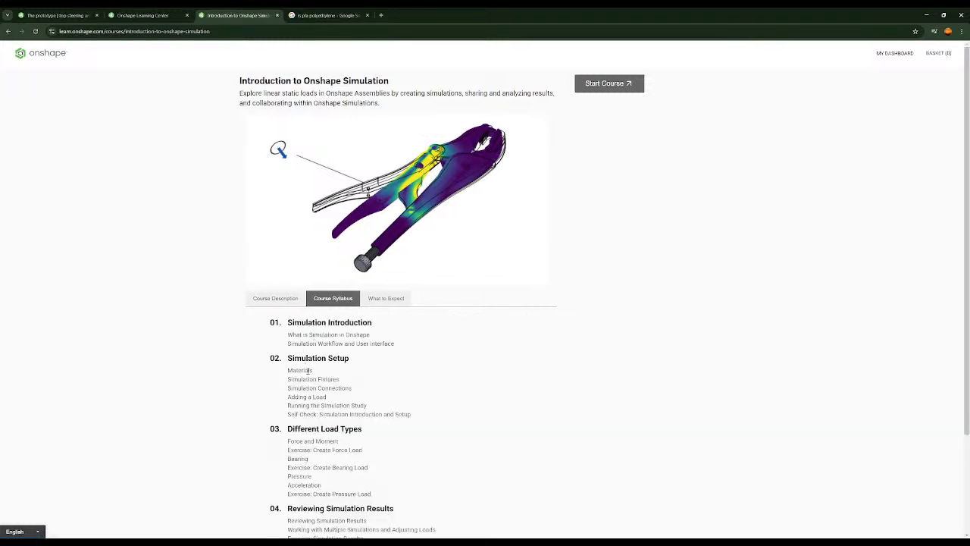
pyautogui.scroll(-1, 310, 371)
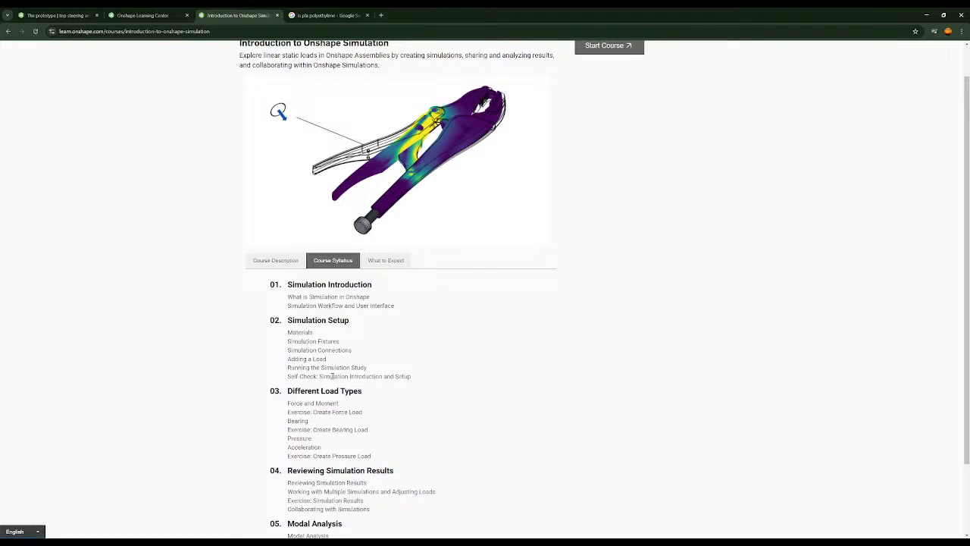
pyautogui.scroll(-1, 332, 376)
pyautogui.scroll(-1, 330, 375)
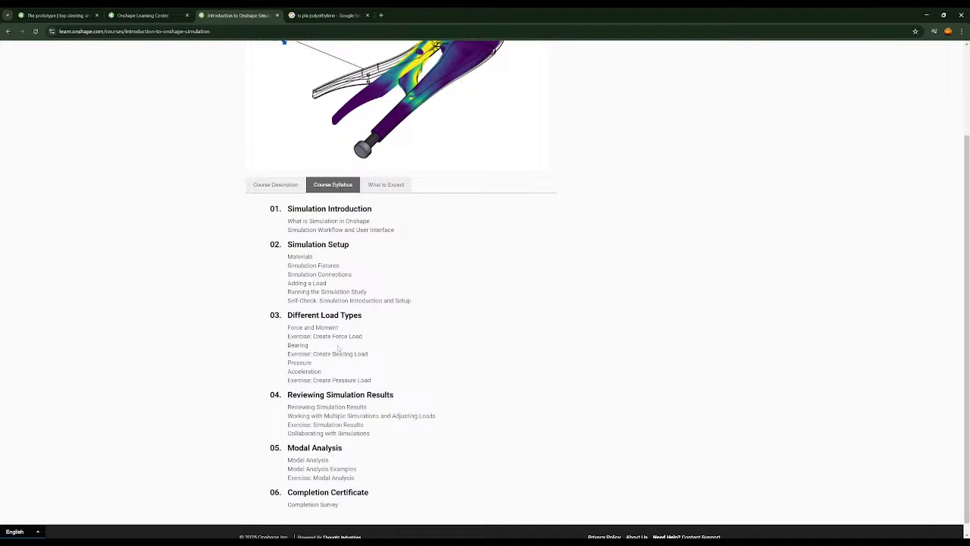
pyautogui.scroll(1, 338, 348)
pyautogui.scroll(2, 338, 348)
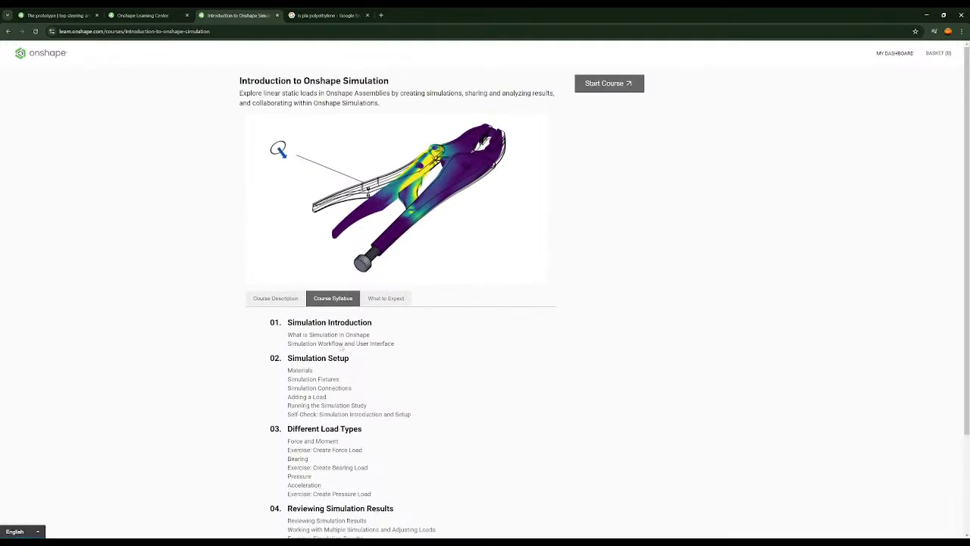
# Start the simulation course, play the What is Simulation in Onshape lesson video and look over its transcript
pyautogui.click(604, 84)
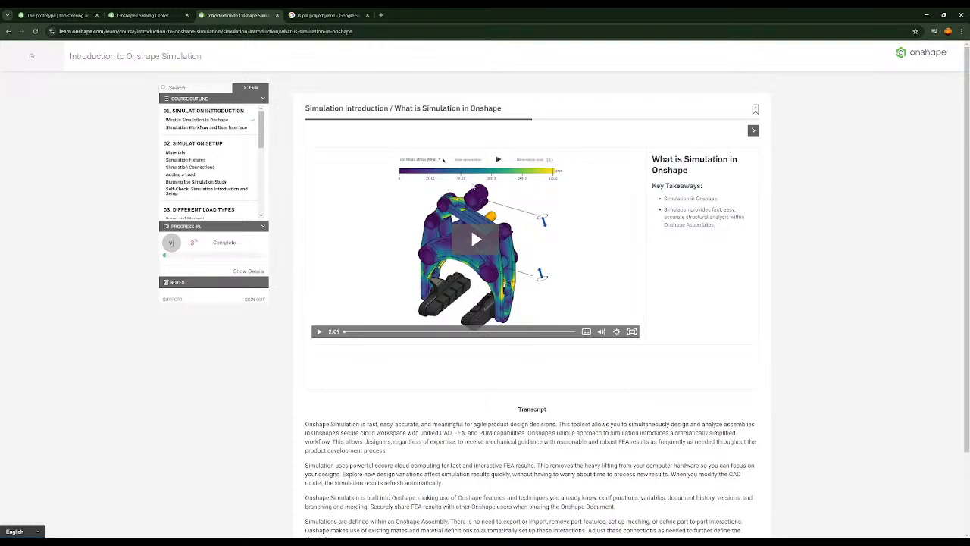
pyautogui.scroll(-3, 503, 291)
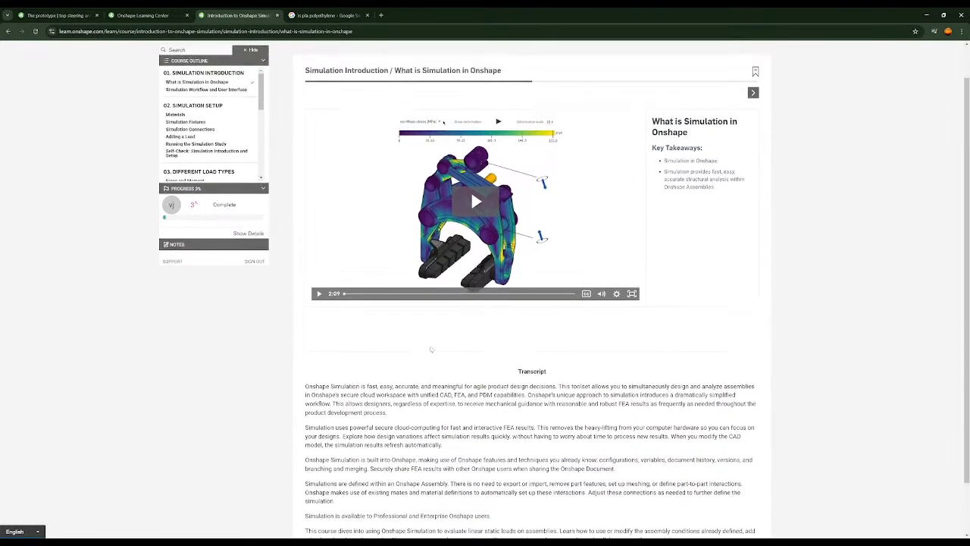
pyautogui.scroll(3, 430, 346)
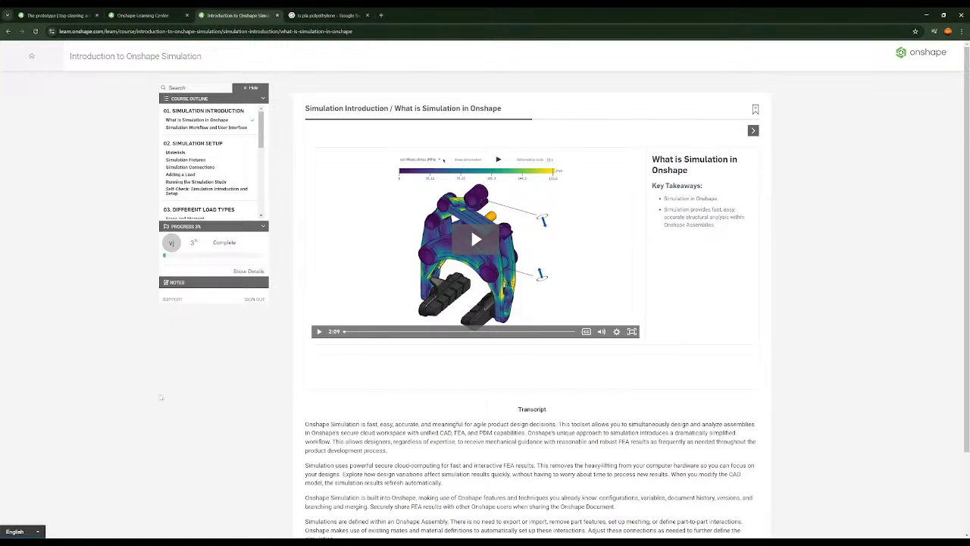
pyautogui.click(319, 332)
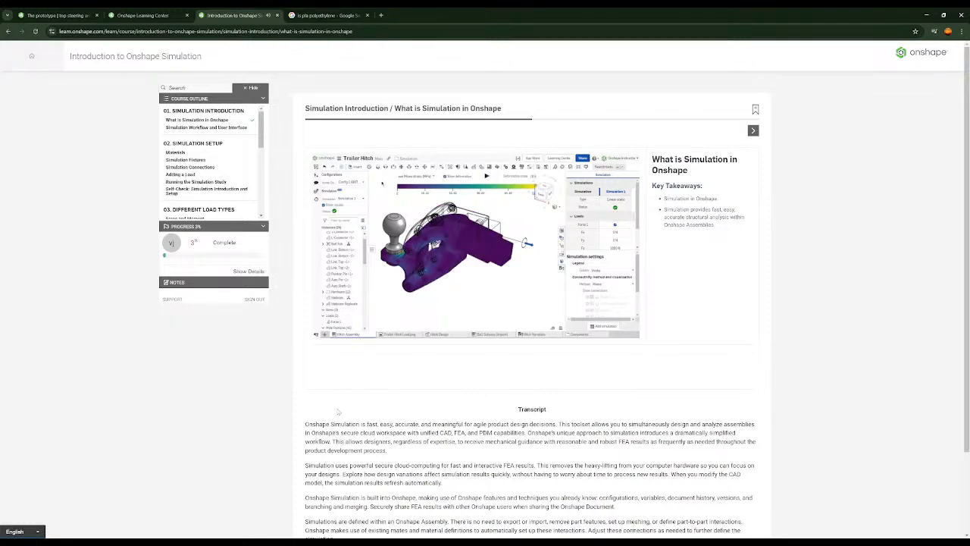
pyautogui.scroll(-2, 338, 411)
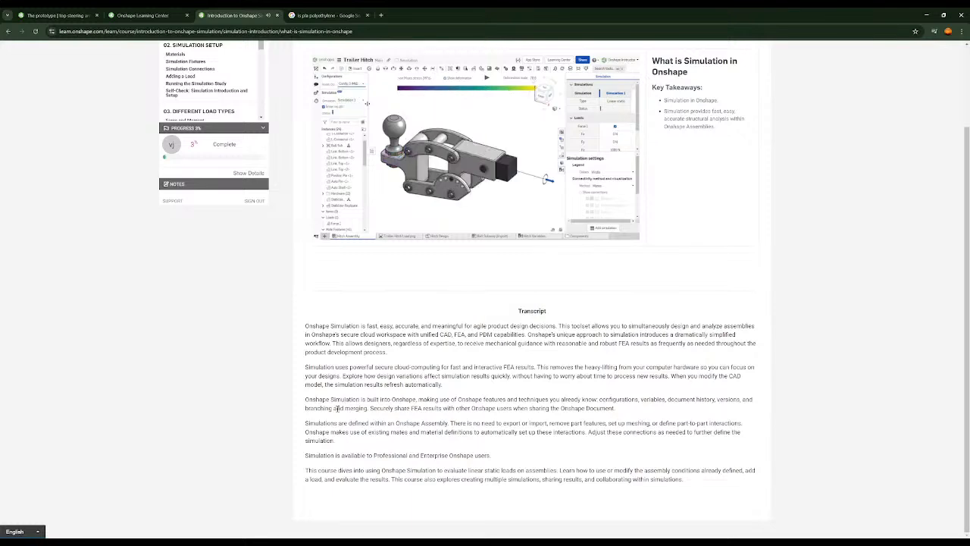
pyautogui.scroll(2, 338, 408)
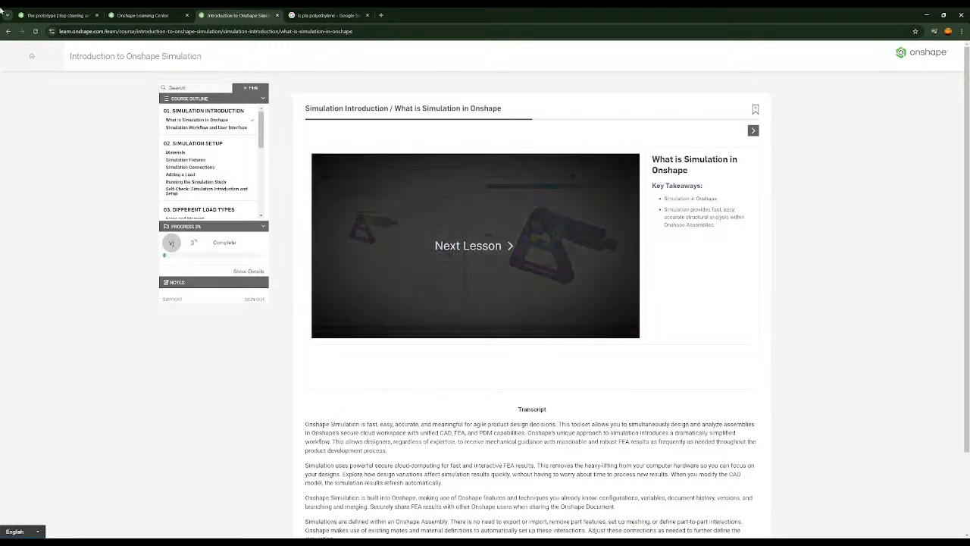
# Return to The prototype document, inspect the mass and volume of the top steering arm part, and close the mass properties
pyautogui.click(57, 15)
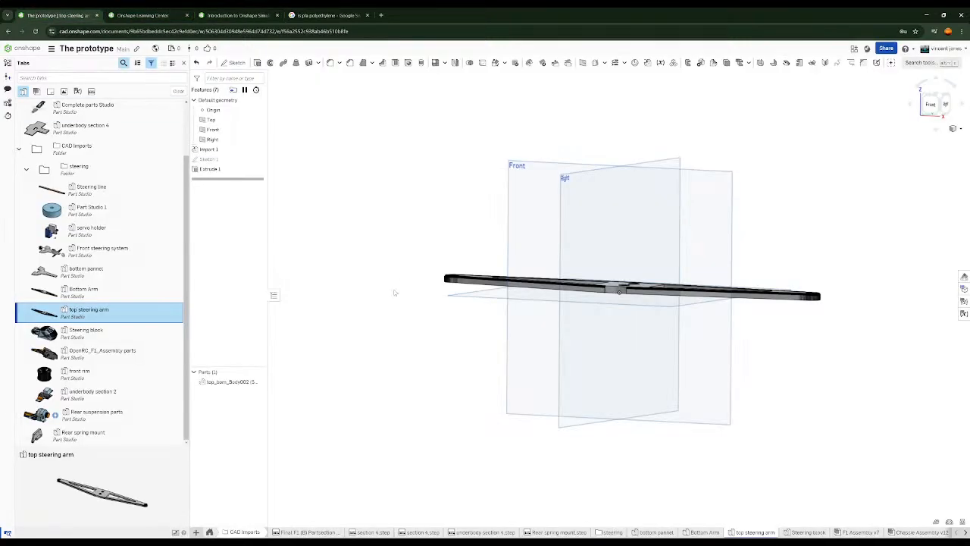
pyautogui.moveTo(460, 315); pyautogui.dragTo(483, 358, button='right')
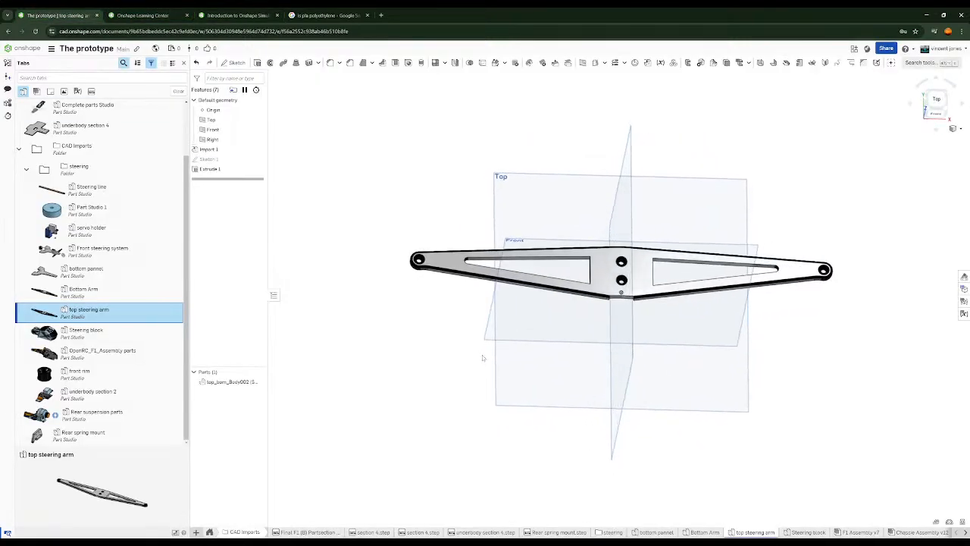
pyautogui.click(436, 266)
pyautogui.rightClick(214, 384)
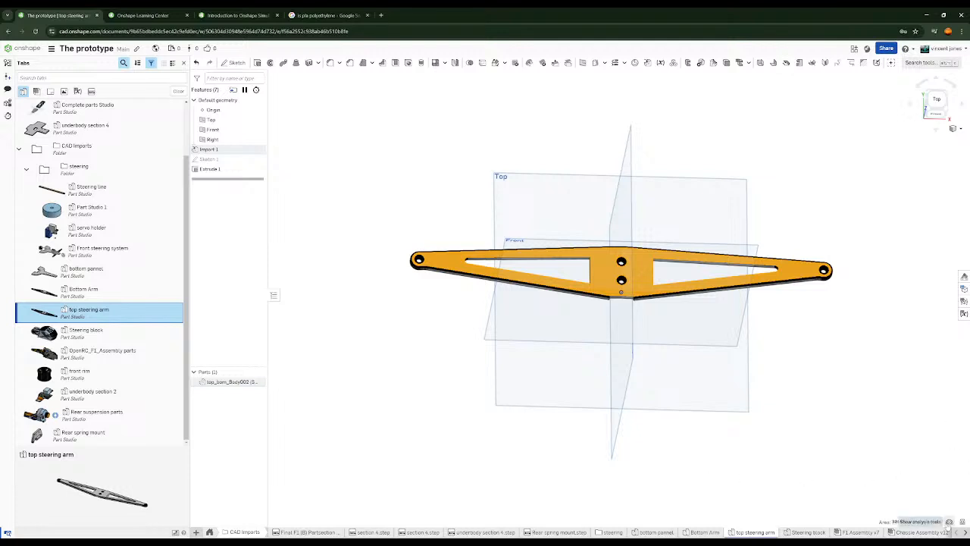
pyautogui.click(963, 521)
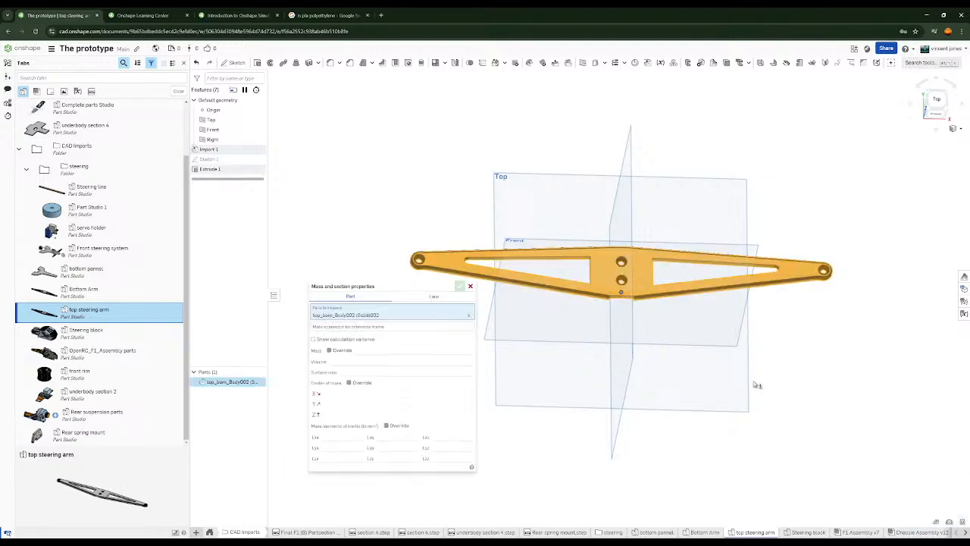
pyautogui.moveTo(375, 367)
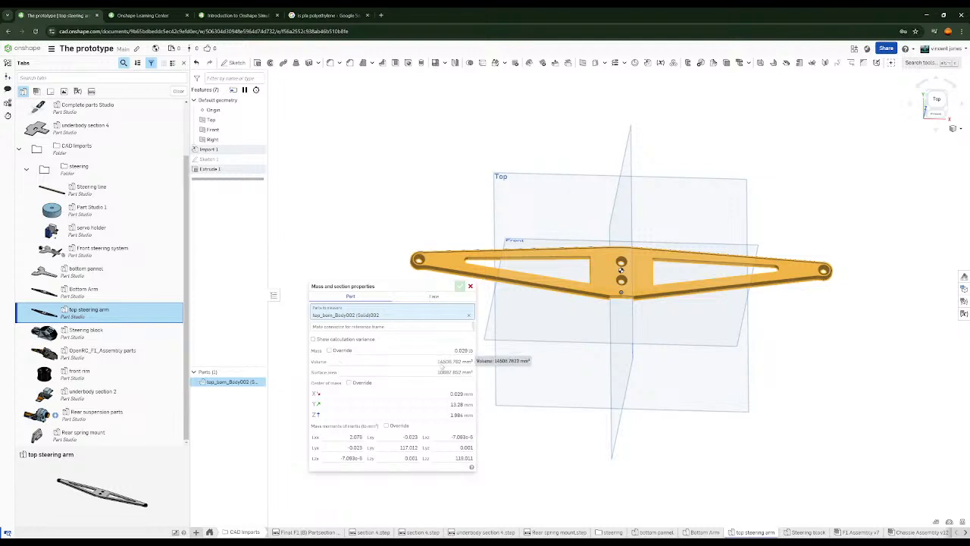
pyautogui.moveTo(460, 352)
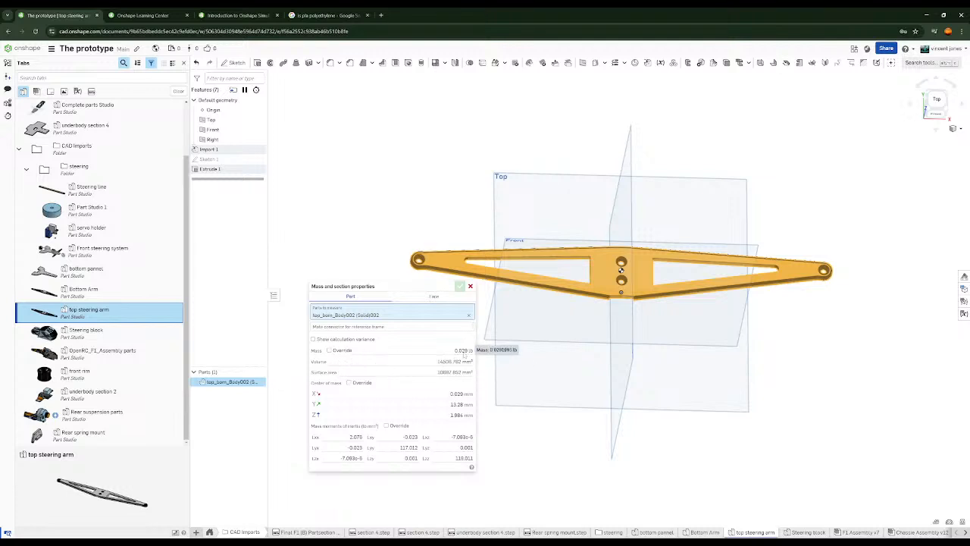
pyautogui.moveTo(469, 370)
pyautogui.rightClick(407, 271)
pyautogui.rightClick(354, 241)
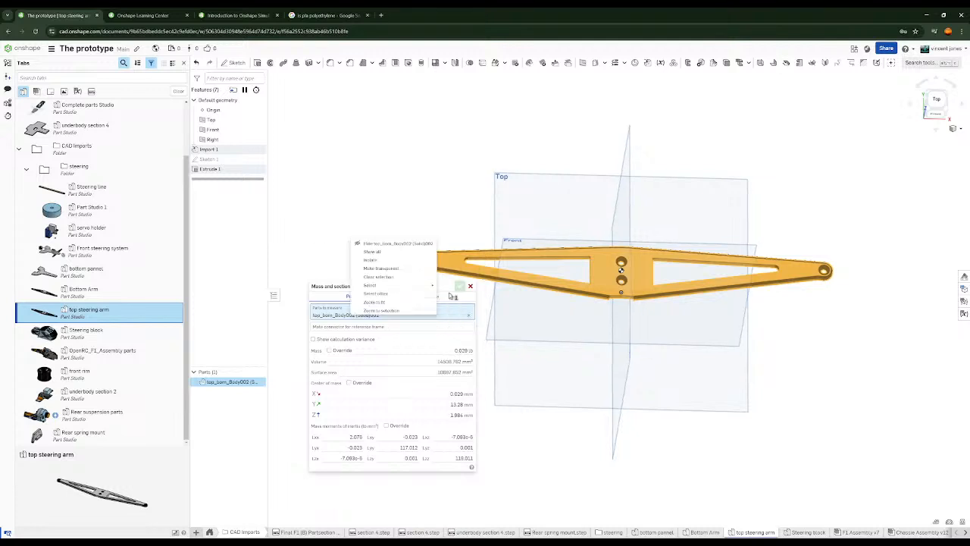
pyautogui.click(471, 290)
pyautogui.click(470, 288)
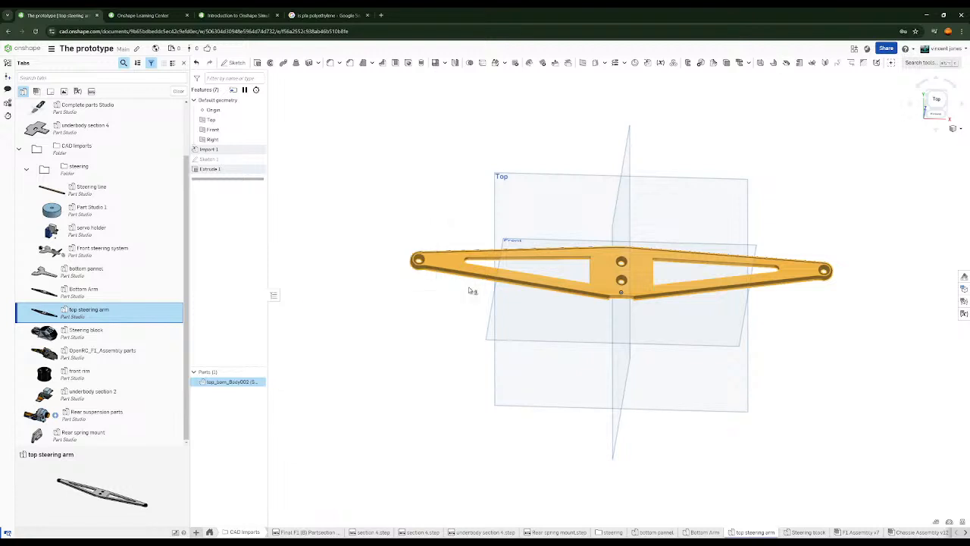
# Set the workspace's default mass unit to Gram
pyautogui.moveTo(433, 342); pyautogui.dragTo(523, 312, button='right')
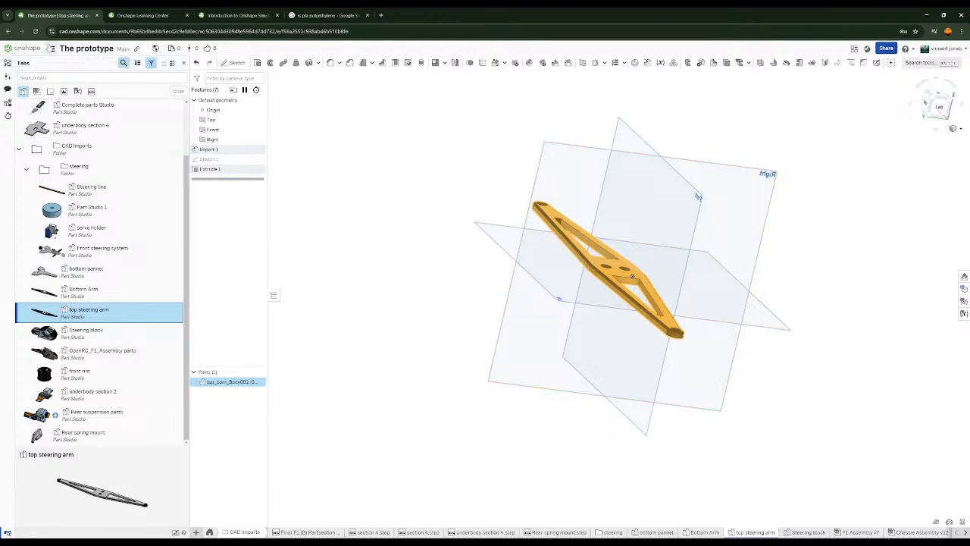
pyautogui.click(50, 48)
pyautogui.click(75, 128)
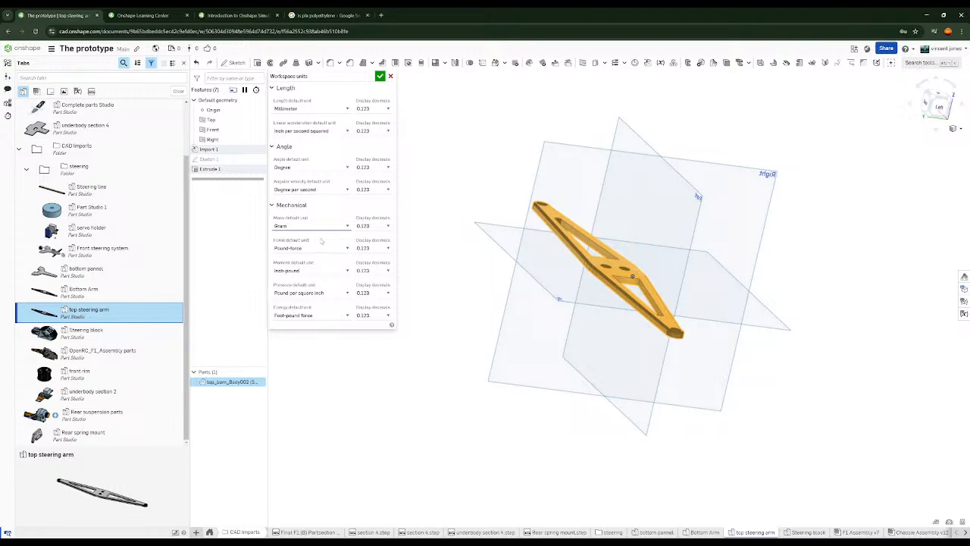
pyautogui.click(379, 77)
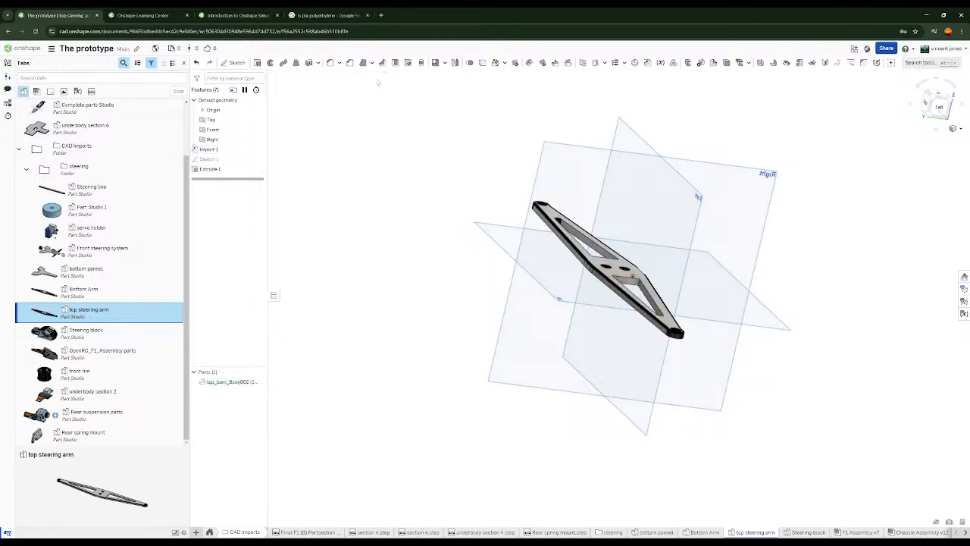
# Check the top steering arm's mass properties again in grams, then close them and clear the selection
pyautogui.rightClick(230, 383)
pyautogui.press('Escape')
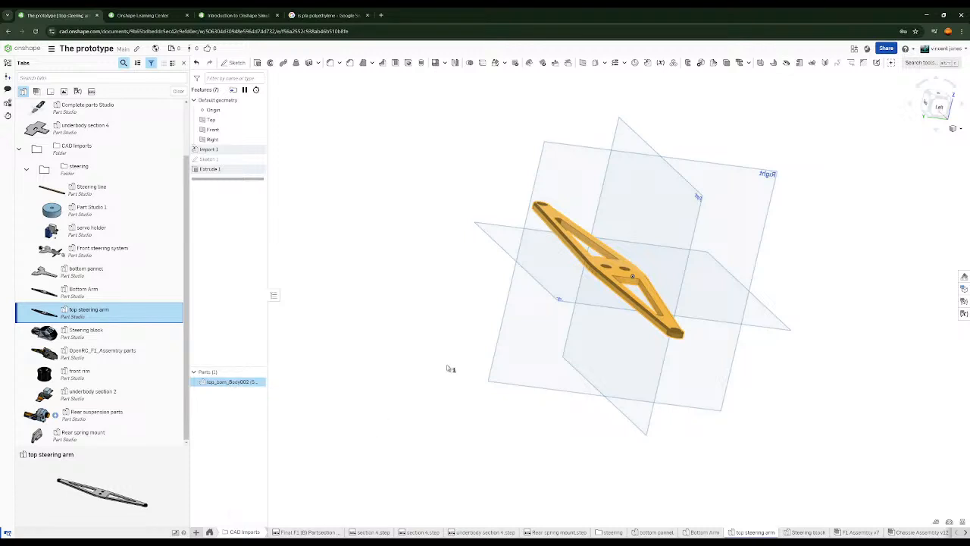
pyautogui.click(945, 519)
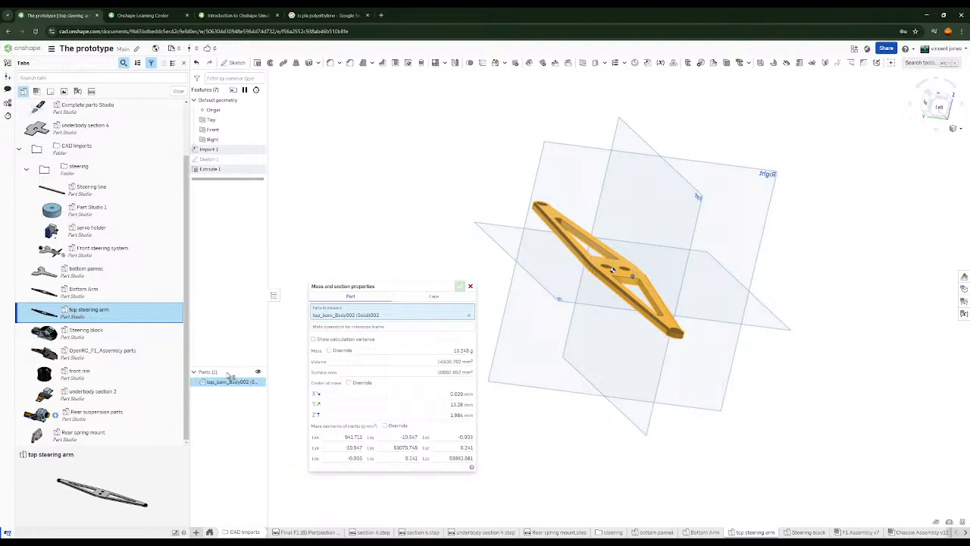
pyautogui.click(470, 286)
pyautogui.click(478, 288)
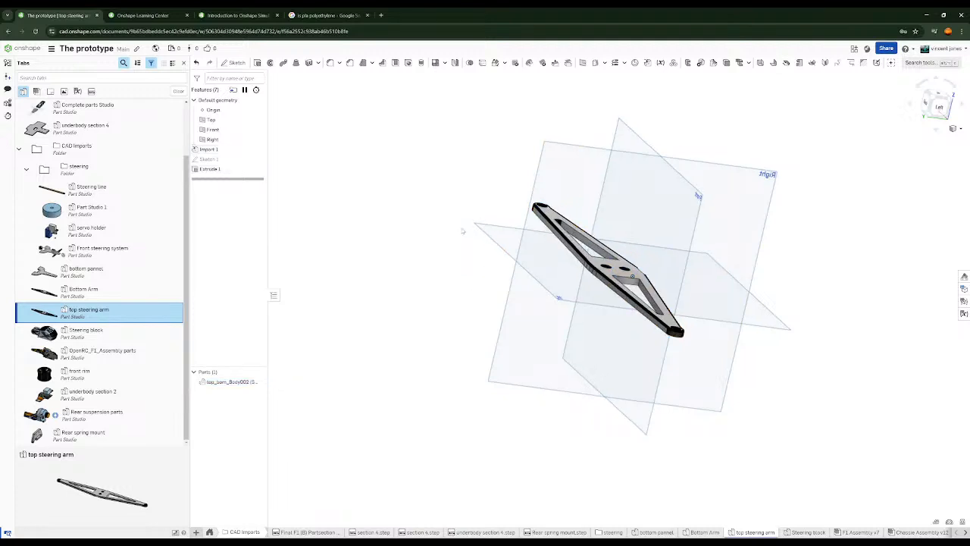
pyautogui.moveTo(462, 230); pyautogui.dragTo(449, 232, button='right')
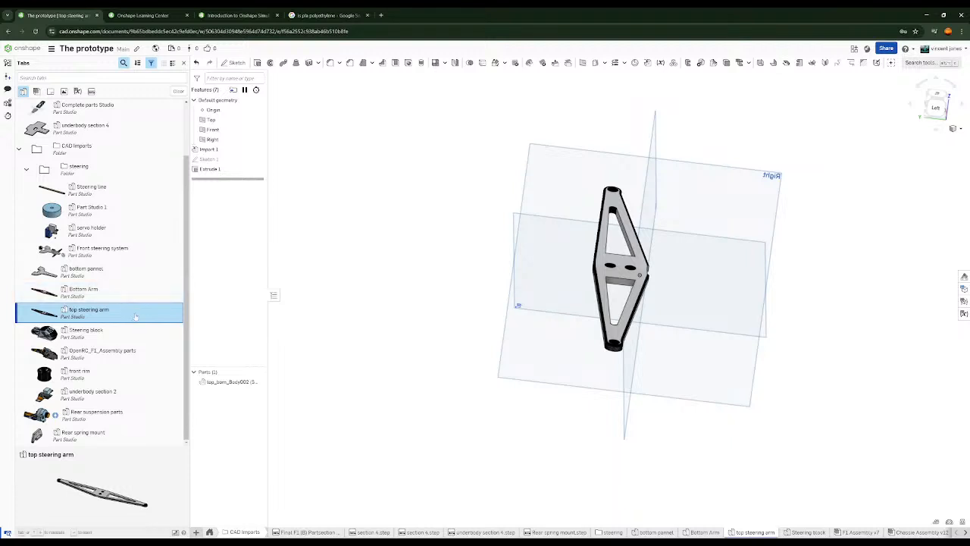
pyautogui.rightClick(135, 317)
pyautogui.click(486, 294)
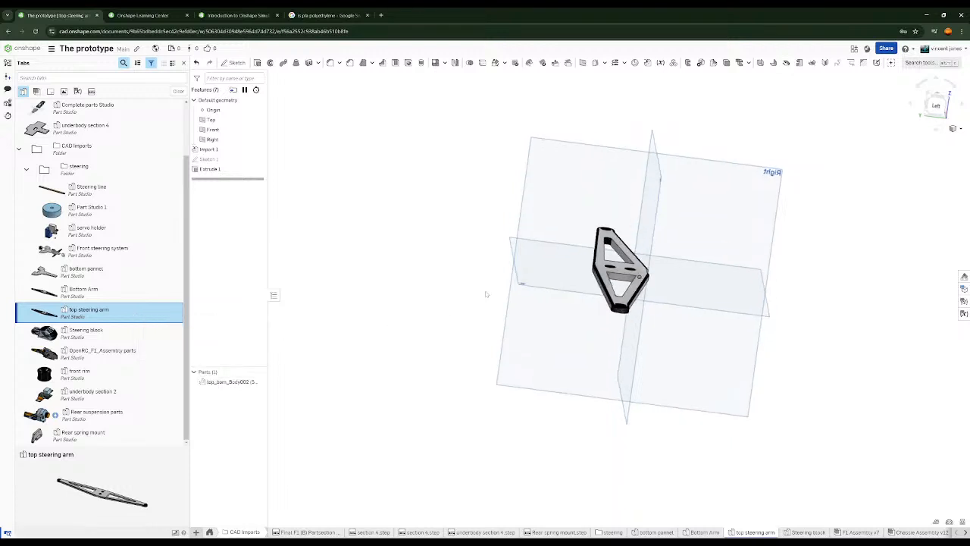
pyautogui.moveTo(486, 294); pyautogui.dragTo(462, 298, button='right')
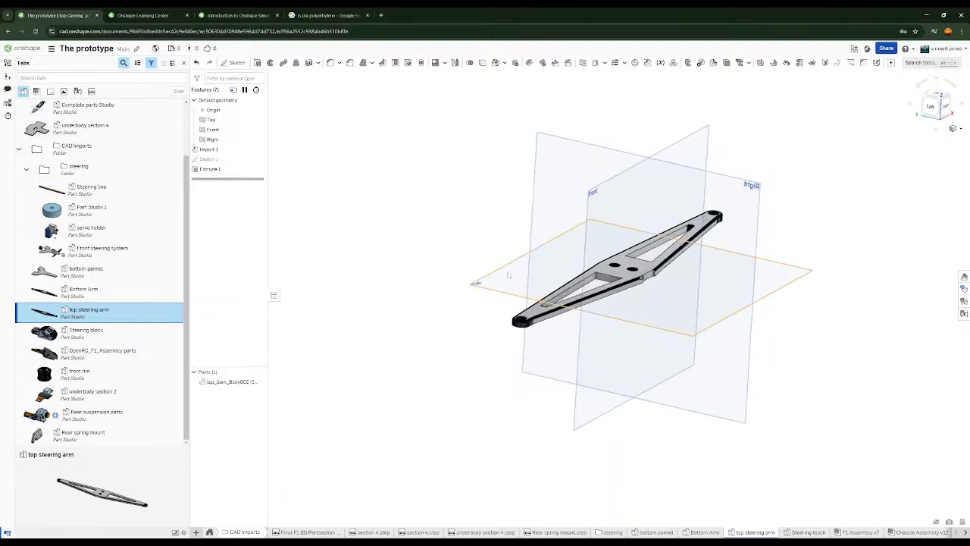
pyautogui.click(539, 312)
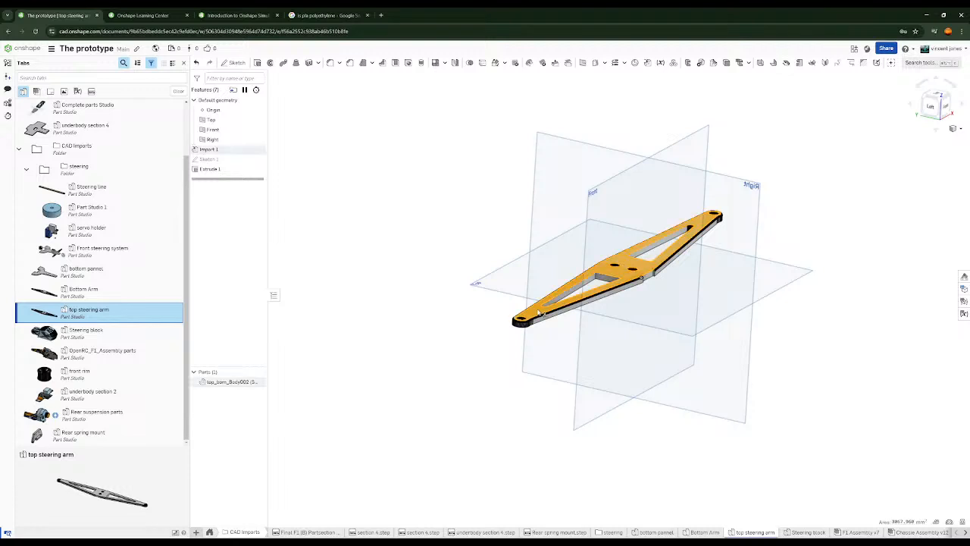
pyautogui.click(427, 275)
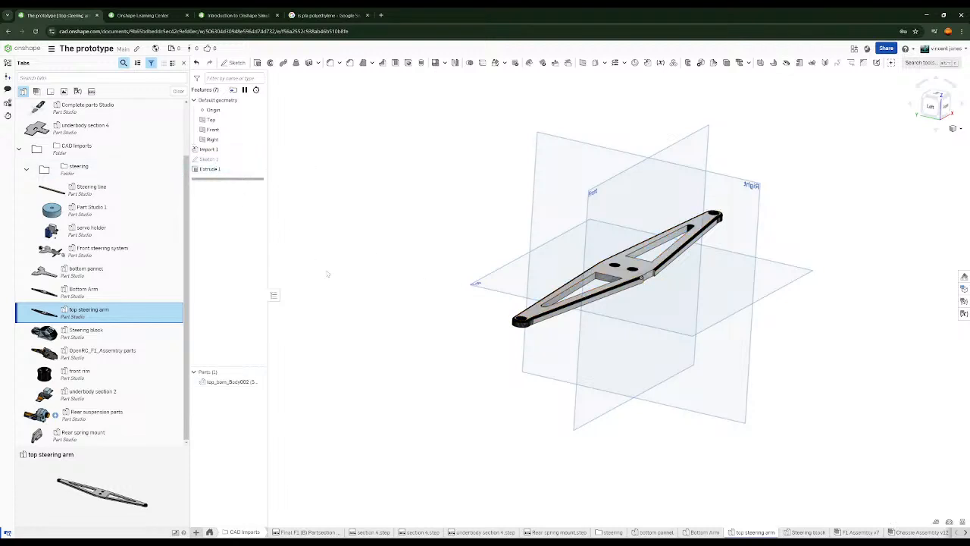
pyautogui.moveTo(327, 272); pyautogui.dragTo(364, 328, button='right')
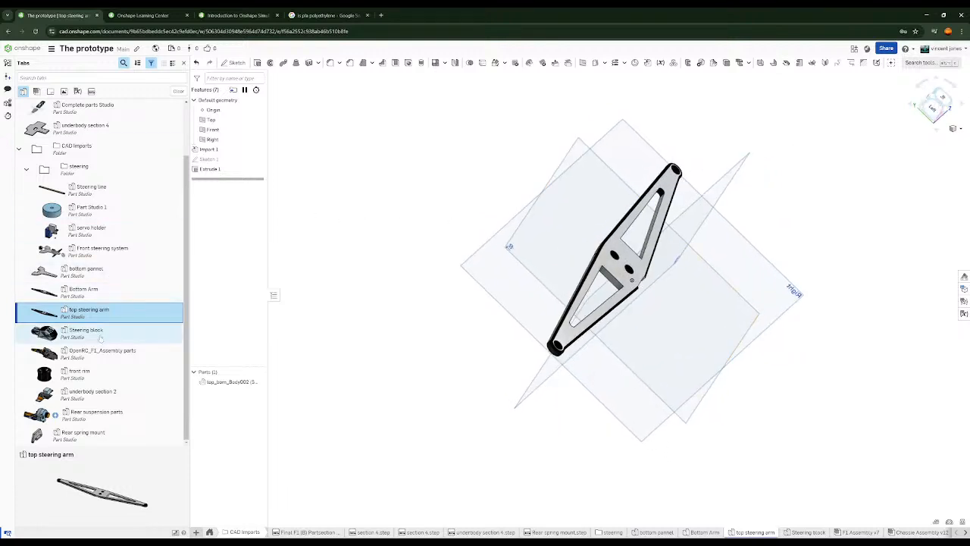
# Open the Front steering system part studio and examine the steering arm and its mounting block up close
pyautogui.click(141, 256)
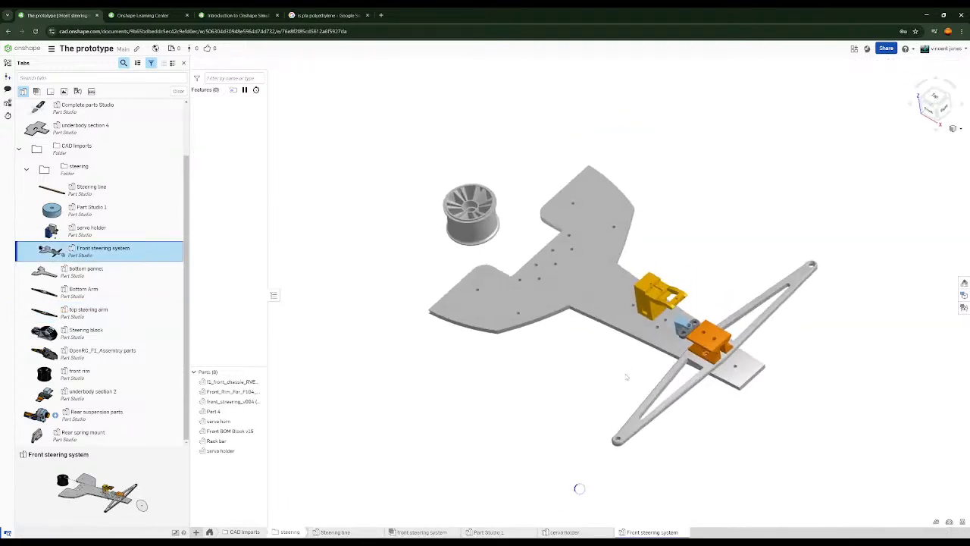
pyautogui.scroll(5, 658, 381)
pyautogui.scroll(-3, 584, 273)
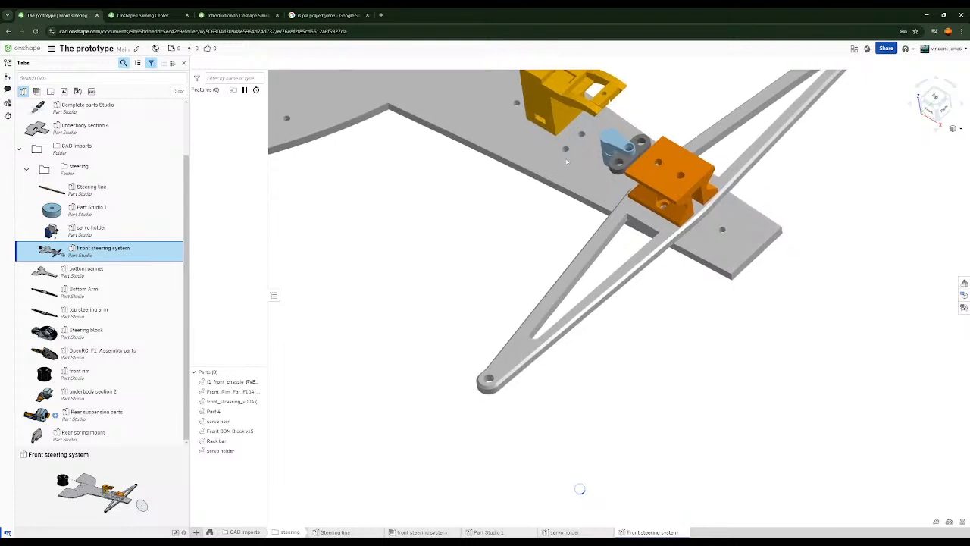
# Examine the front steering layout from the side and above, including the servo holder, servo horn and steering arm
pyautogui.moveTo(515, 321); pyautogui.dragTo(497, 282, button='right')
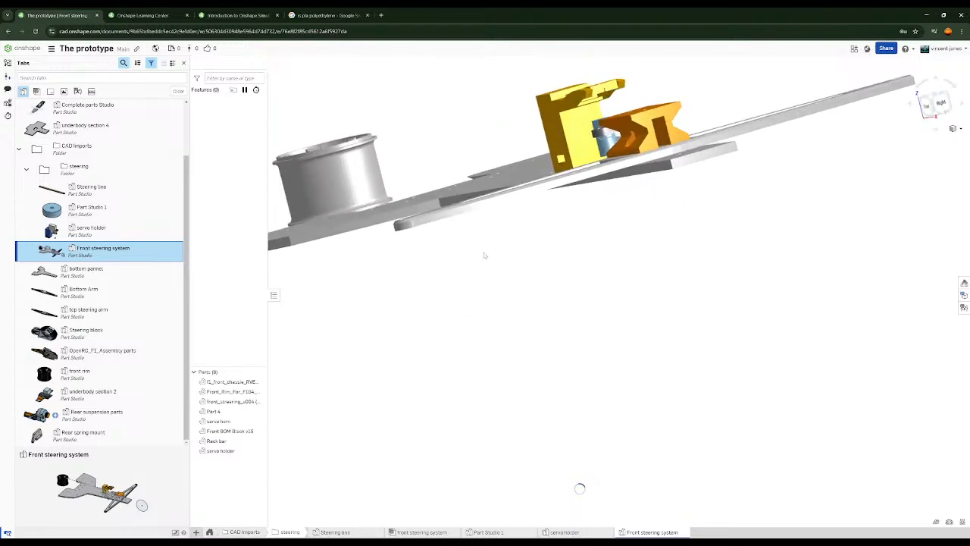
pyautogui.moveTo(484, 255); pyautogui.dragTo(499, 320, button='middle')
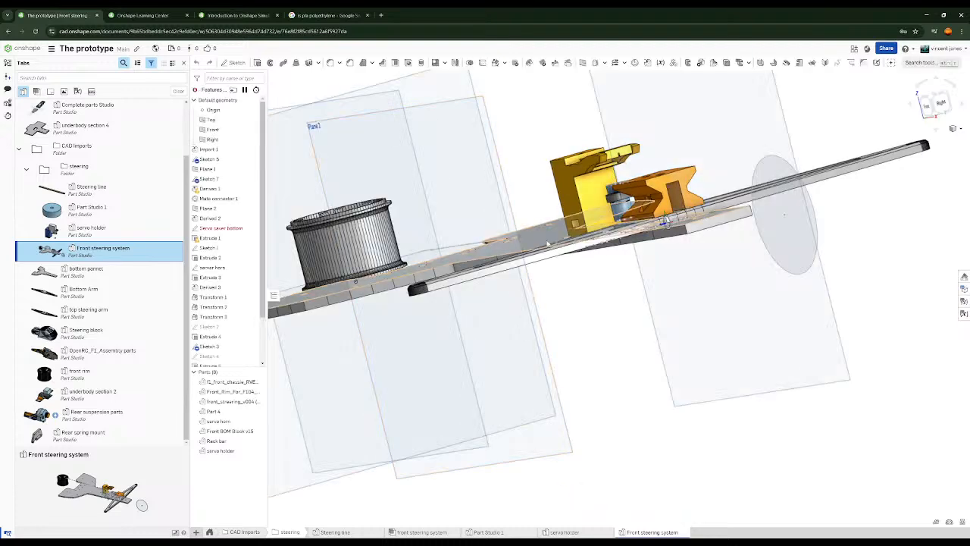
pyautogui.moveTo(531, 200); pyautogui.dragTo(641, 192, button='right')
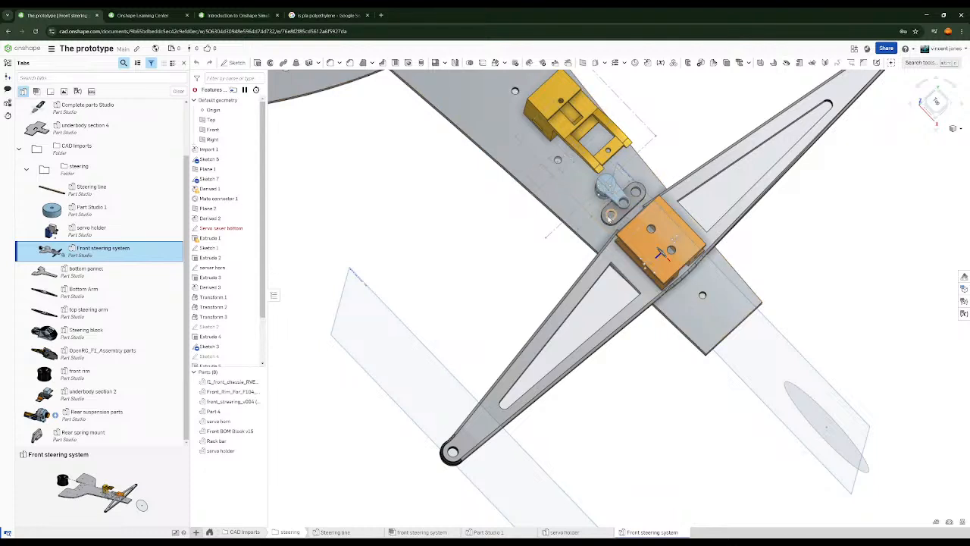
pyautogui.moveTo(661, 254); pyautogui.dragTo(616, 266, button='right')
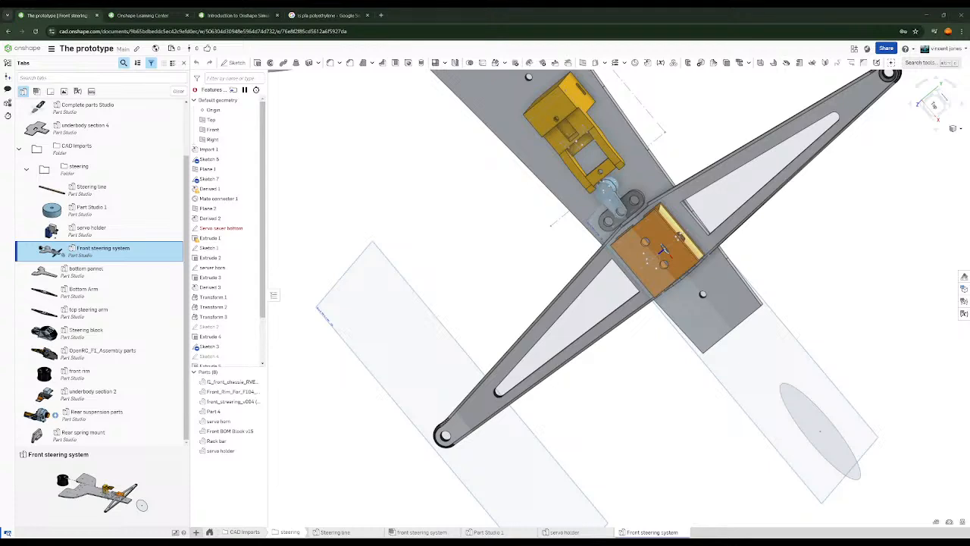
pyautogui.moveTo(498, 239); pyautogui.dragTo(527, 166, button='right')
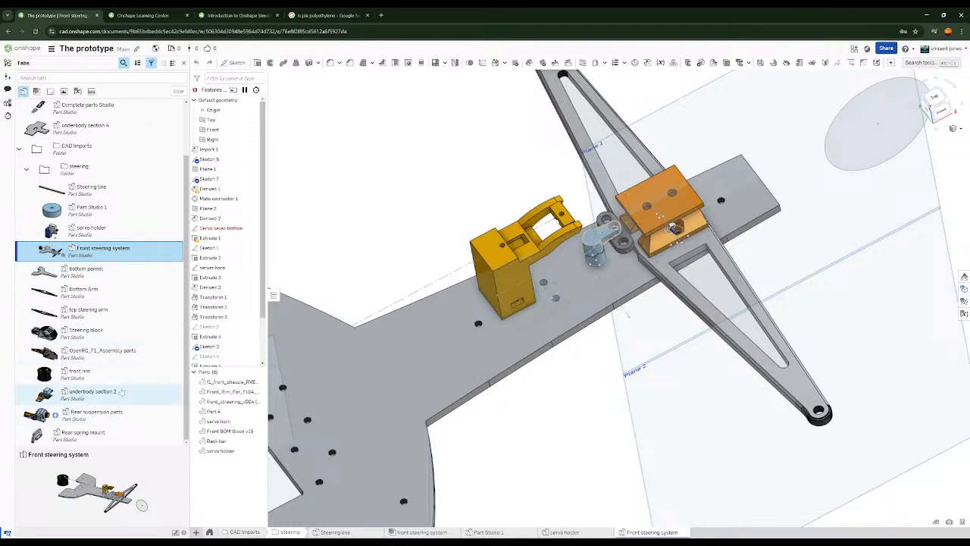
# Include assemblies in the document's tab list, open Front BOM Assy v44 and inspect its steering linkage between the wheels
pyautogui.click(151, 361)
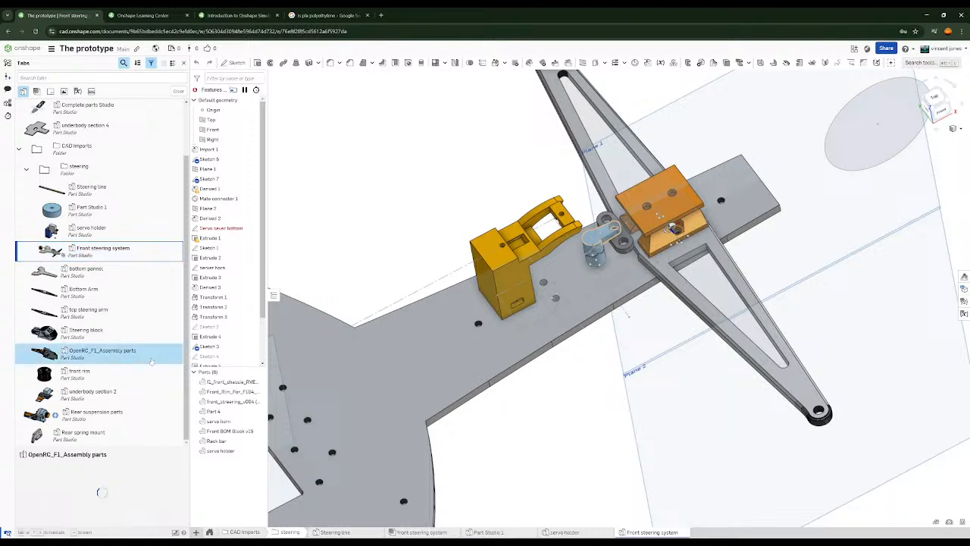
pyautogui.click(36, 91)
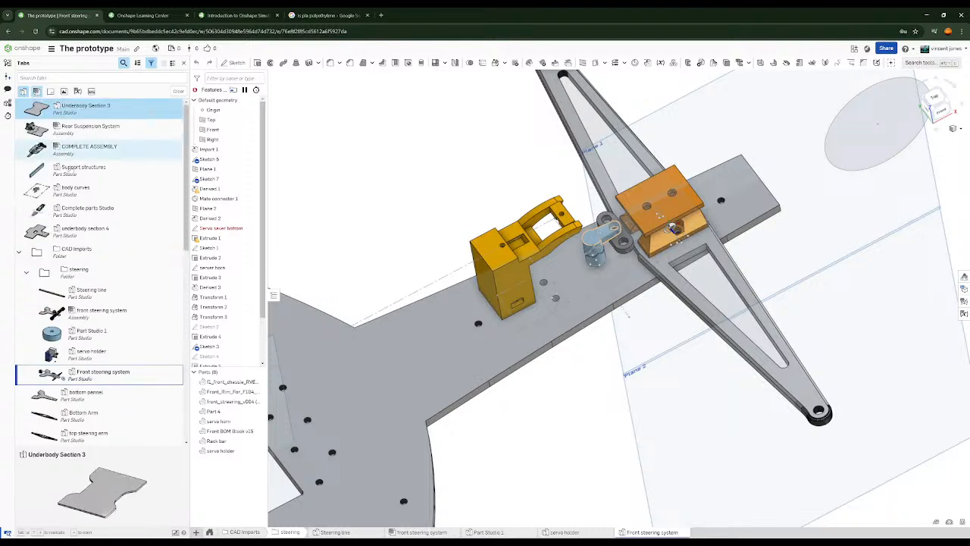
pyautogui.scroll(-10, 117, 342)
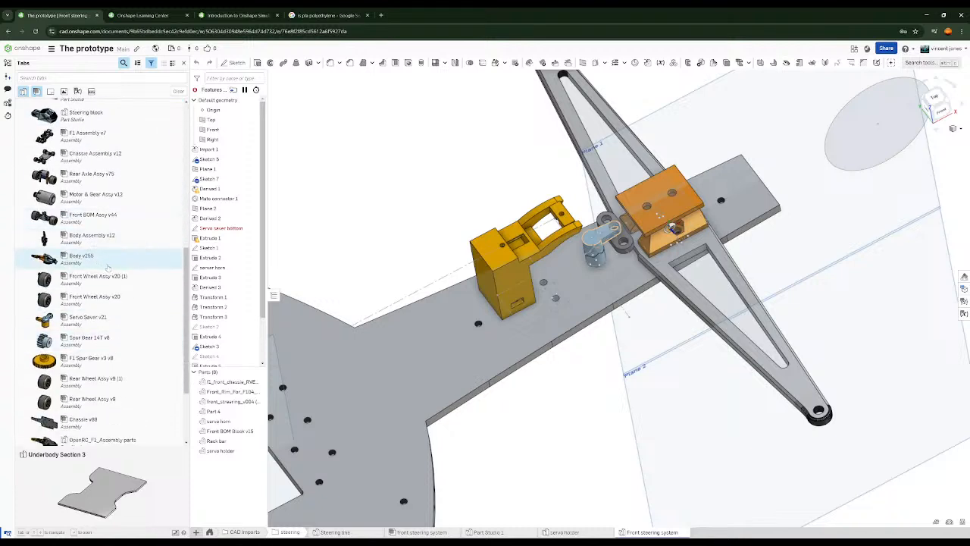
pyautogui.click(72, 220)
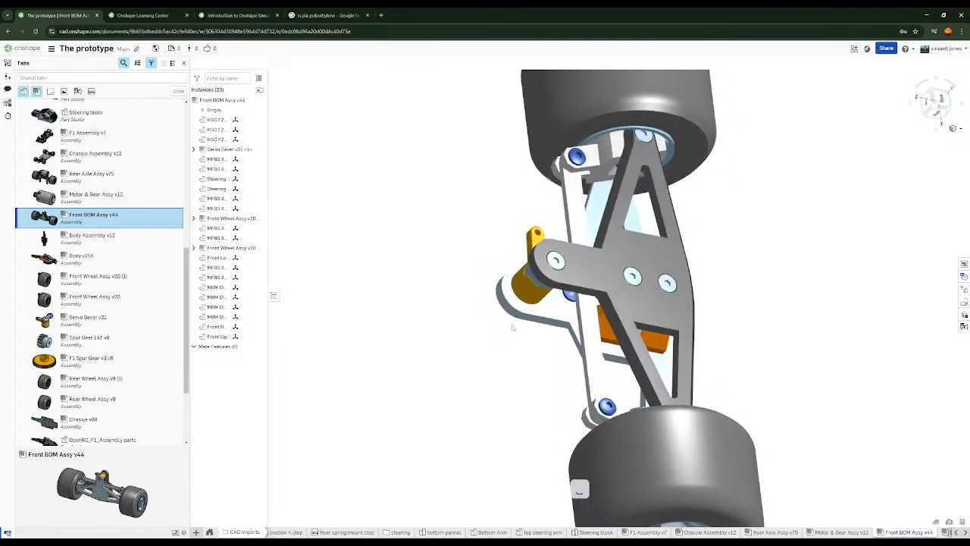
pyautogui.moveTo(540, 376); pyautogui.dragTo(467, 316, button='right')
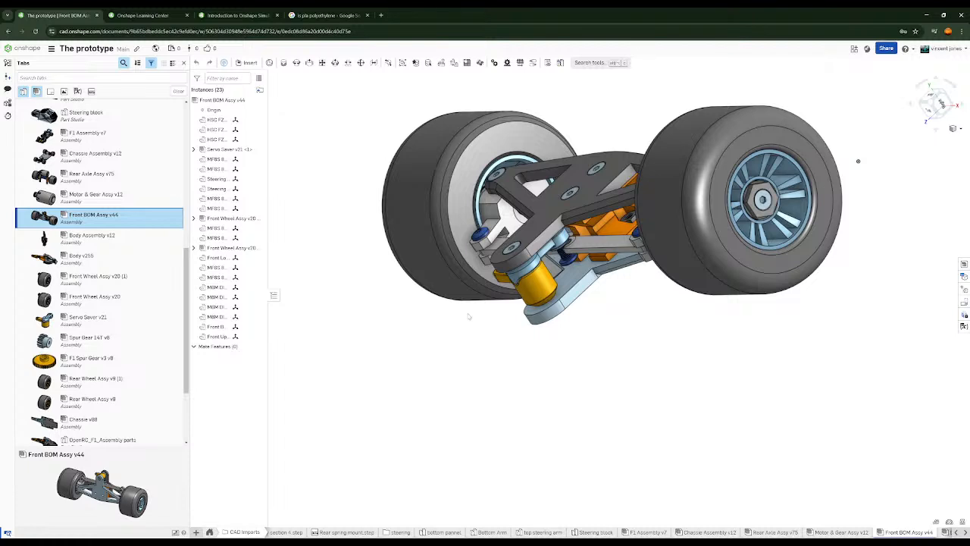
pyautogui.moveTo(581, 254); pyautogui.dragTo(584, 273, button='right')
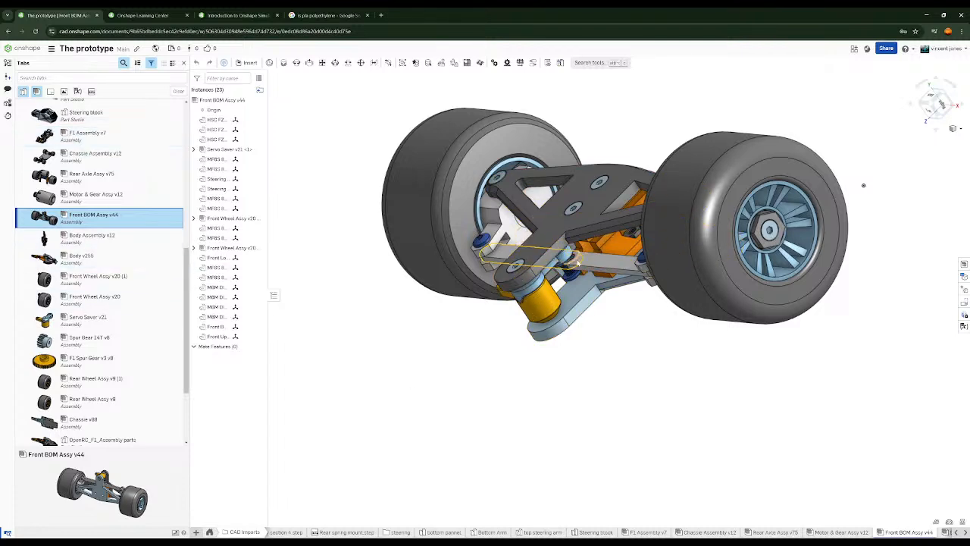
# Return to the Front steering system part studio and inspect the servo horn, servo holder and orange block up close and from several angles
pyautogui.scroll(5, 126, 319)
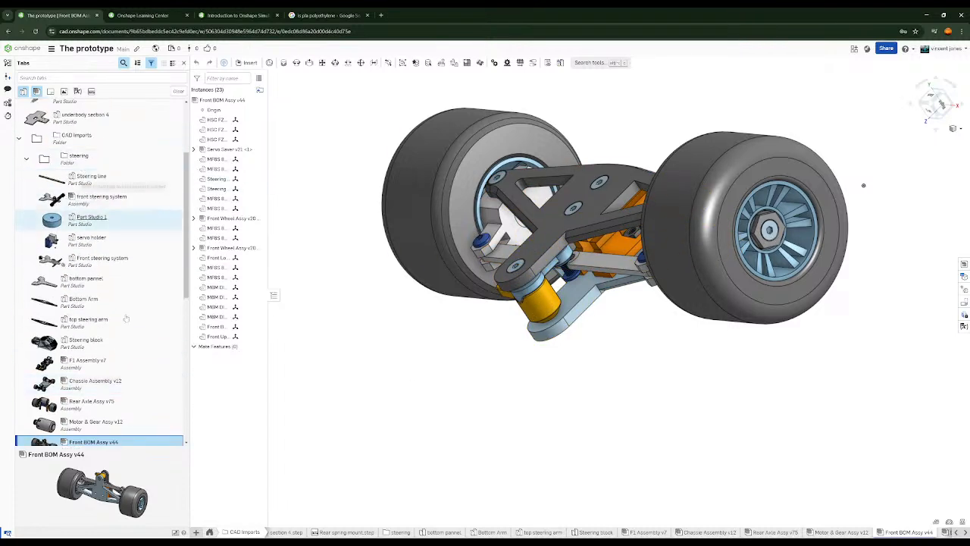
pyautogui.click(149, 266)
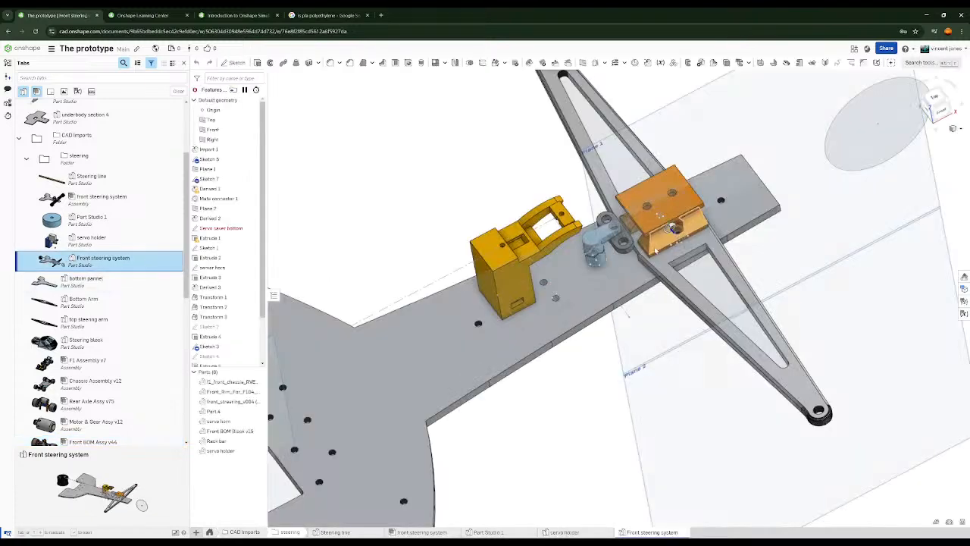
pyautogui.scroll(5, 656, 250)
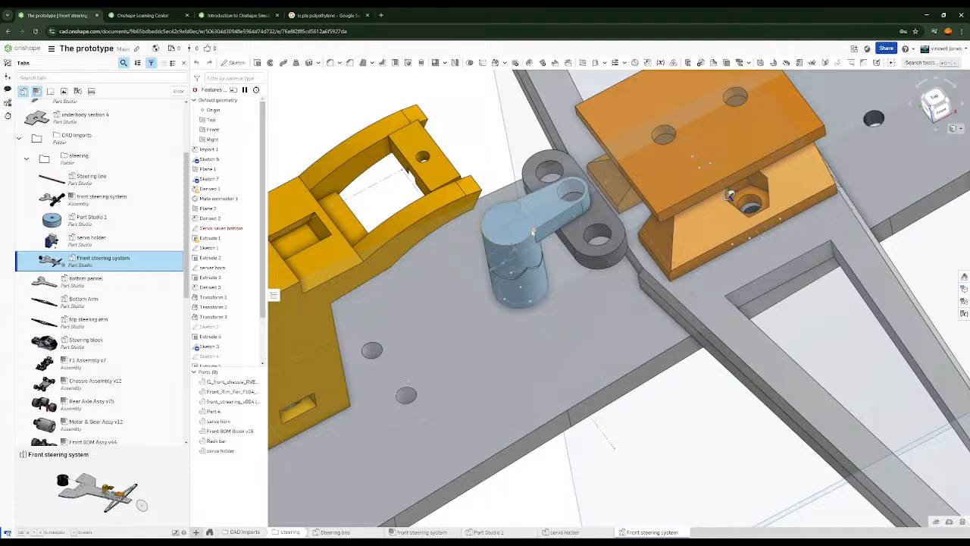
pyautogui.moveTo(531, 231); pyautogui.dragTo(581, 301, button='right')
pyautogui.scroll(-2, 582, 301)
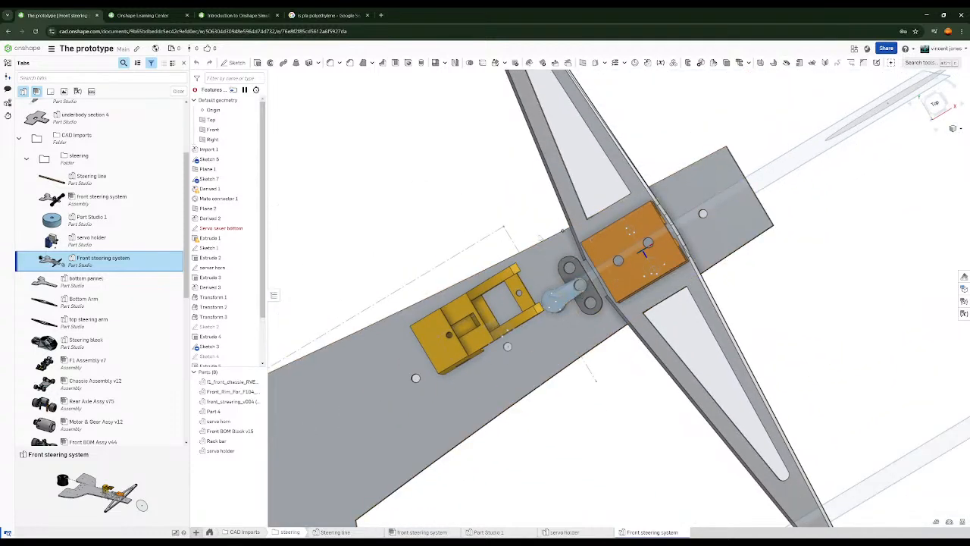
pyautogui.moveTo(510, 219); pyautogui.dragTo(485, 168, button='right')
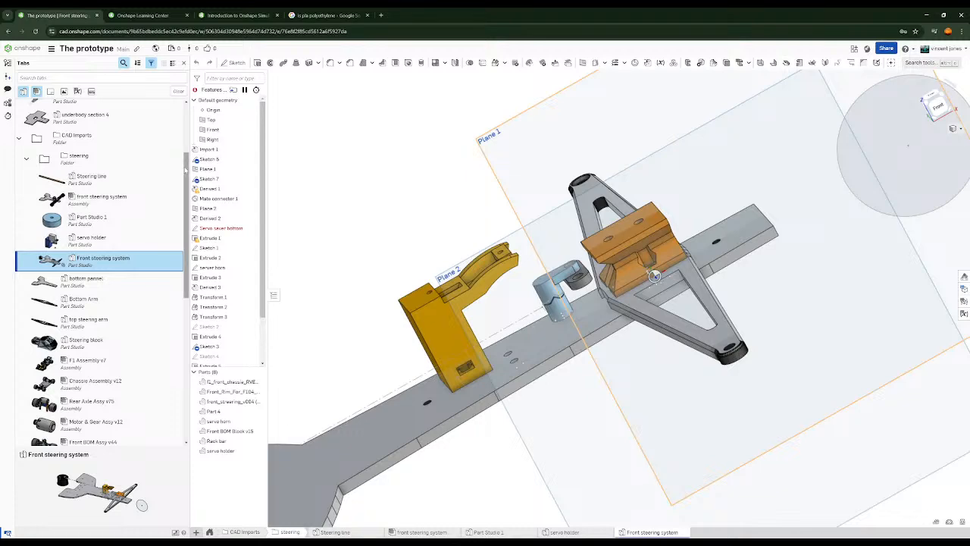
pyautogui.moveTo(372, 198); pyautogui.dragTo(395, 196, button='right')
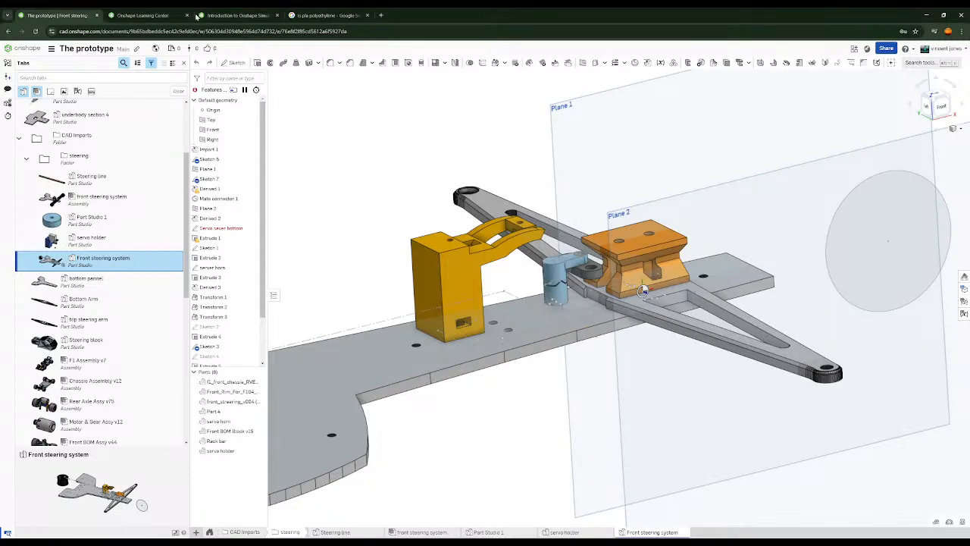
# Switch to the Introduction to Onshape Simulation course, watch the Simulation Workflow and User Interface lesson and skim its transcript
pyautogui.click(223, 11)
pyautogui.click(465, 253)
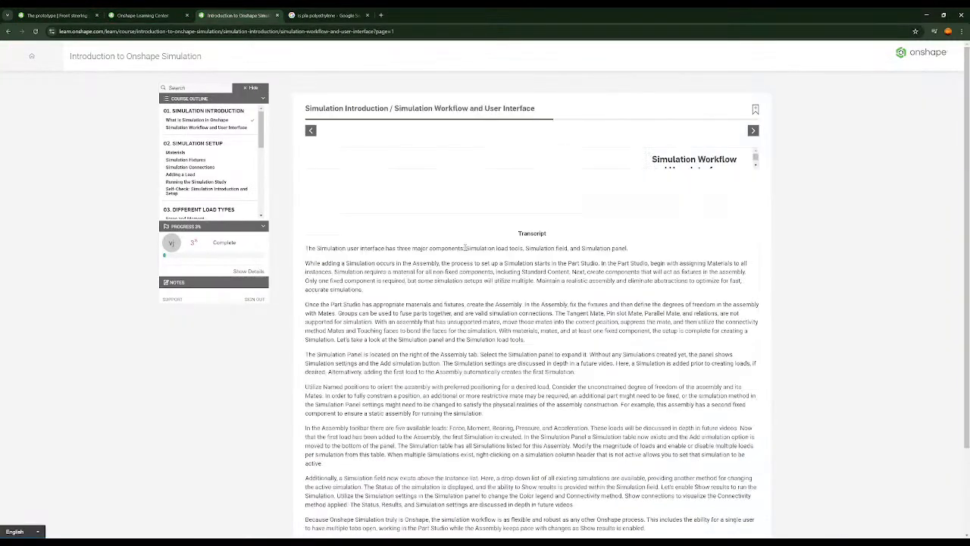
pyautogui.click(476, 258)
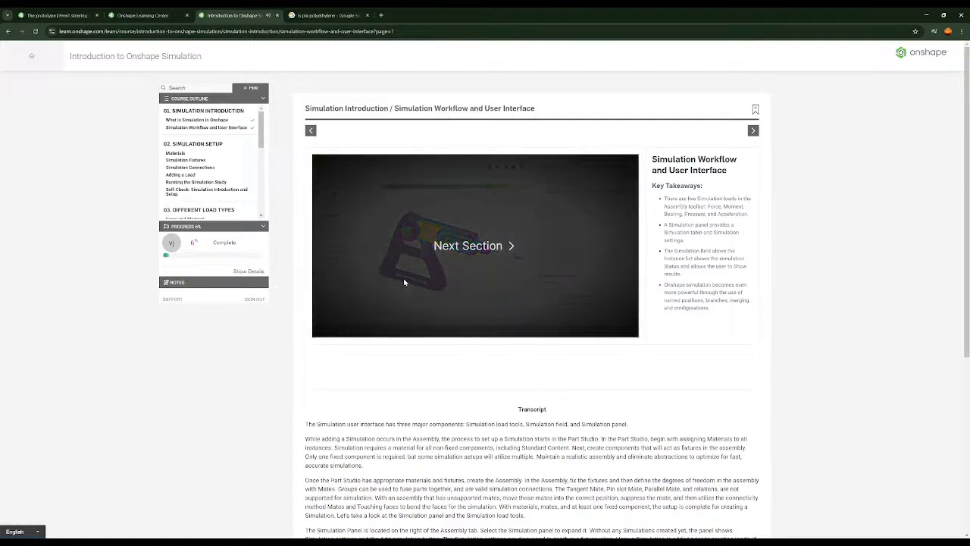
pyautogui.scroll(-5, 456, 375)
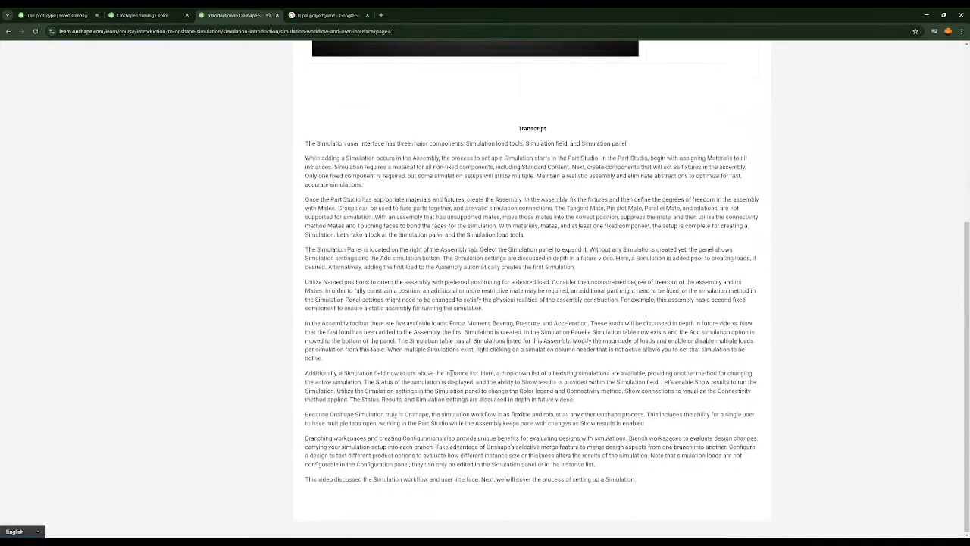
pyautogui.scroll(3, 449, 373)
pyautogui.click(175, 15)
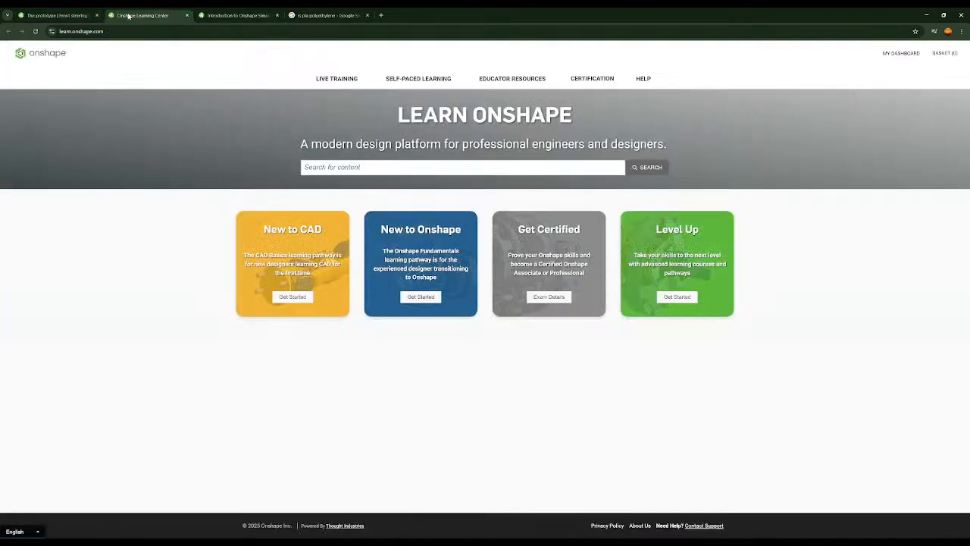
pyautogui.click(235, 15)
pyautogui.scroll(3, 279, 124)
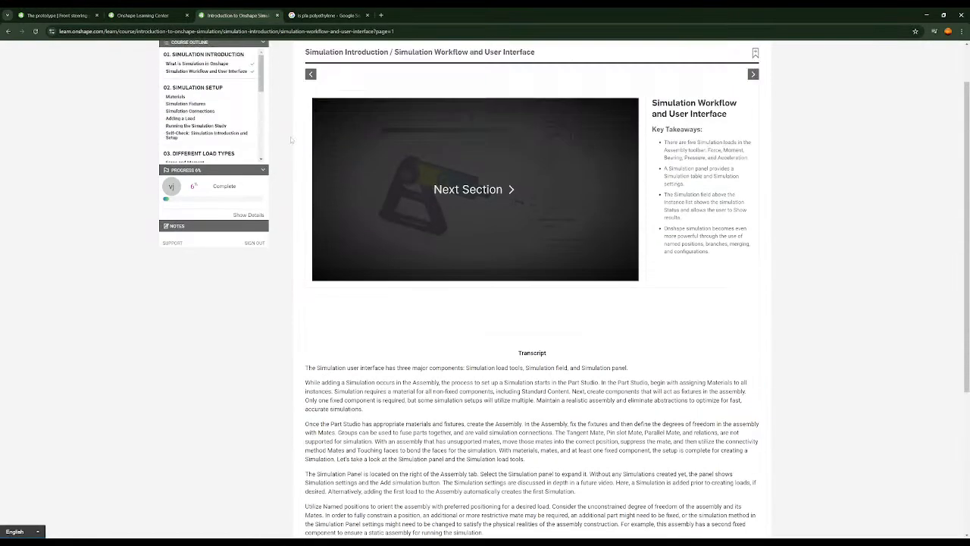
# Switch back to The prototype document and compare the servo holder, servo horn and steering arm positions from the front and above
pyautogui.click(144, 15)
pyautogui.click(58, 15)
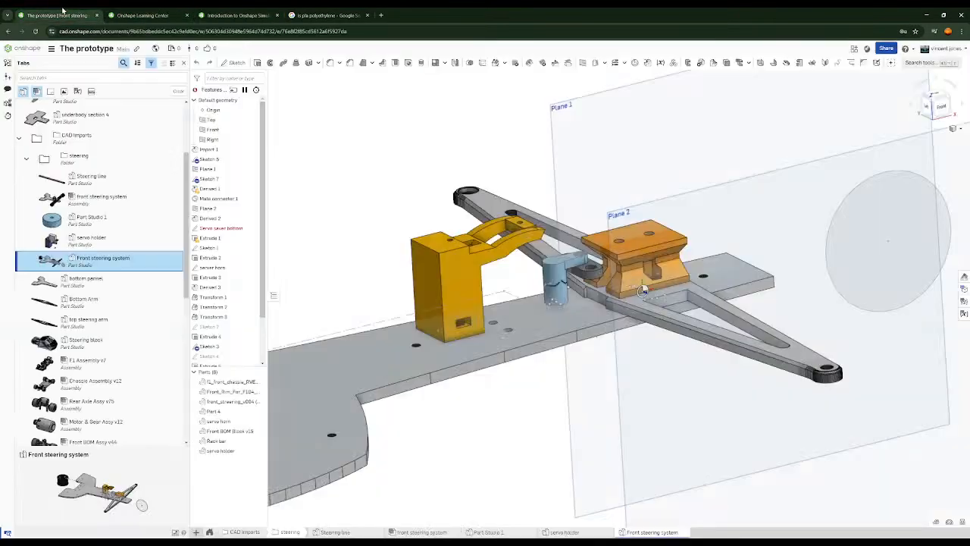
pyautogui.moveTo(349, 297); pyautogui.dragTo(374, 241, button='right')
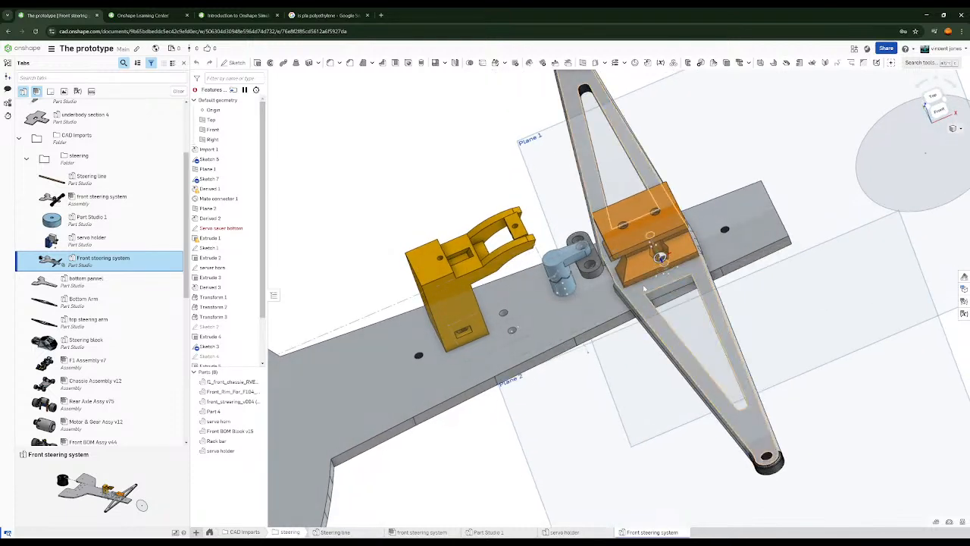
pyautogui.moveTo(645, 288); pyautogui.dragTo(605, 262, button='right')
pyautogui.scroll(4, 597, 247)
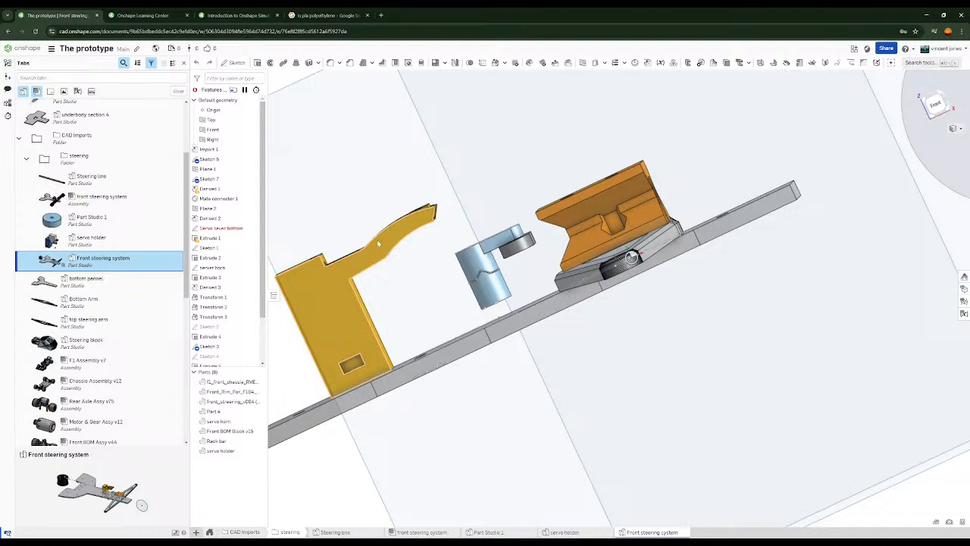
pyautogui.scroll(5, 377, 239)
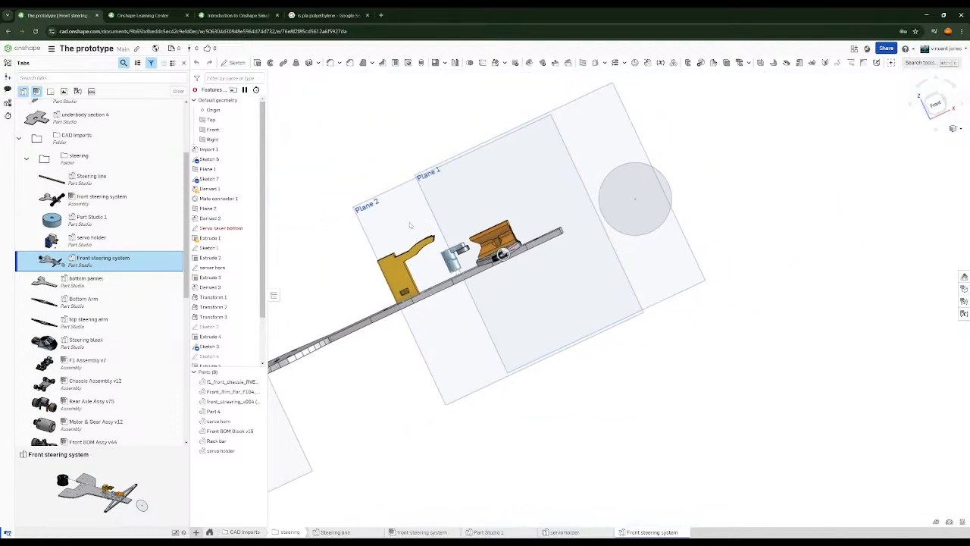
pyautogui.moveTo(409, 225); pyautogui.dragTo(447, 188, button='right')
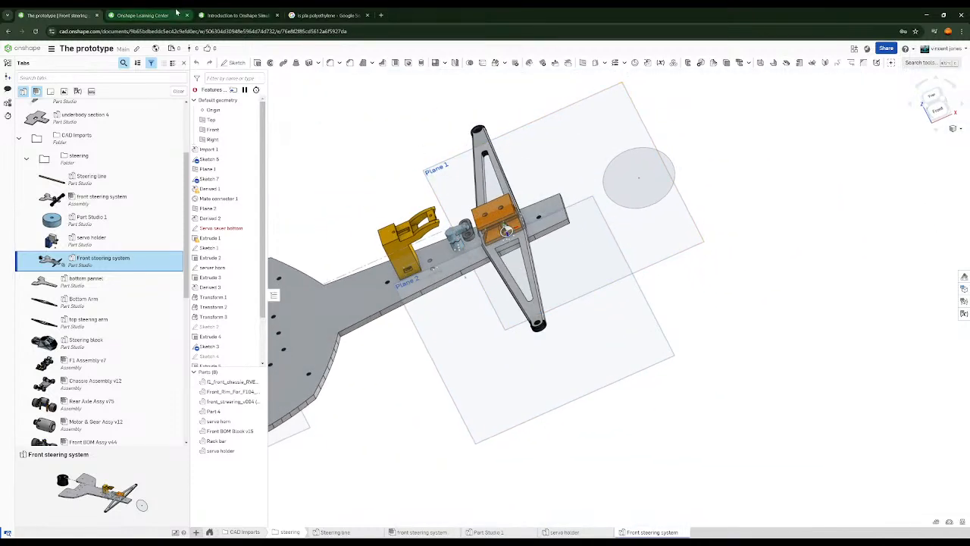